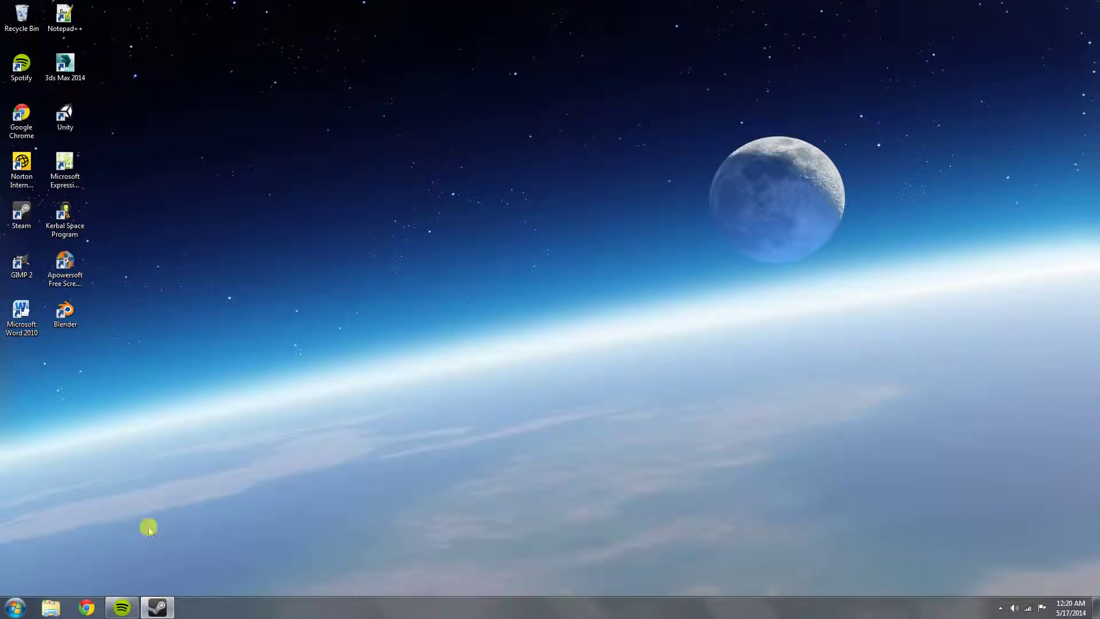
# Step: Launch Blender, orbit around the default cube, and dismiss the antivirus alert
pyautogui.doubleClick(69, 314)
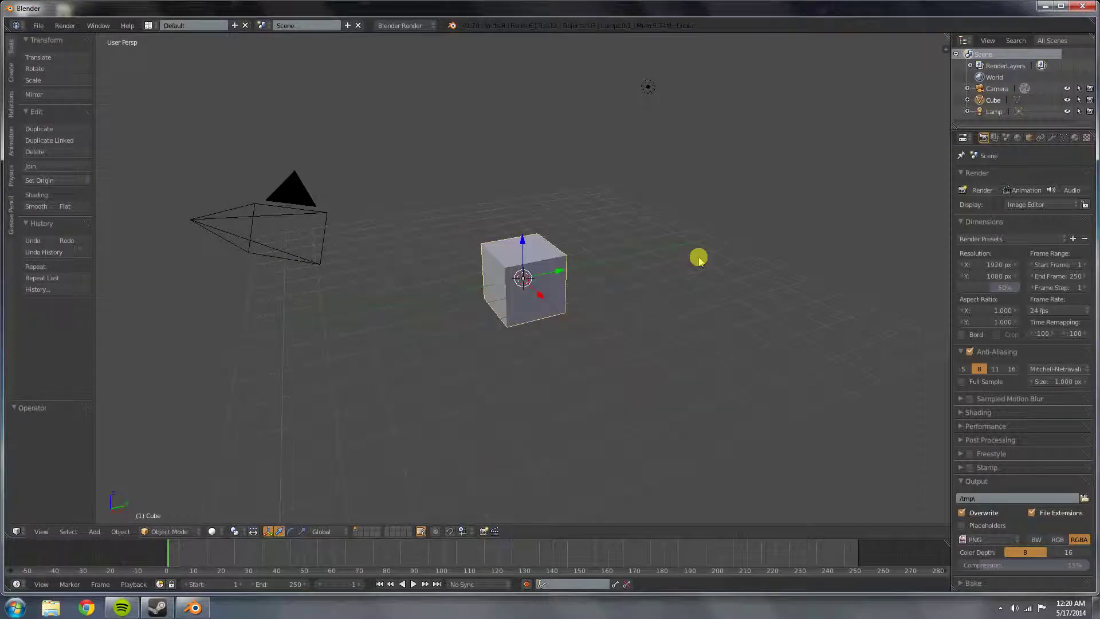
pyautogui.moveTo(402, 247); pyautogui.dragTo(583, 231, button='middle')
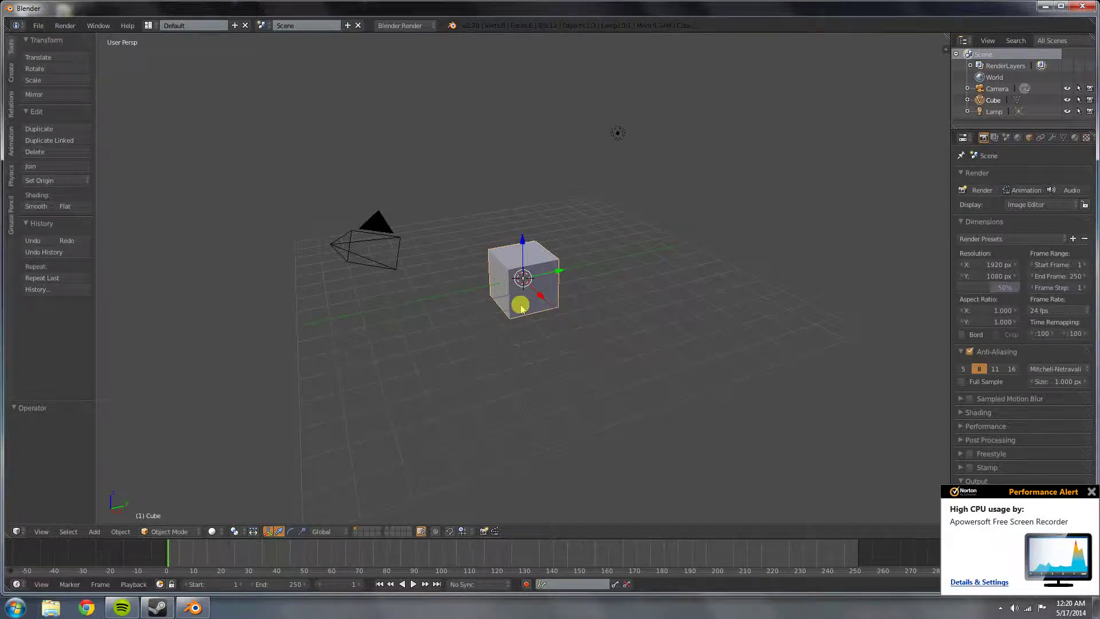
pyautogui.moveTo(520, 307); pyautogui.dragTo(720, 321, button='middle')
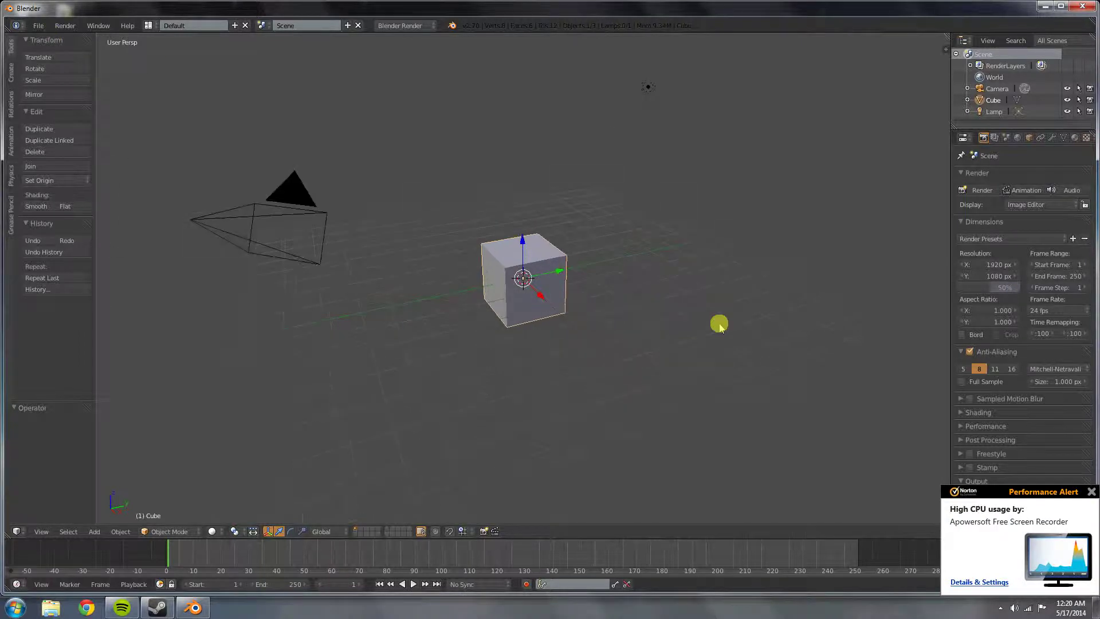
pyautogui.click(1092, 492)
# Step: Select and delete the default camera, cube and lamp
pyautogui.press('a')
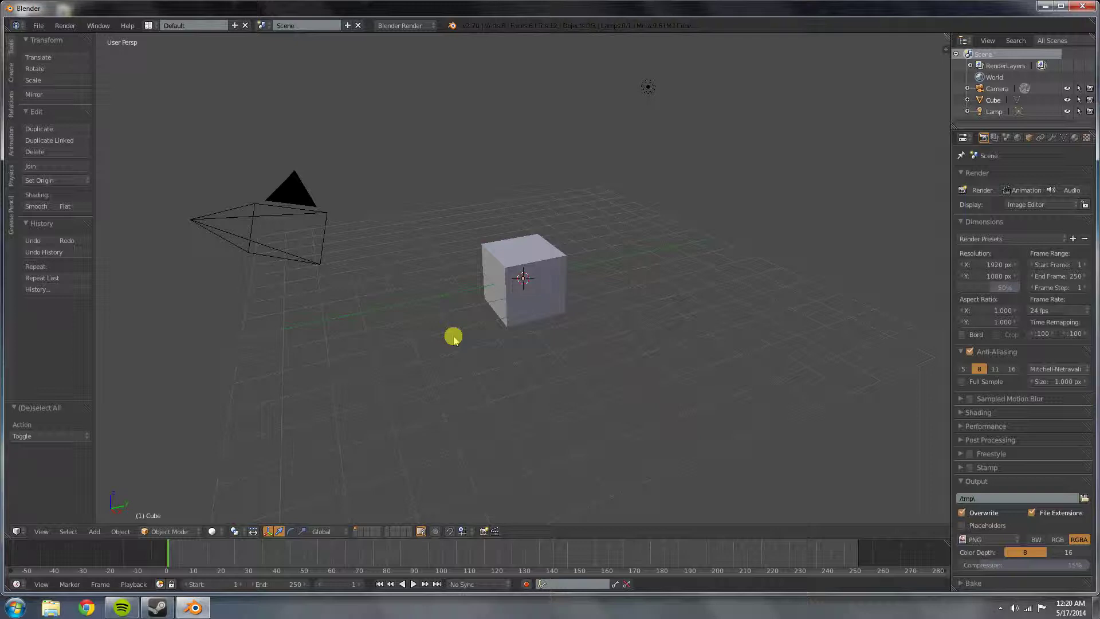
pyautogui.press('a')
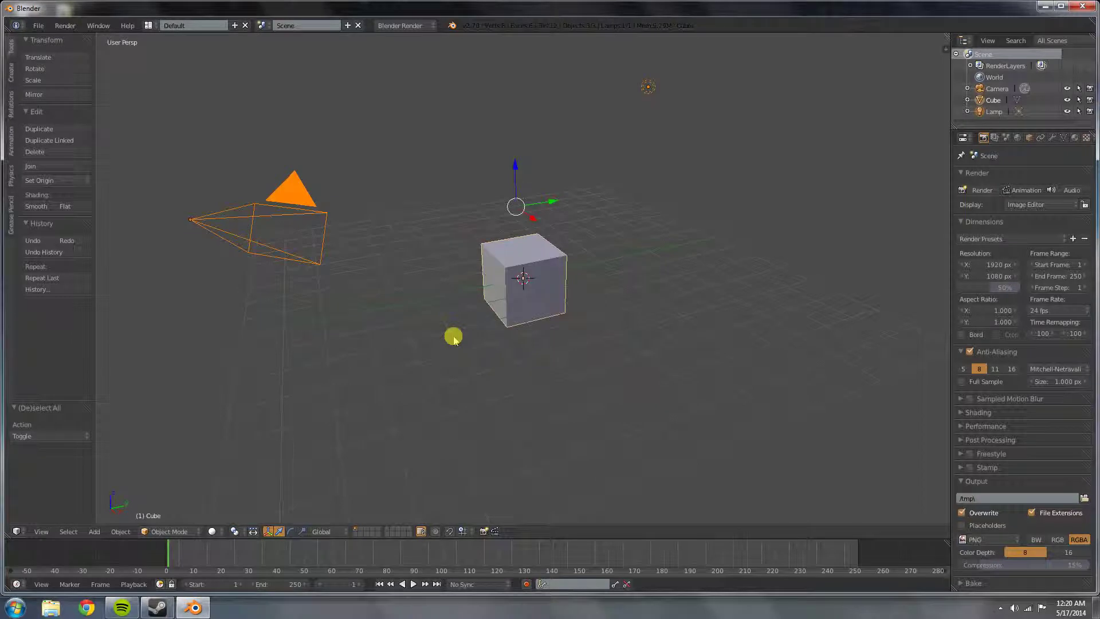
pyautogui.press('x')
pyautogui.click(454, 338)
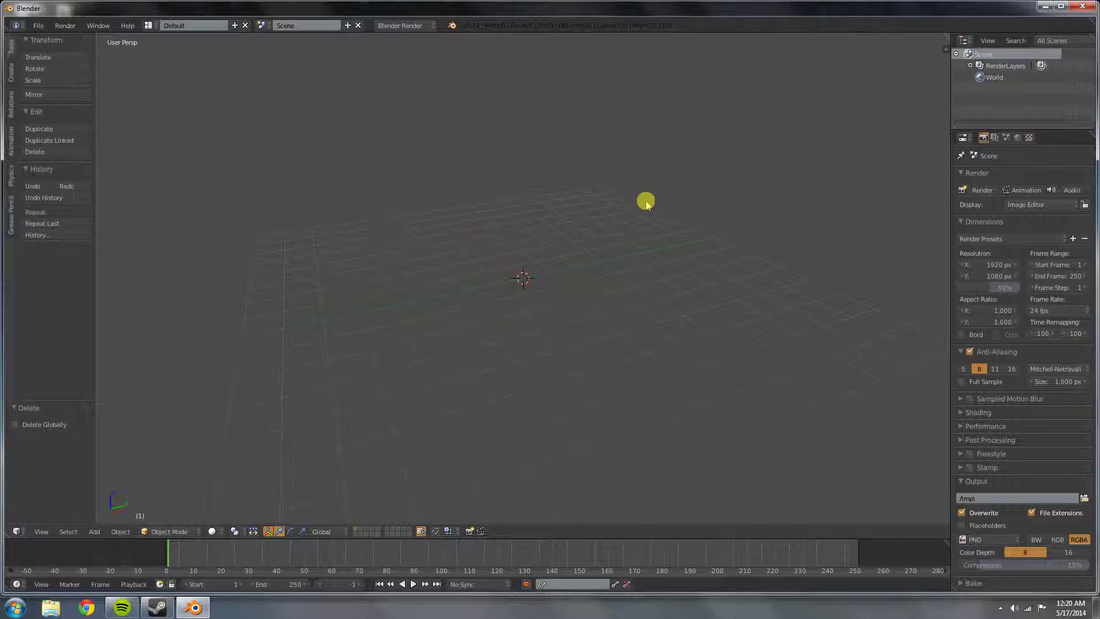
# Step: Add a Mesh > Cylinder to the empty scene with Shift+A
pyautogui.click(1009, 138)
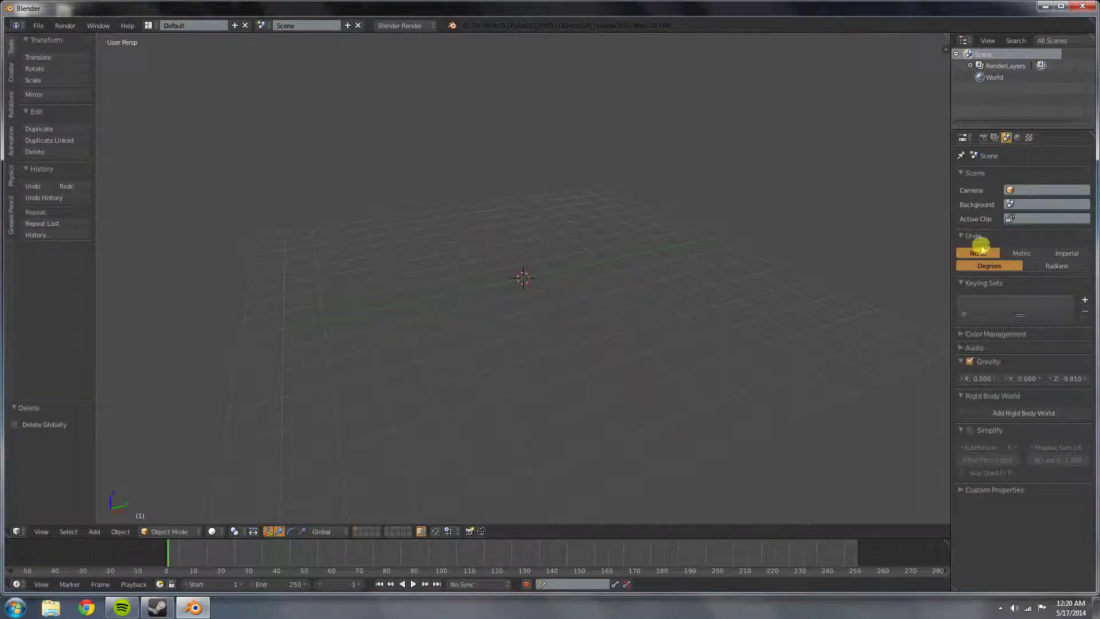
pyautogui.click(984, 139)
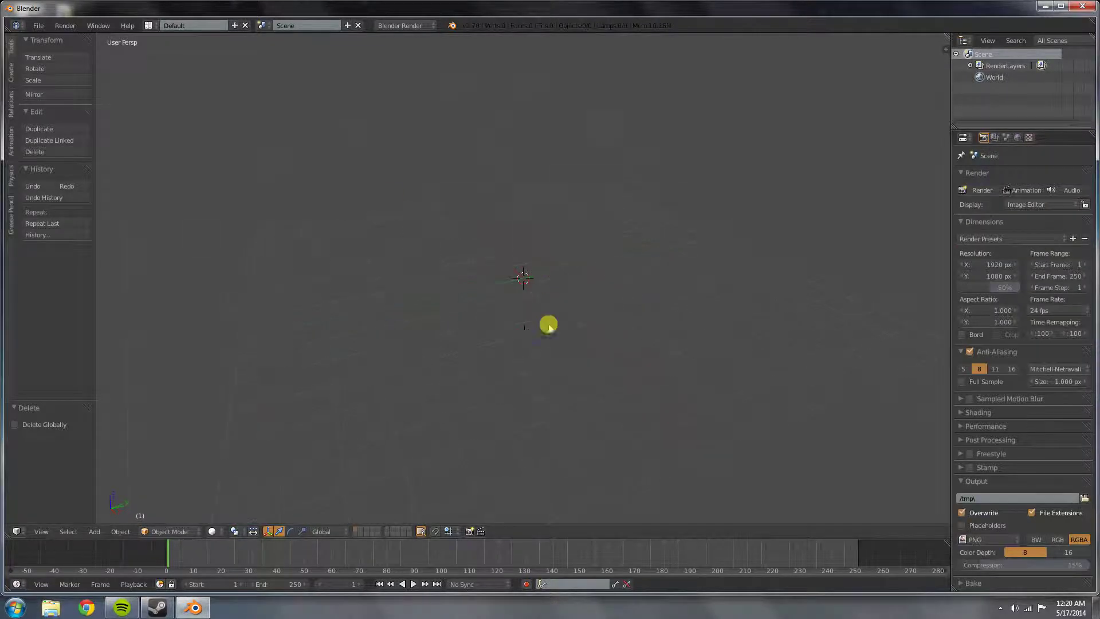
pyautogui.hotkey('shift', 'a')
pyautogui.moveTo(532, 279)
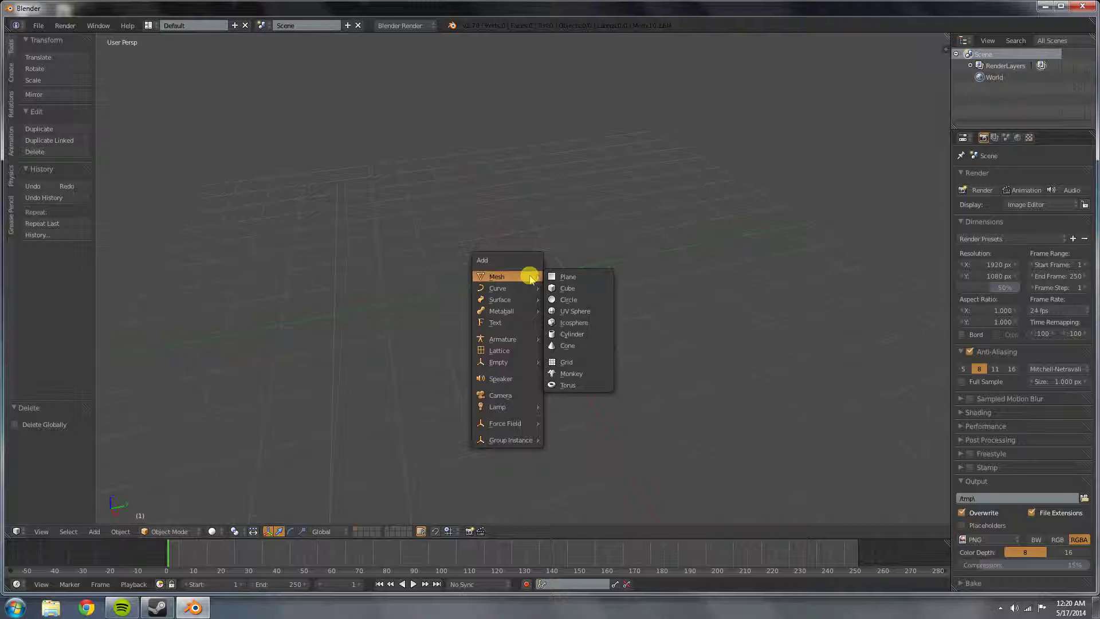
pyautogui.click(570, 333)
# Step: Orbit and zoom around the new cylinder from below, above and side-on
pyautogui.scroll(6, 596, 324)
pyautogui.moveTo(685, 372); pyautogui.dragTo(713, 375, button='middle')
pyautogui.scroll(-5, 713, 375)
pyautogui.scroll(3, 713, 373)
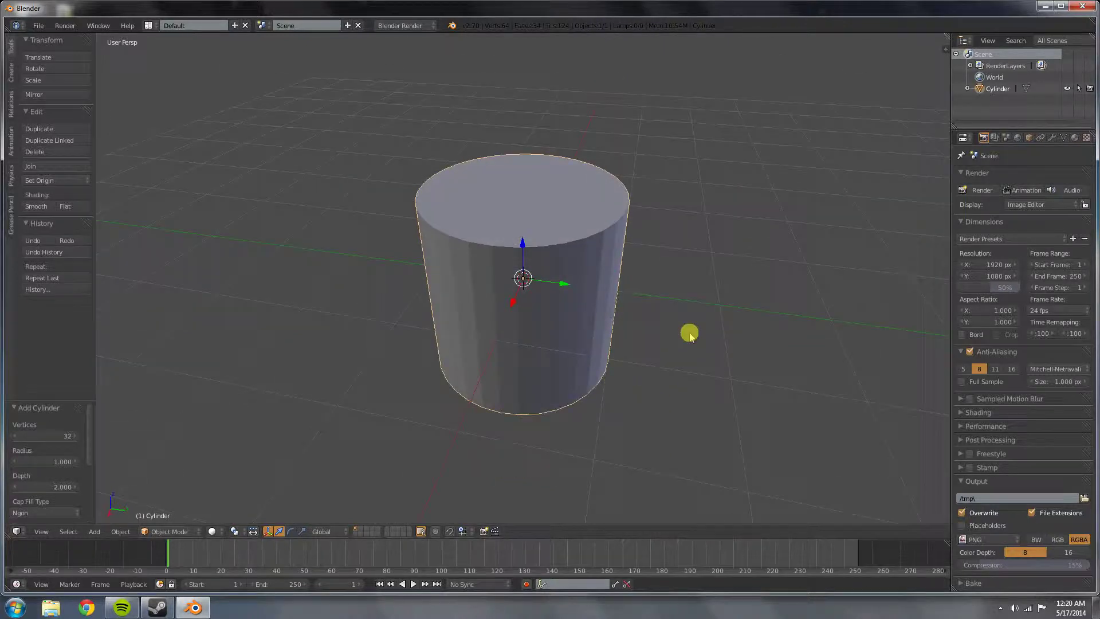
pyautogui.moveTo(693, 331); pyautogui.dragTo(424, 337, button='middle')
pyautogui.scroll(3, 710, 315)
pyautogui.moveTo(710, 315); pyautogui.dragTo(700, 373, button='middle')
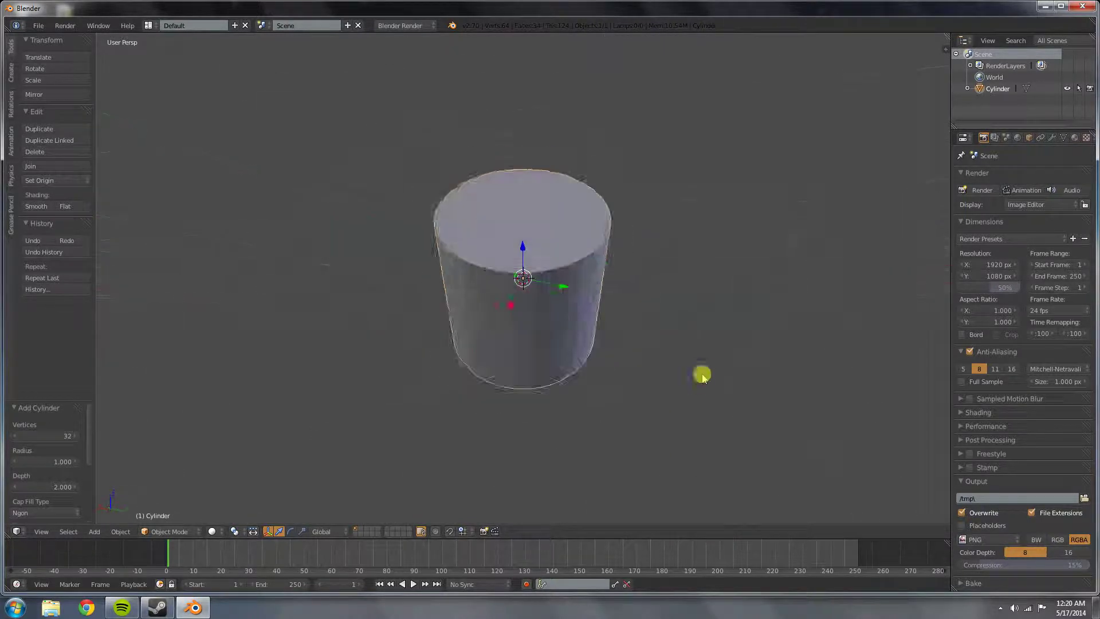
pyautogui.scroll(-4, 699, 373)
pyautogui.moveTo(609, 373); pyautogui.dragTo(578, 308, button='middle')
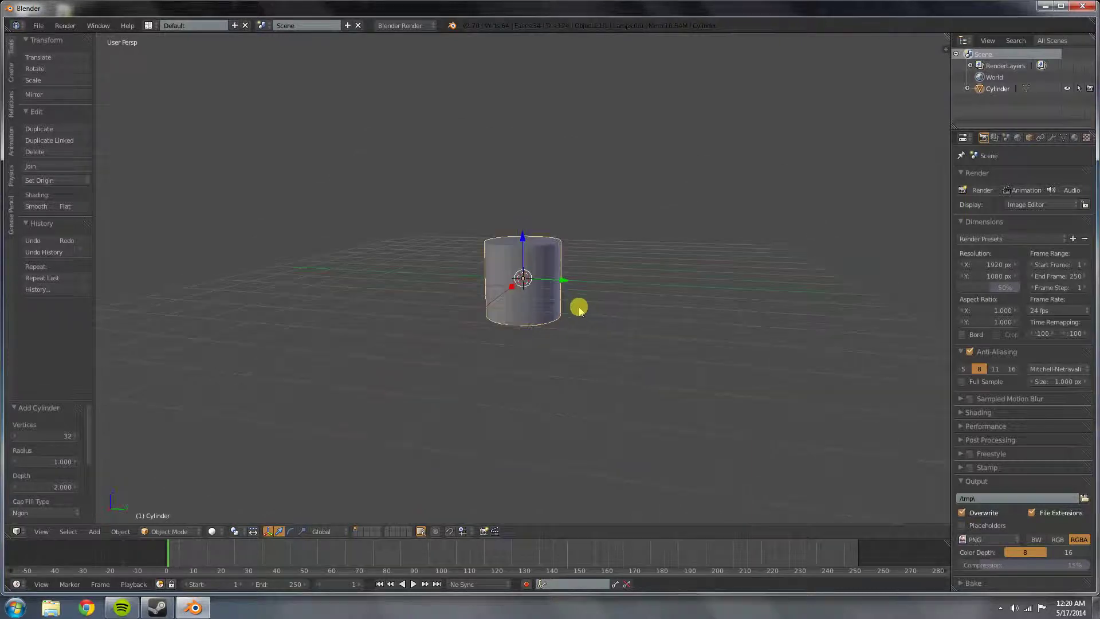
pyautogui.moveTo(563, 216); pyautogui.dragTo(562, 319, button='middle')
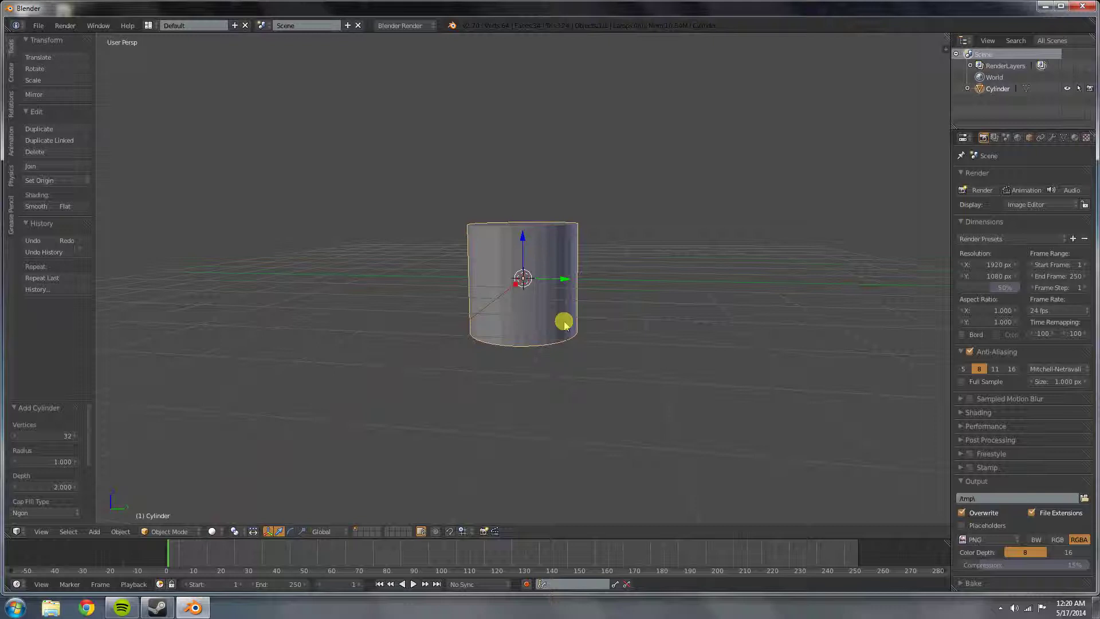
# Step: Set the Add Cylinder operator to 24 vertices and radius 0.5
pyautogui.scroll(-1, 93, 430)
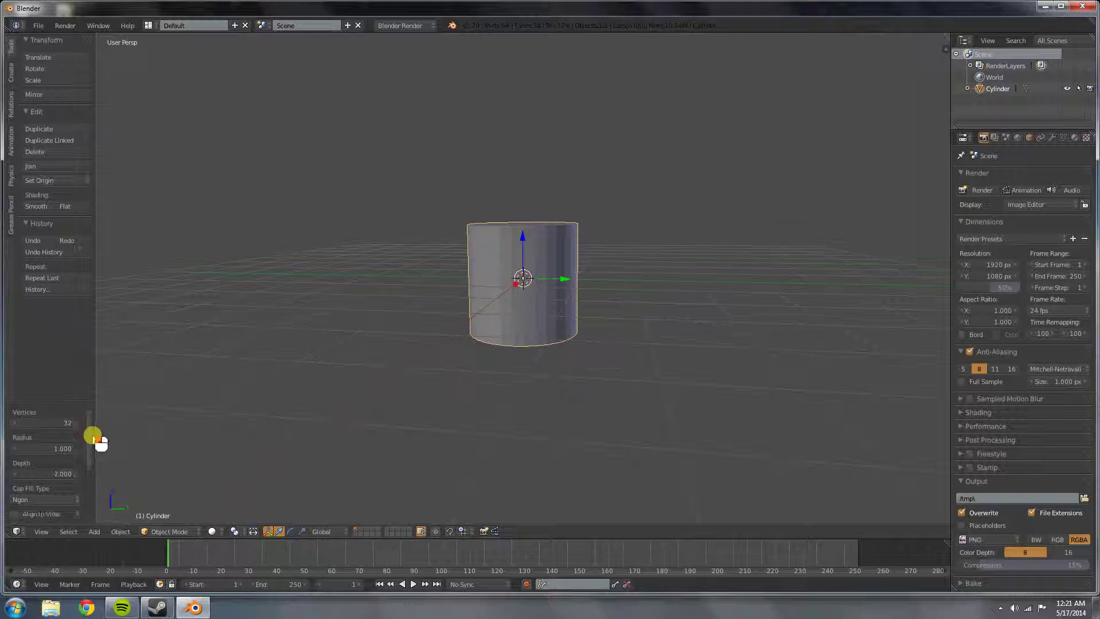
pyautogui.click(63, 421)
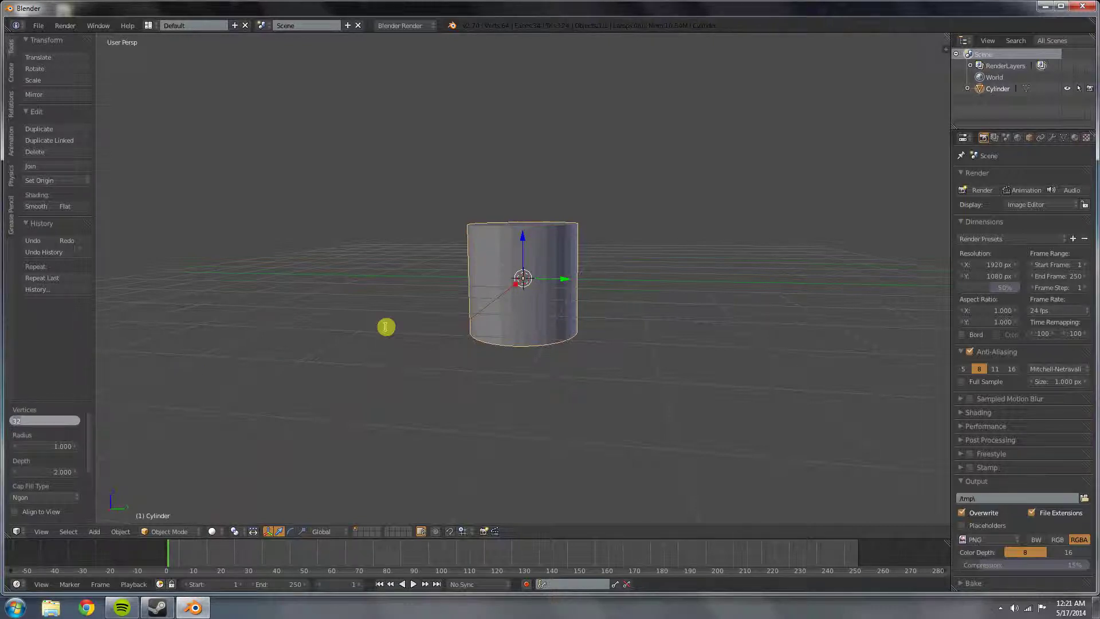
pyautogui.write('24')
pyautogui.press('Return')
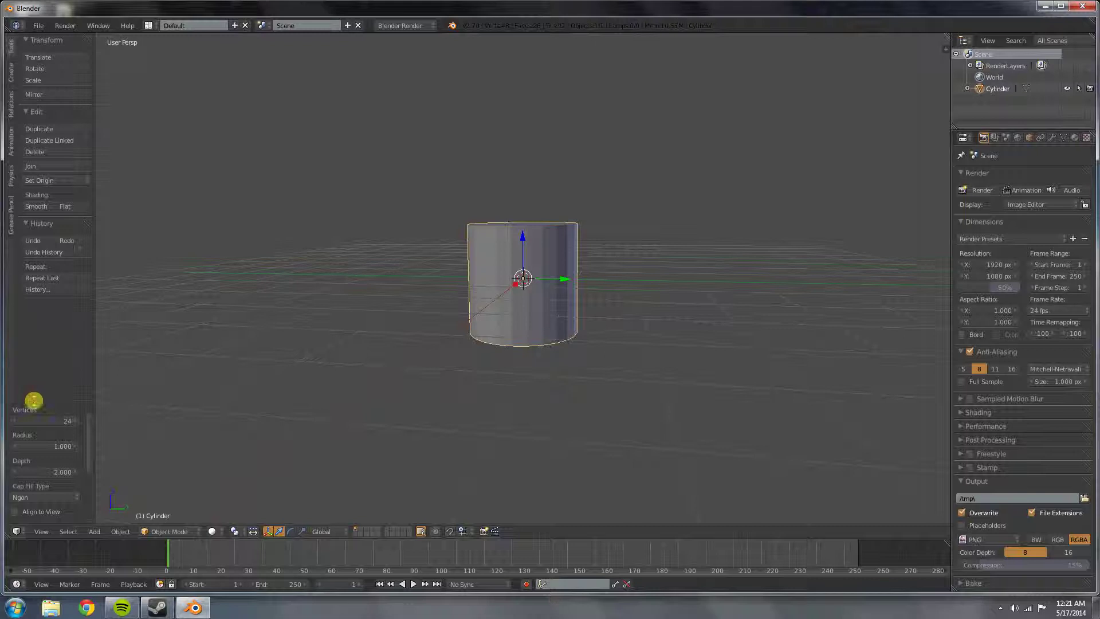
pyautogui.scroll(-2, 34, 400)
pyautogui.click(44, 383)
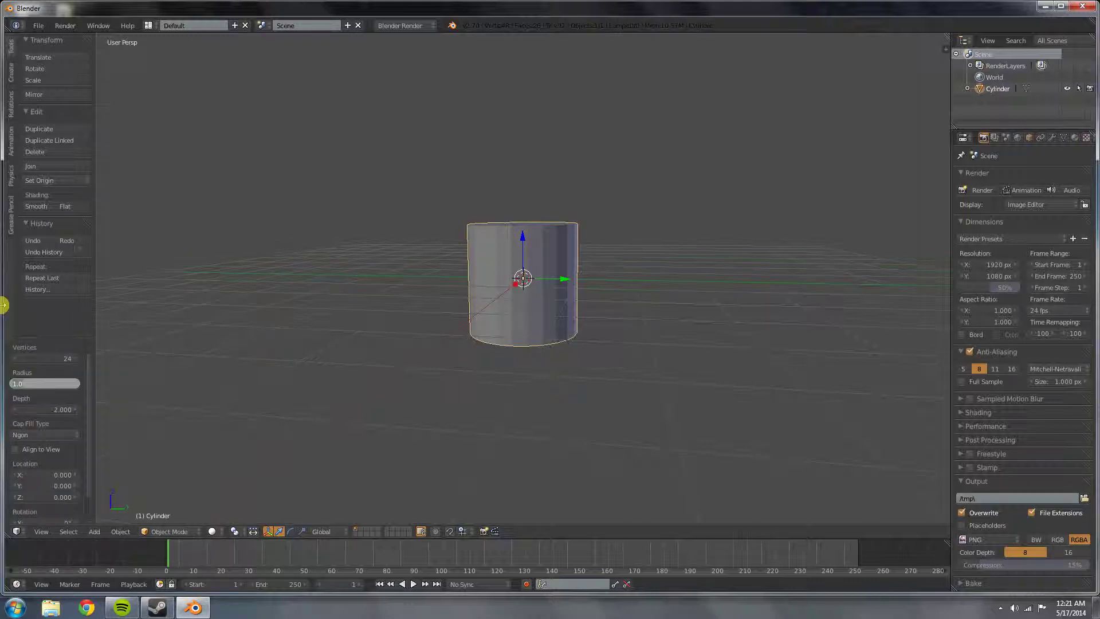
pyautogui.write('0.5')
pyautogui.press('Return')
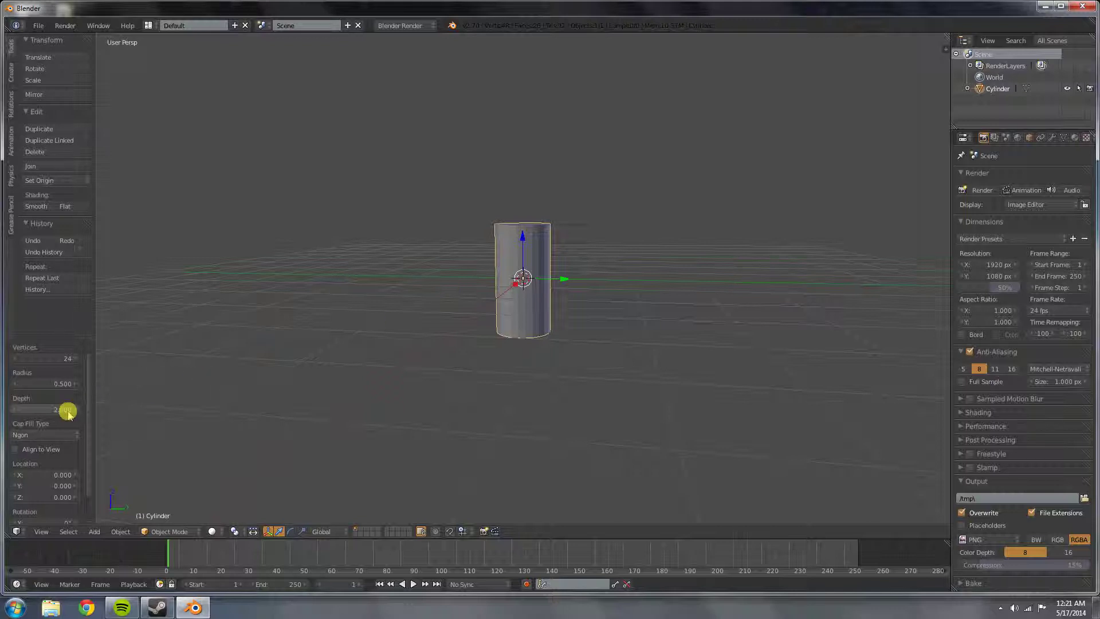
# Step: Show the view's properties sidebar and angle the view onto the cylinder's top
pyautogui.scroll(3, 626, 241)
pyautogui.moveTo(626, 270); pyautogui.dragTo(36, 442, button='middle')
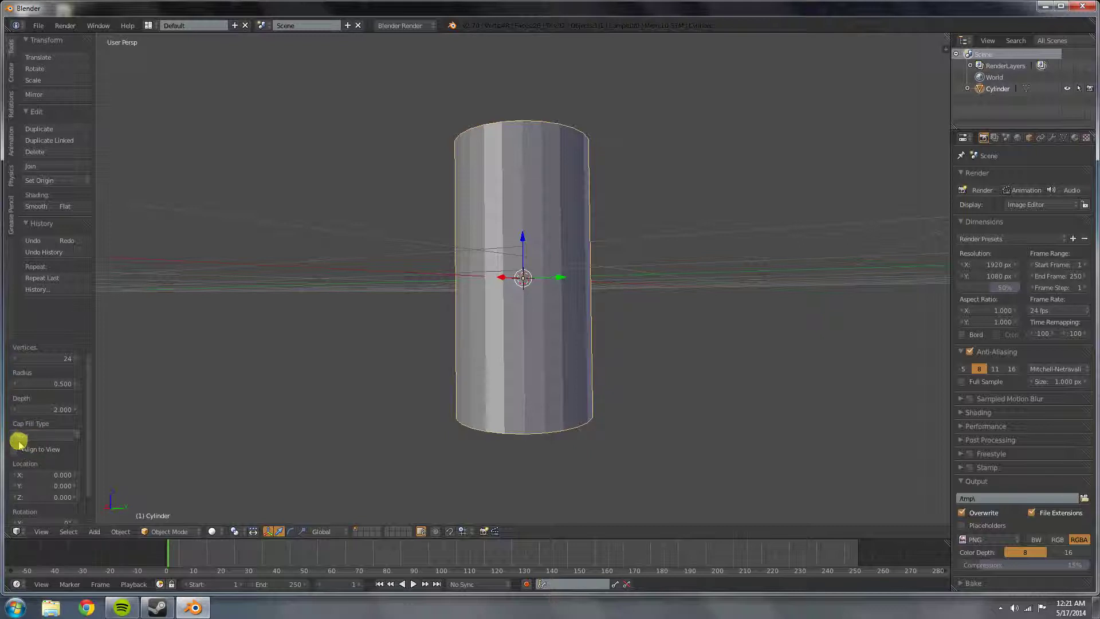
pyautogui.moveTo(237, 400); pyautogui.dragTo(334, 415, button='middle')
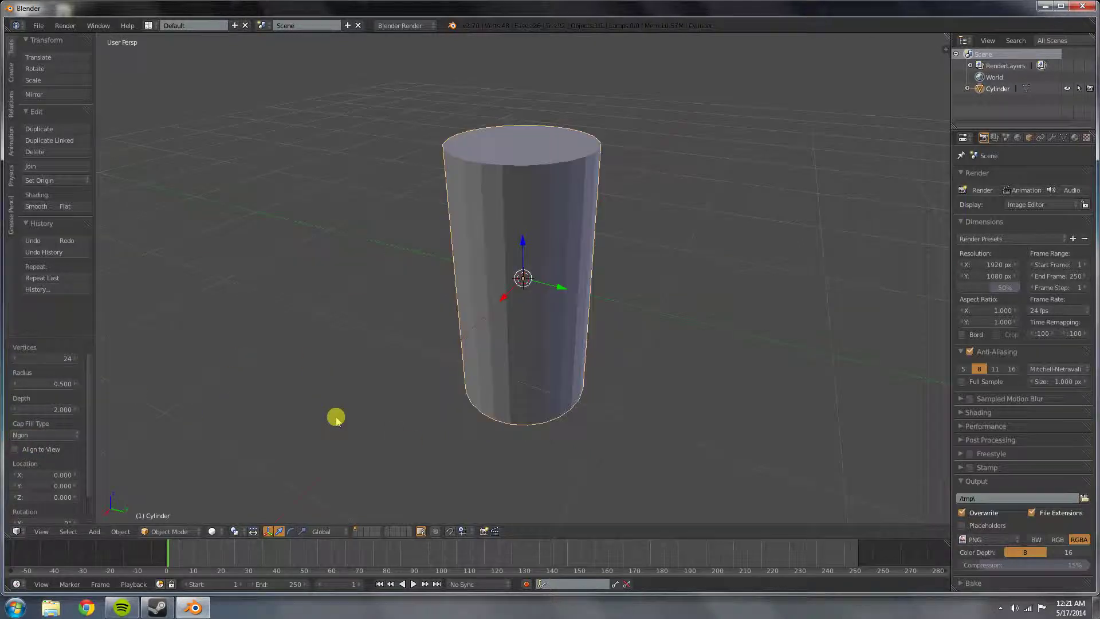
pyautogui.scroll(-3, 401, 389)
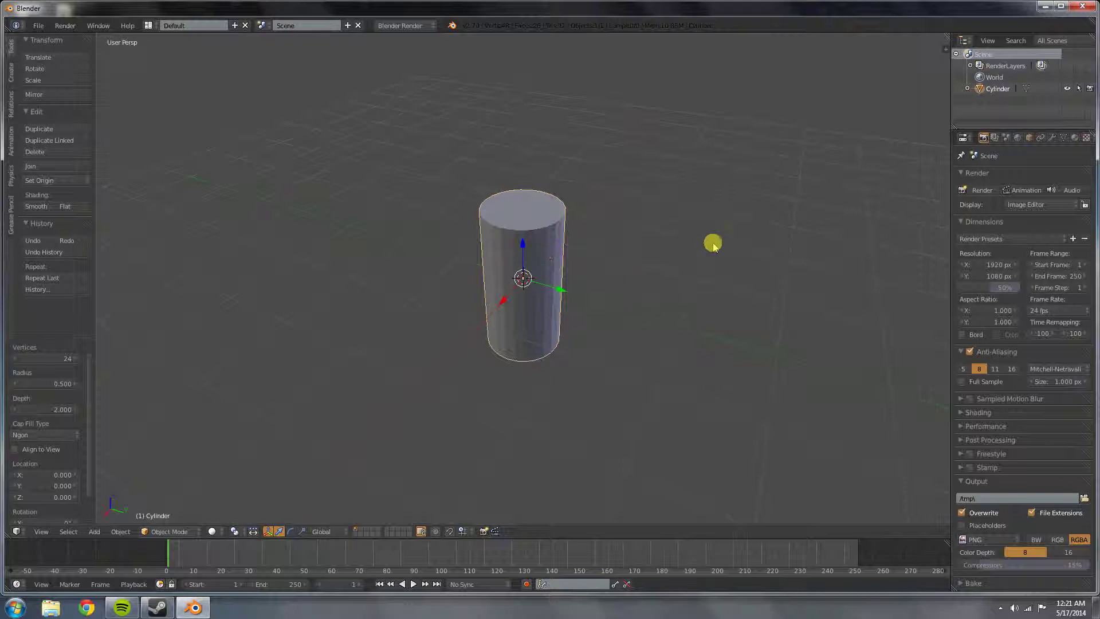
pyautogui.press('n')
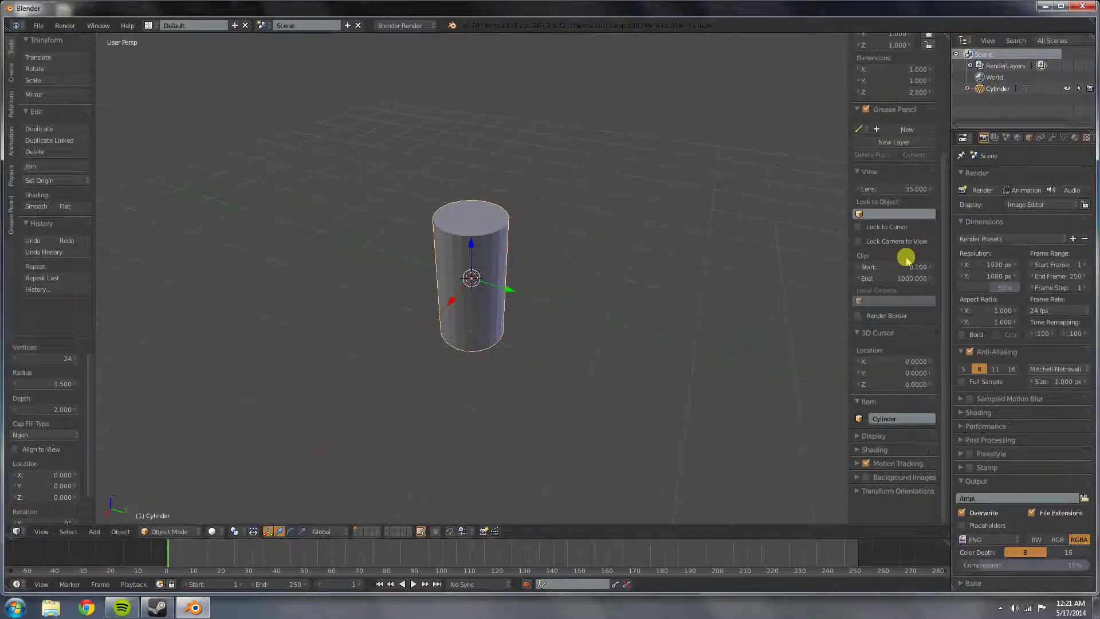
pyautogui.click(896, 266)
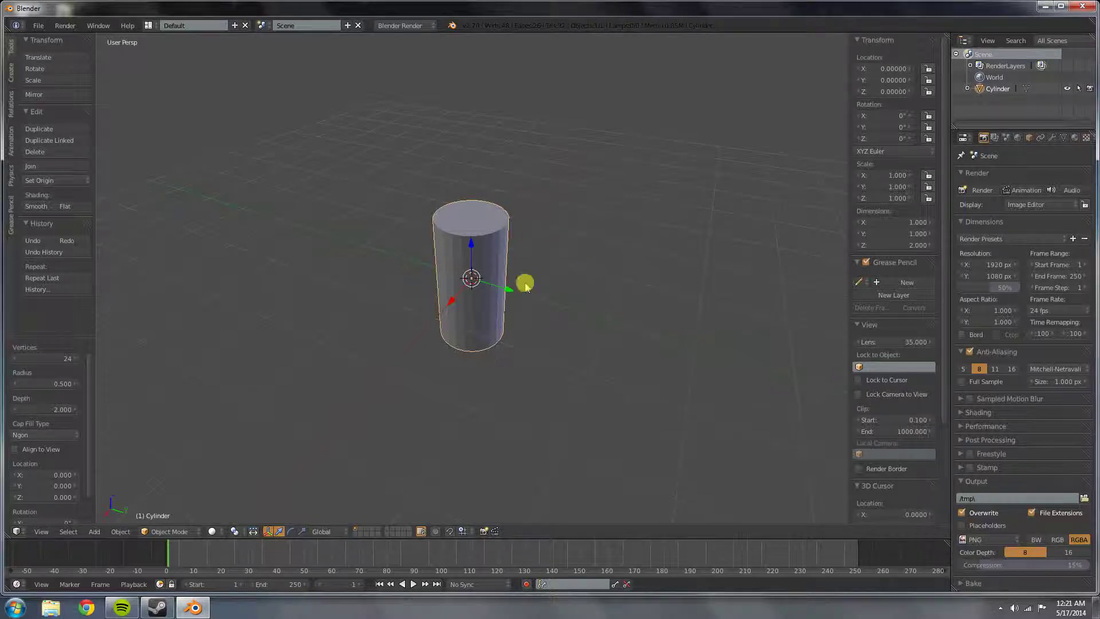
pyautogui.scroll(1, 543, 245)
pyautogui.press('KP_8')
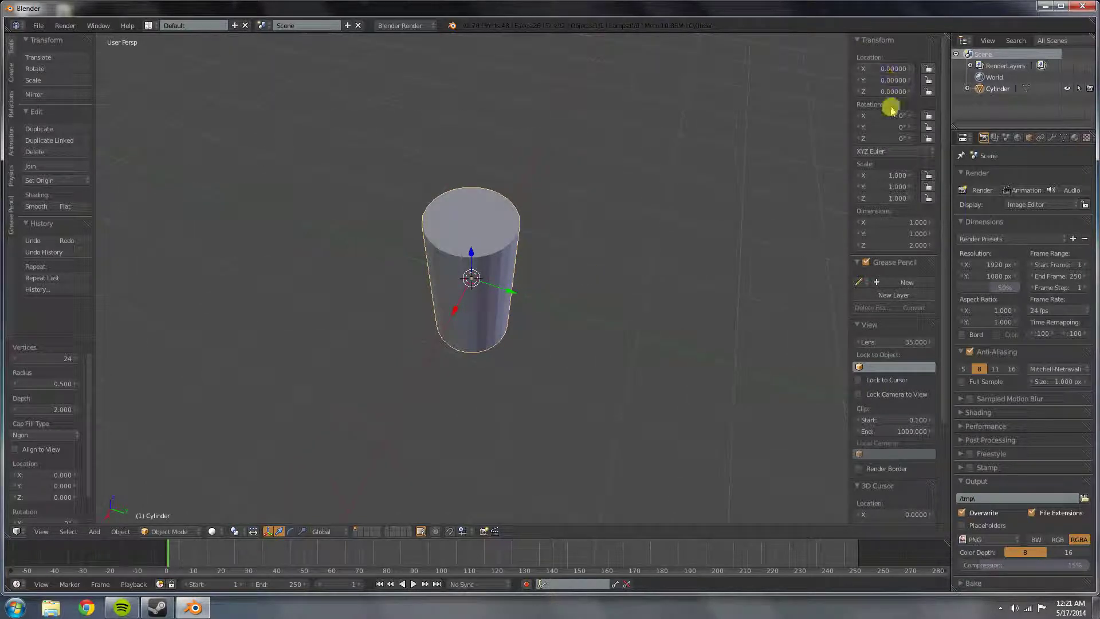
pyautogui.press('KP_8')
pyautogui.press('KP_8')
pyautogui.moveTo(550, 204); pyautogui.dragTo(550, 143, button='middle')
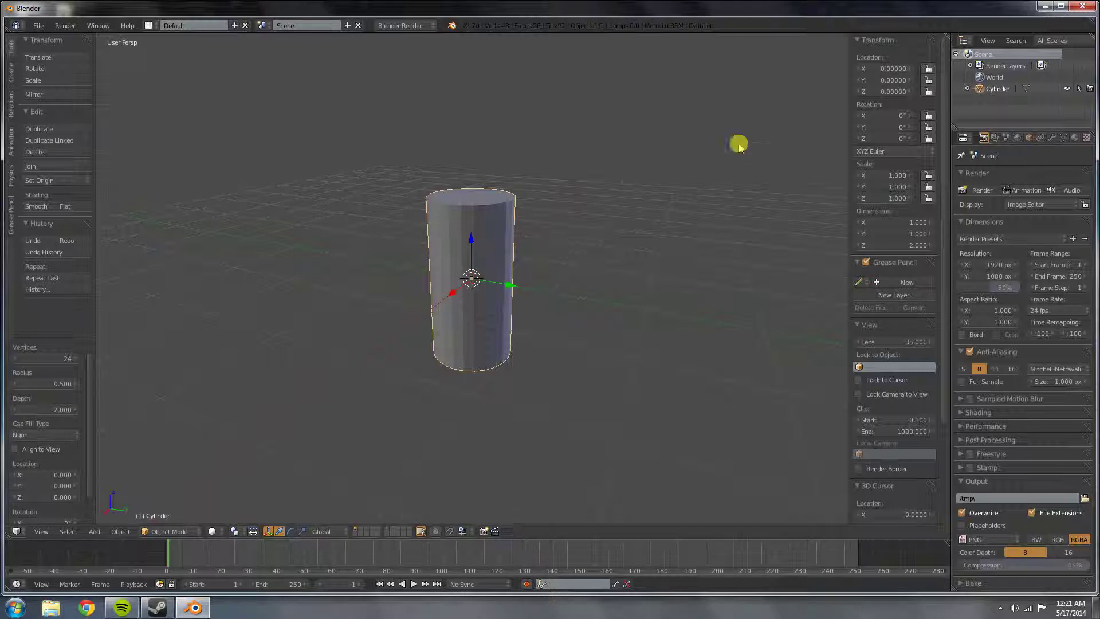
pyautogui.press('KP_6')
pyautogui.press('KP_6')
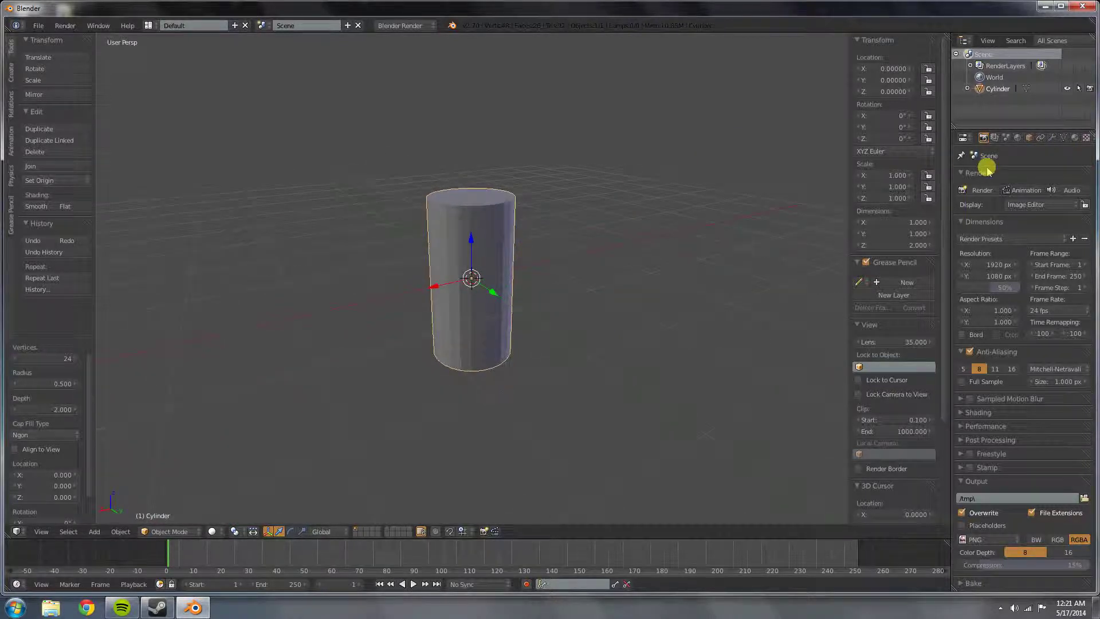
# Step: Create a new material, Material.001, for the cylinder
pyautogui.moveTo(951, 162); pyautogui.dragTo(908, 165)
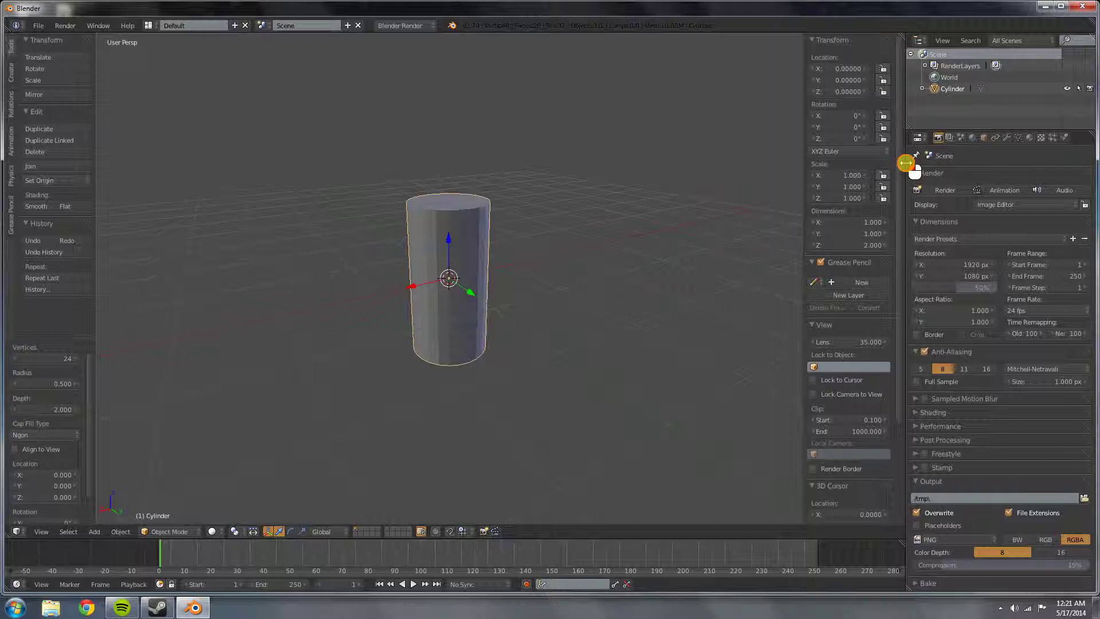
pyautogui.click(1030, 138)
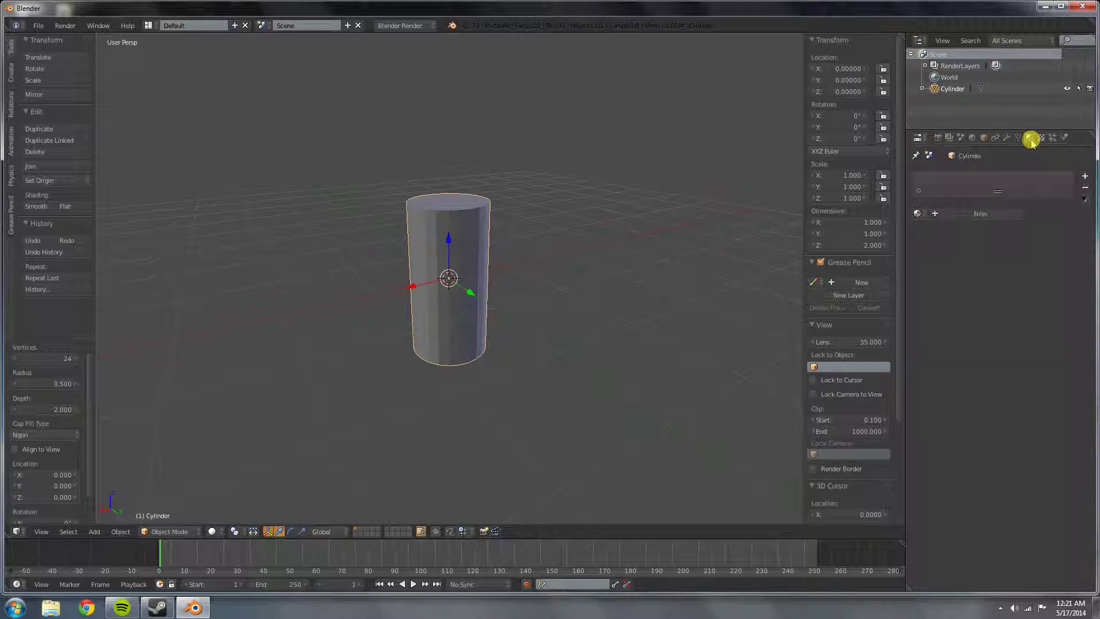
pyautogui.click(979, 215)
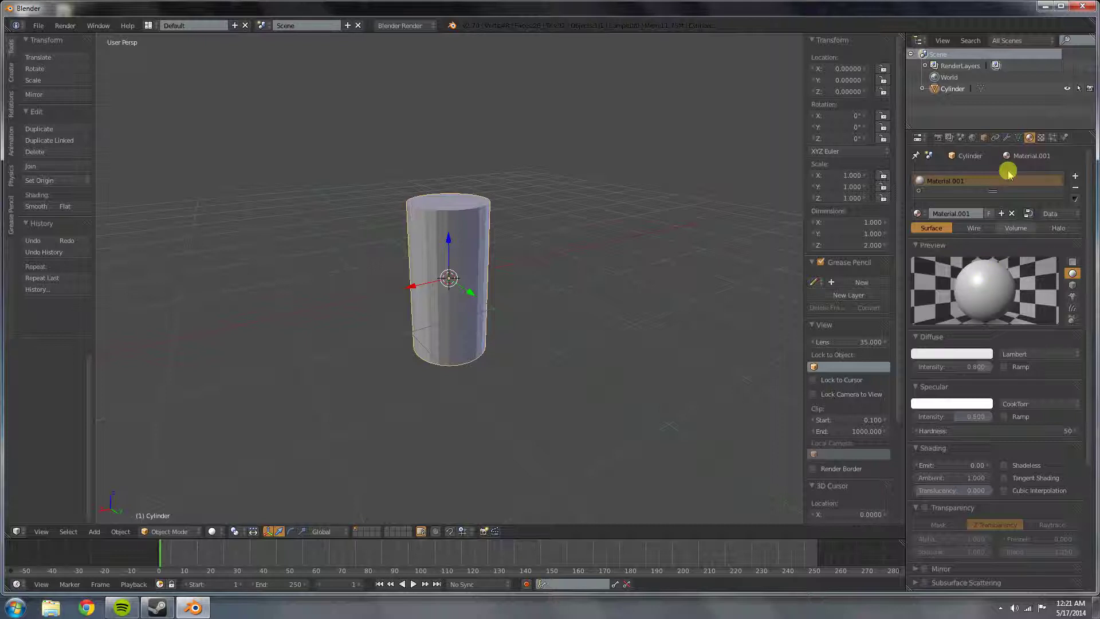
# Step: Add a new texture of type None to the material, then return to the material settings
pyautogui.click(1041, 138)
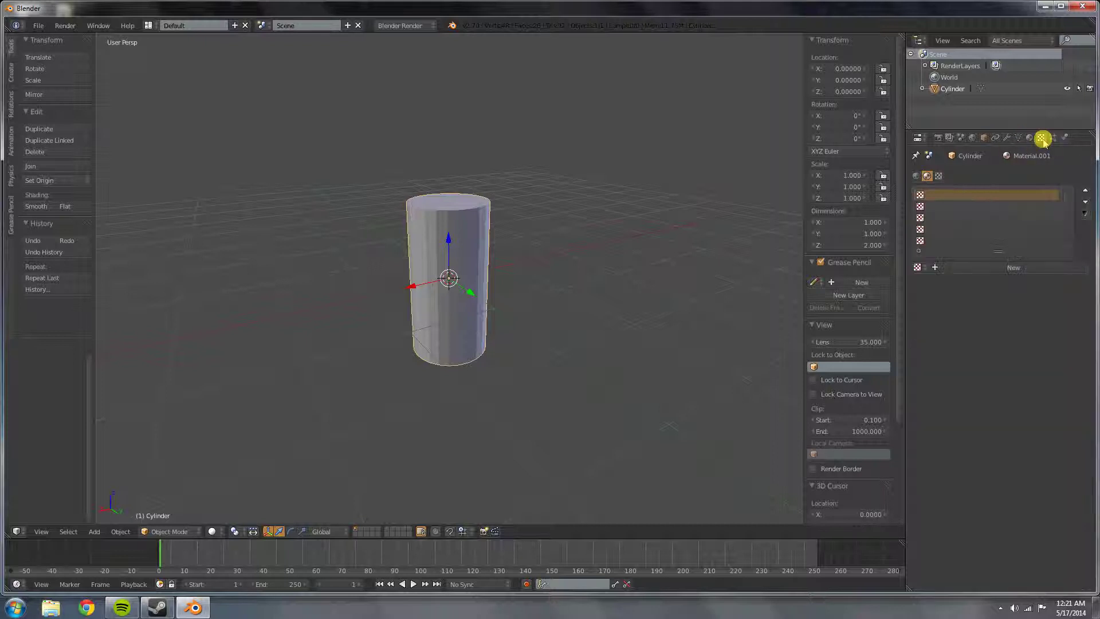
pyautogui.click(951, 267)
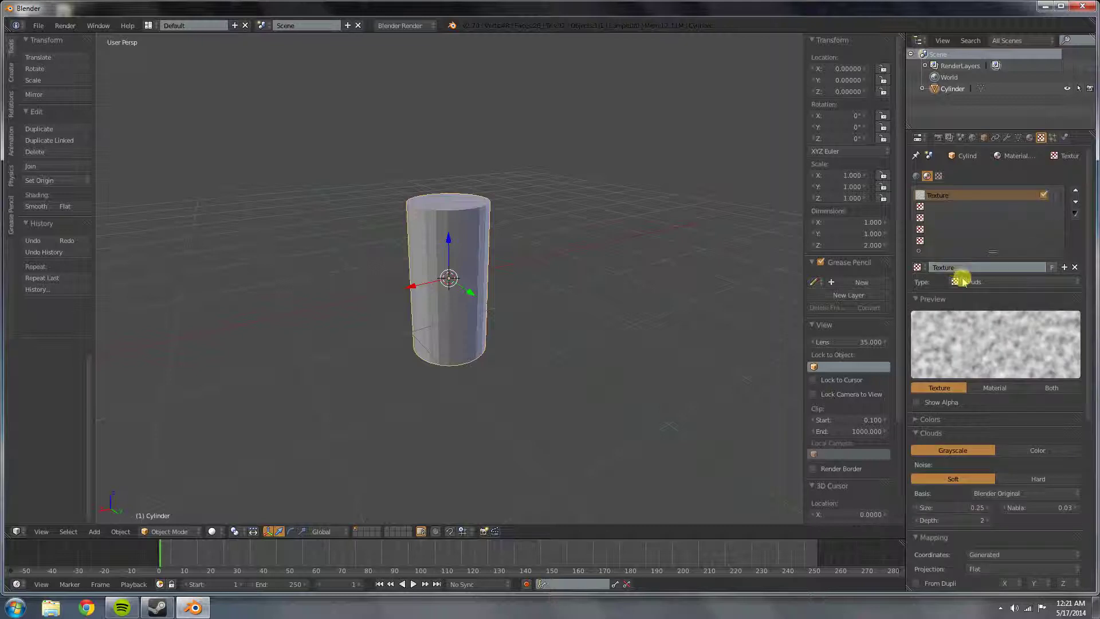
pyautogui.click(962, 281)
pyautogui.click(963, 271)
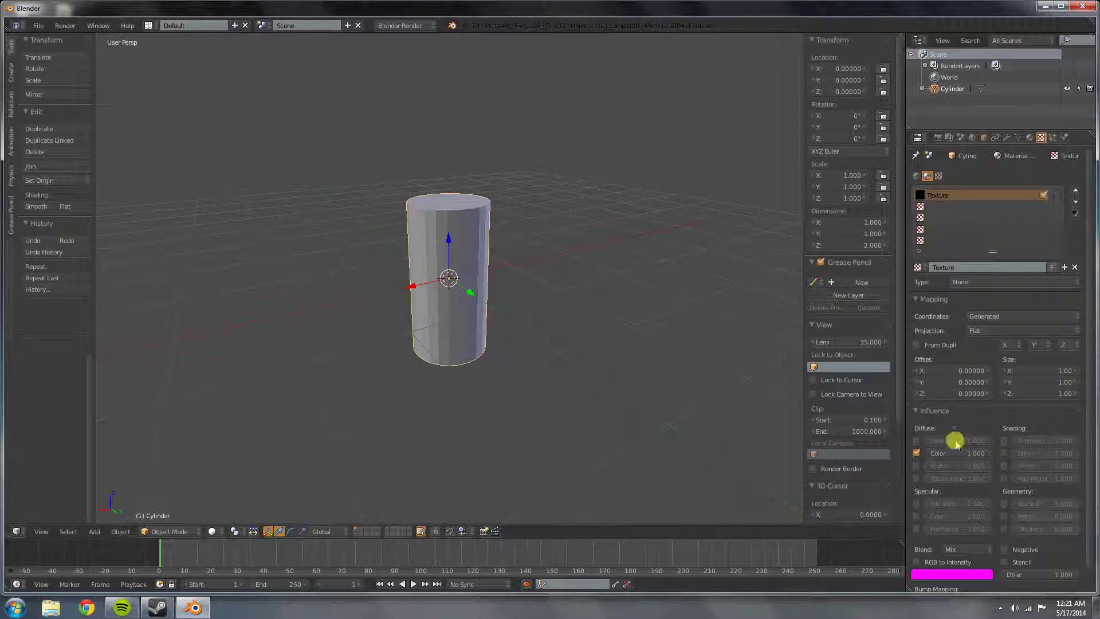
pyautogui.scroll(-1, 1022, 414)
pyautogui.scroll(1, 1022, 413)
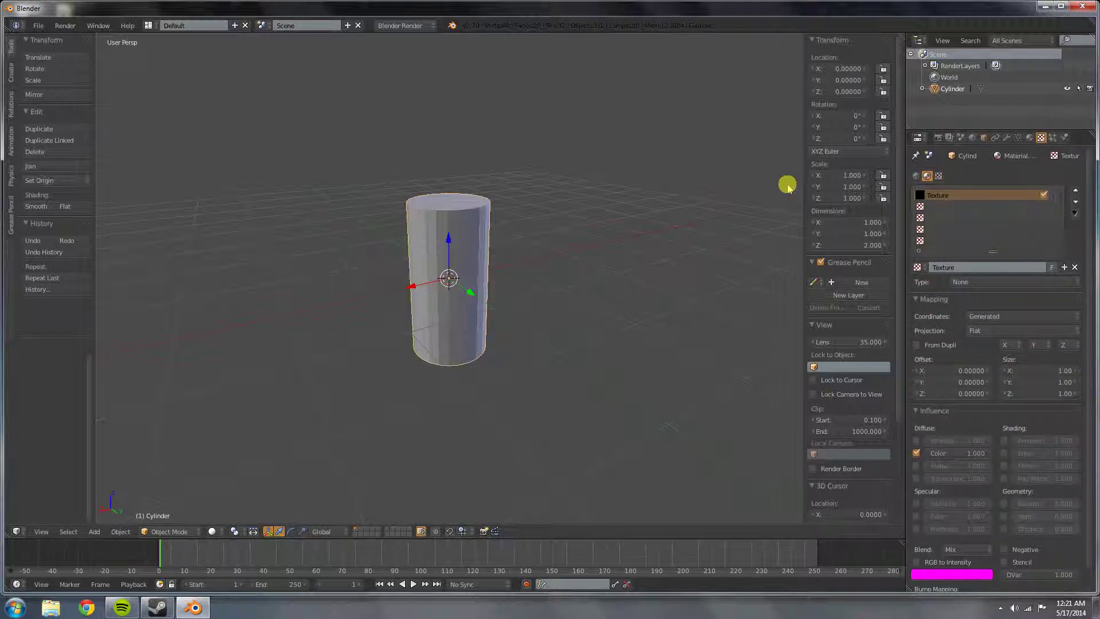
pyautogui.click(1029, 138)
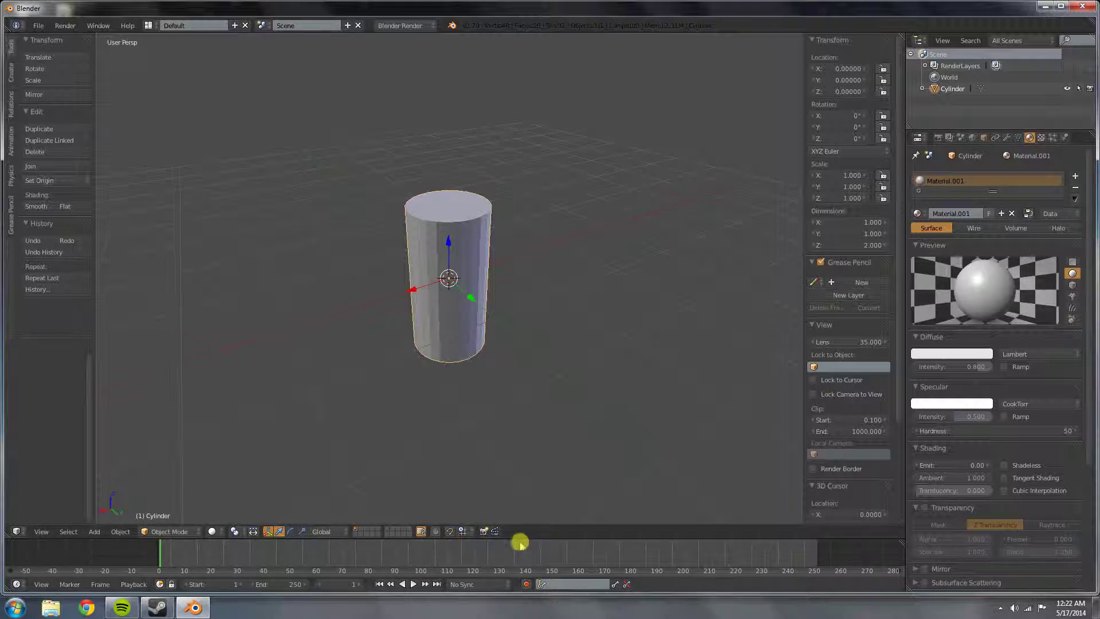
# Step: Enlarge the lower timeline area and turn it into the UV/Image Editor
pyautogui.moveTo(520, 537); pyautogui.dragTo(528, 282)
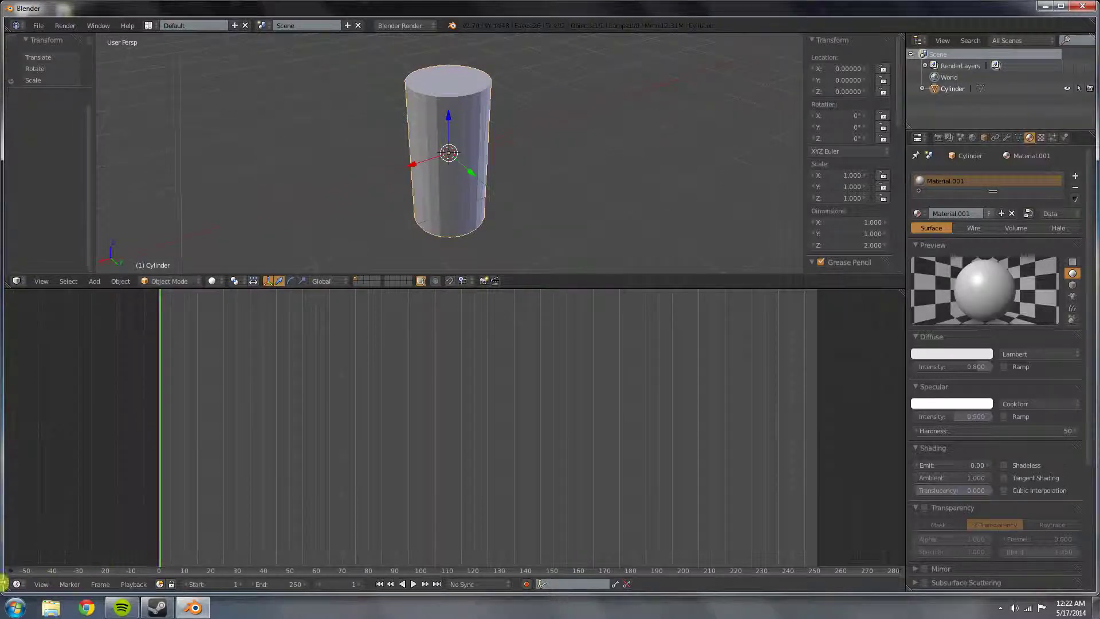
pyautogui.click(17, 584)
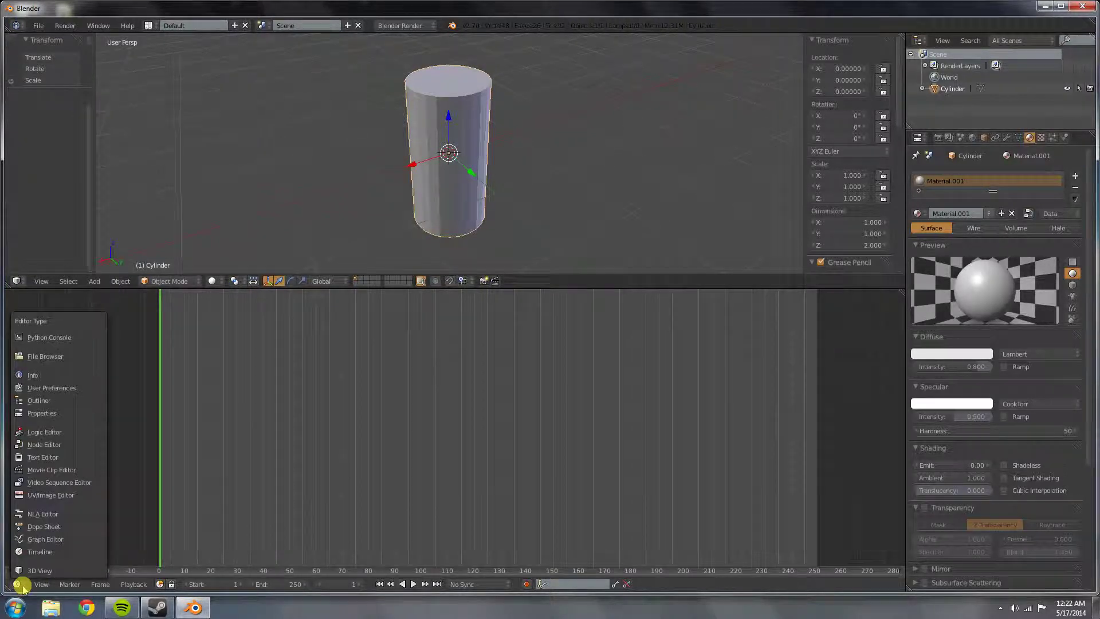
pyautogui.click(46, 496)
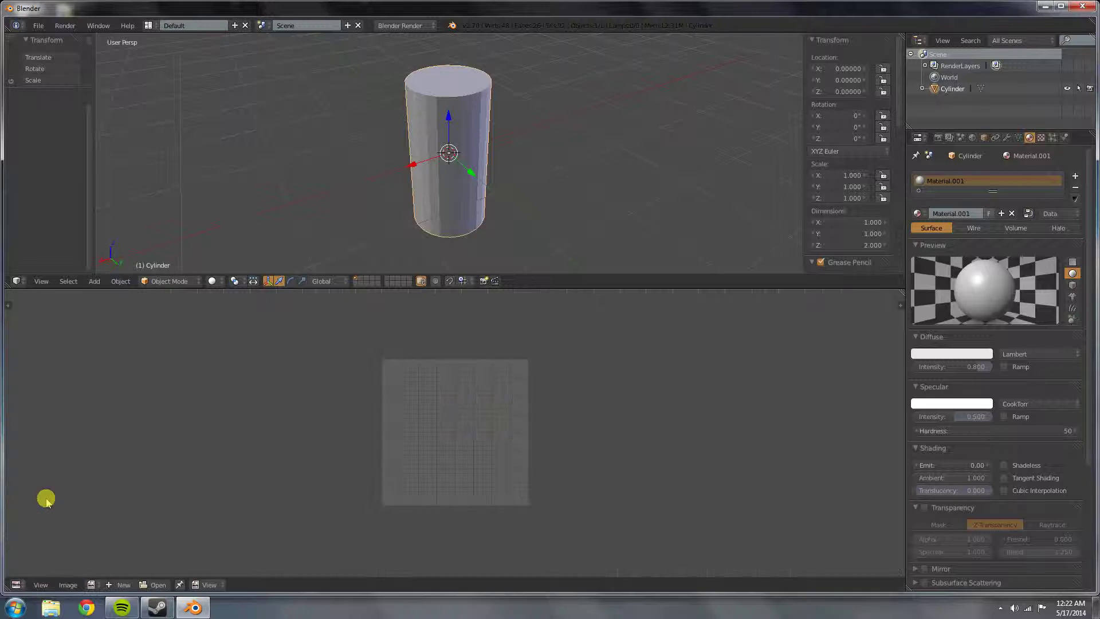
pyautogui.scroll(2, 472, 445)
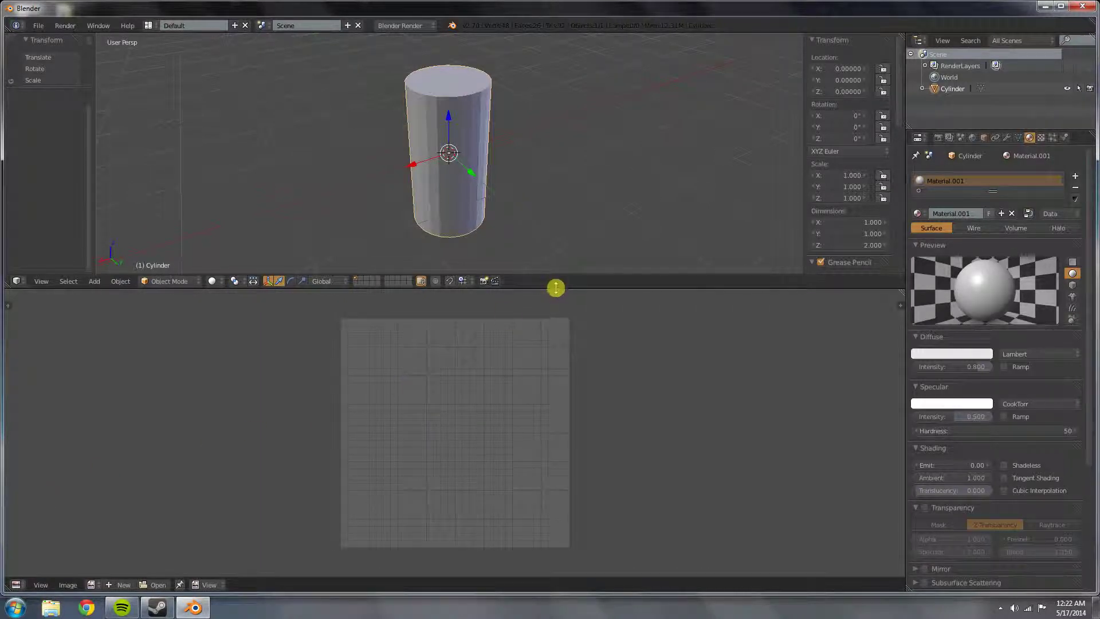
pyautogui.moveTo(556, 289); pyautogui.dragTo(559, 312)
# Step: Minimise Blender and launch GIMP 2 from the desktop
pyautogui.click(1040, 7)
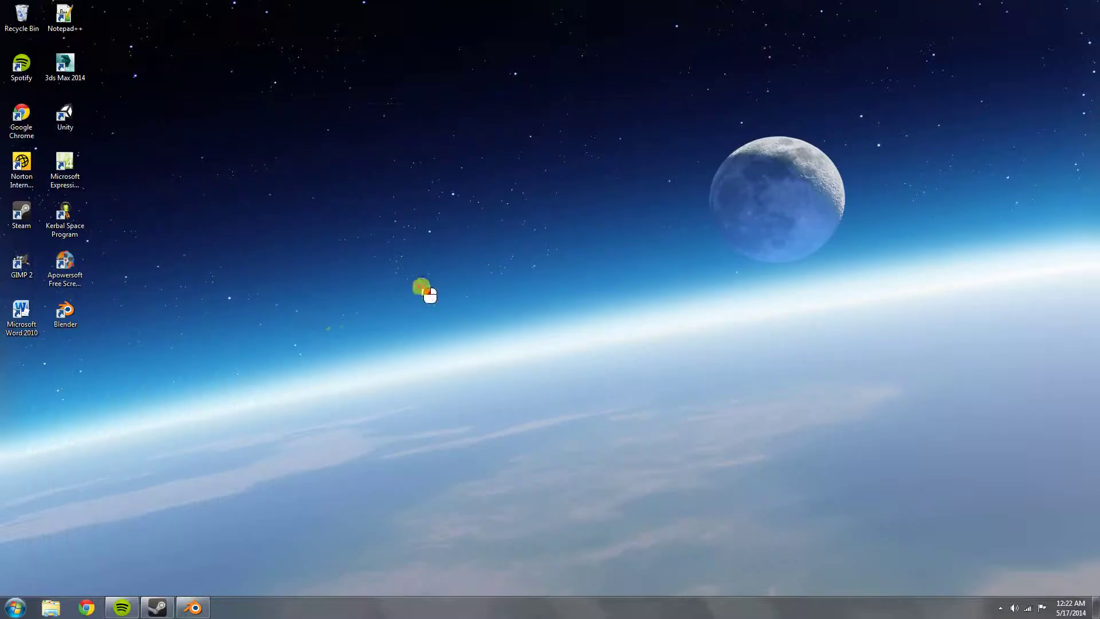
pyautogui.click(12, 264)
pyautogui.doubleClick(12, 263)
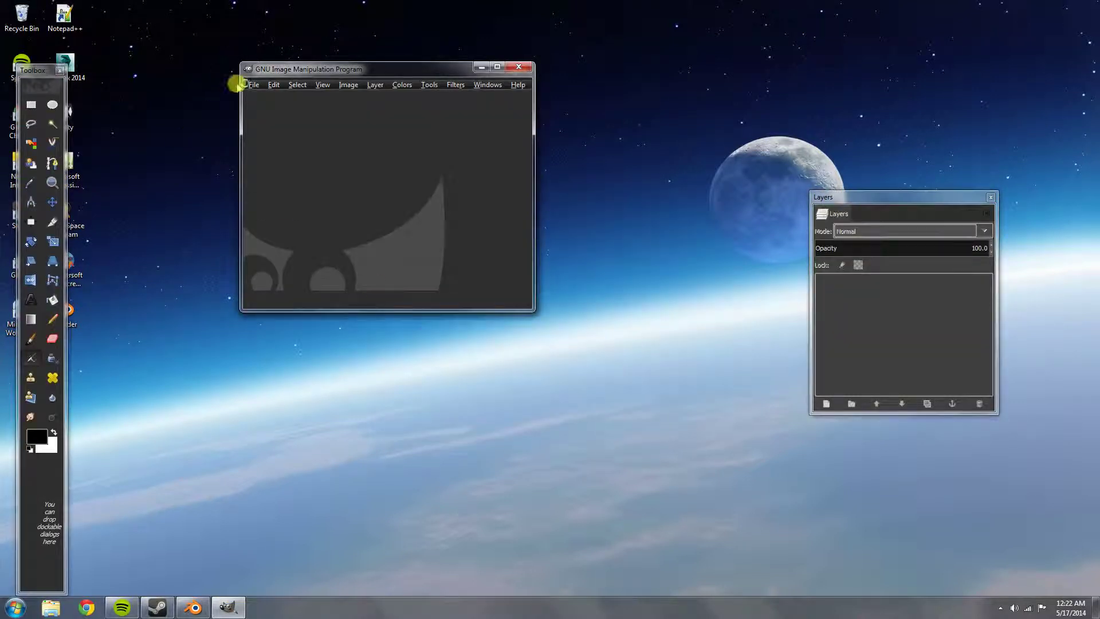
# Step: Create a new 1024×1024 image in GIMP and maximise its window
pyautogui.click(255, 86)
pyautogui.click(264, 97)
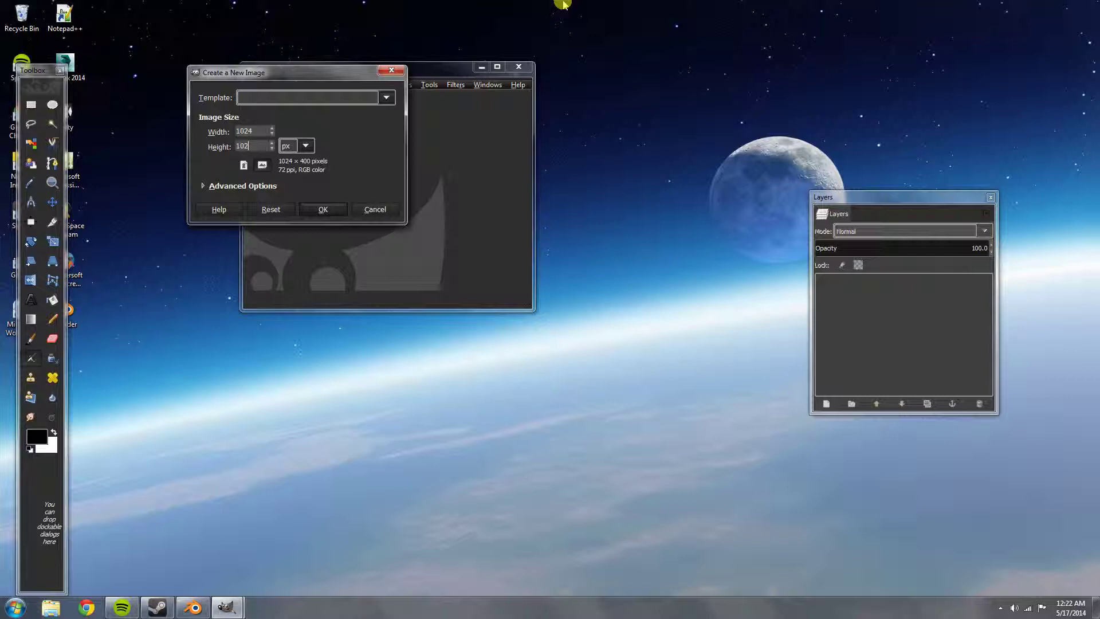
pyautogui.press('Return')
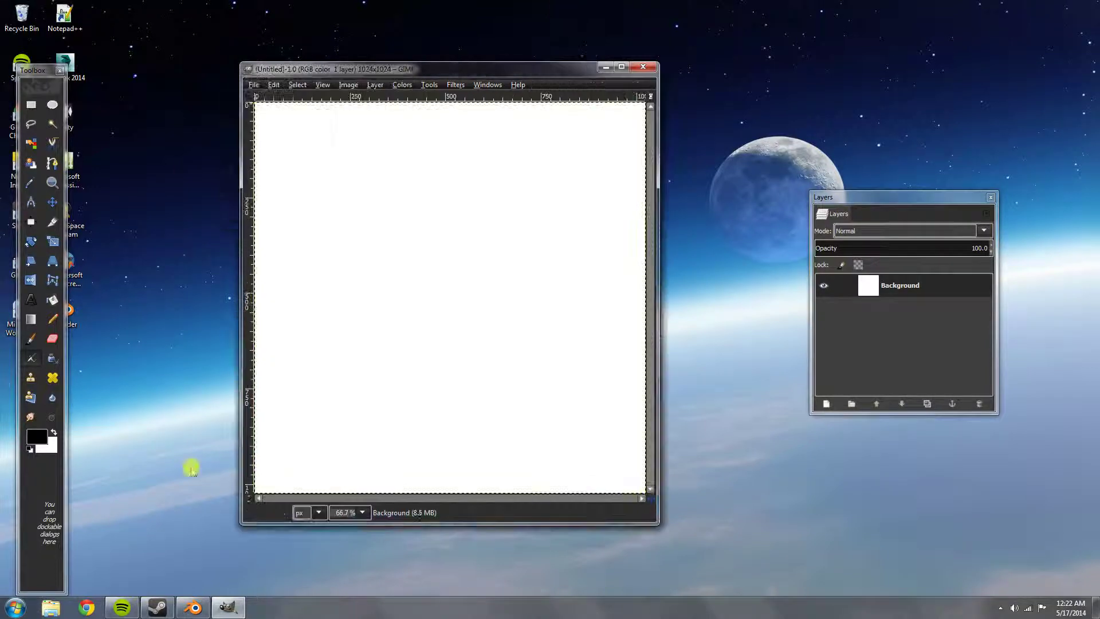
pyautogui.moveTo(481, 69); pyautogui.dragTo(533, 1)
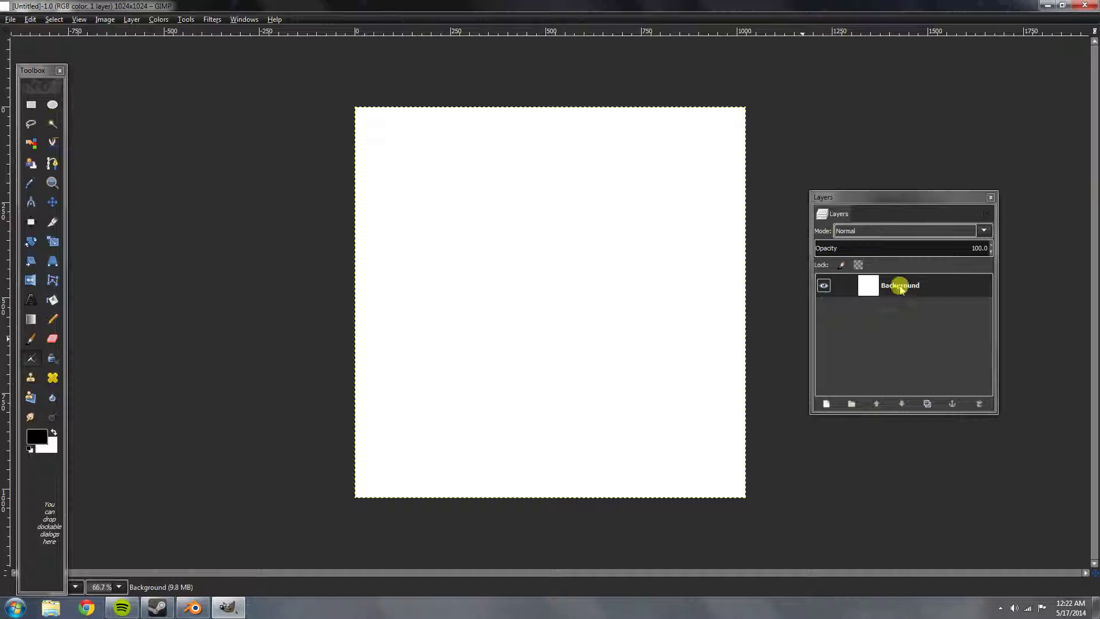
# Step: Bucket-fill the whole canvas with the dark grey 202020
pyautogui.click(39, 437)
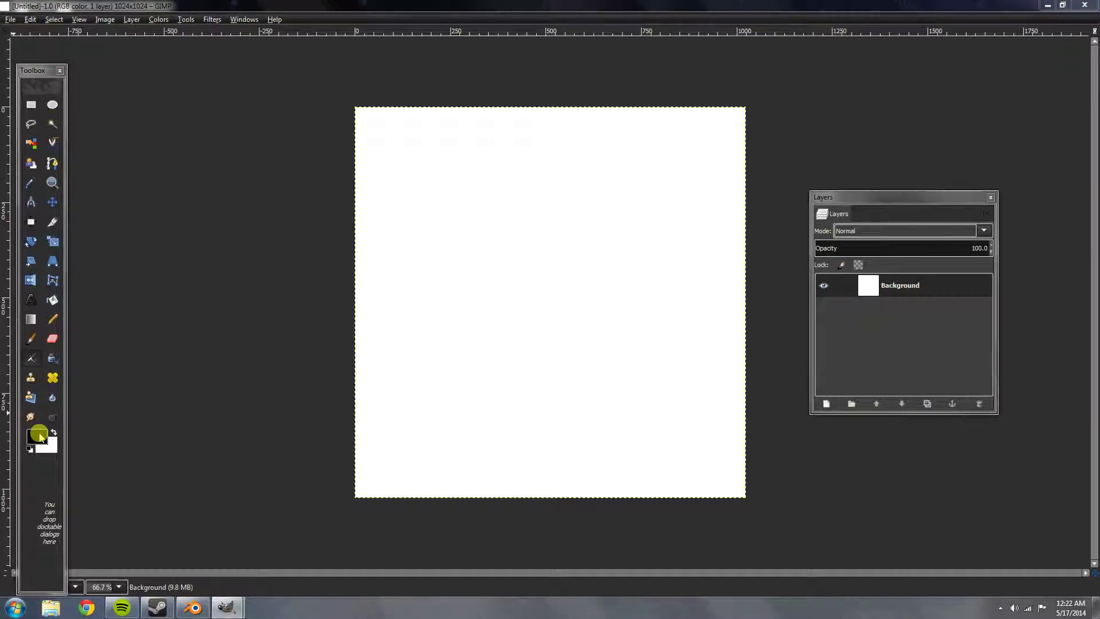
pyautogui.moveTo(115, 222); pyautogui.dragTo(69, 214)
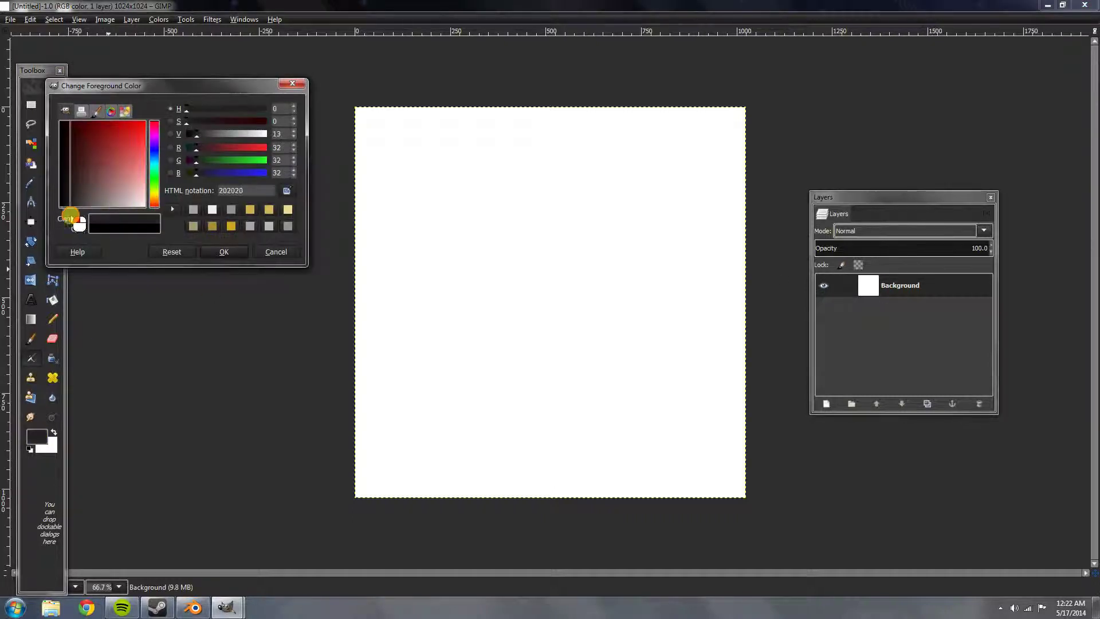
pyautogui.press('Return')
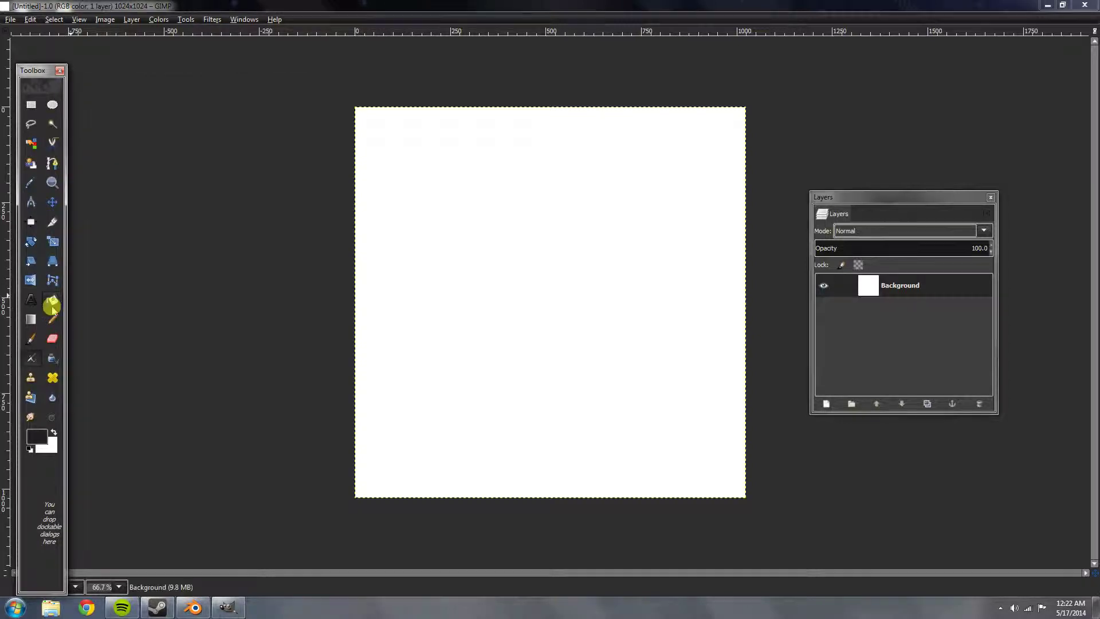
pyautogui.click(53, 301)
pyautogui.click(507, 261)
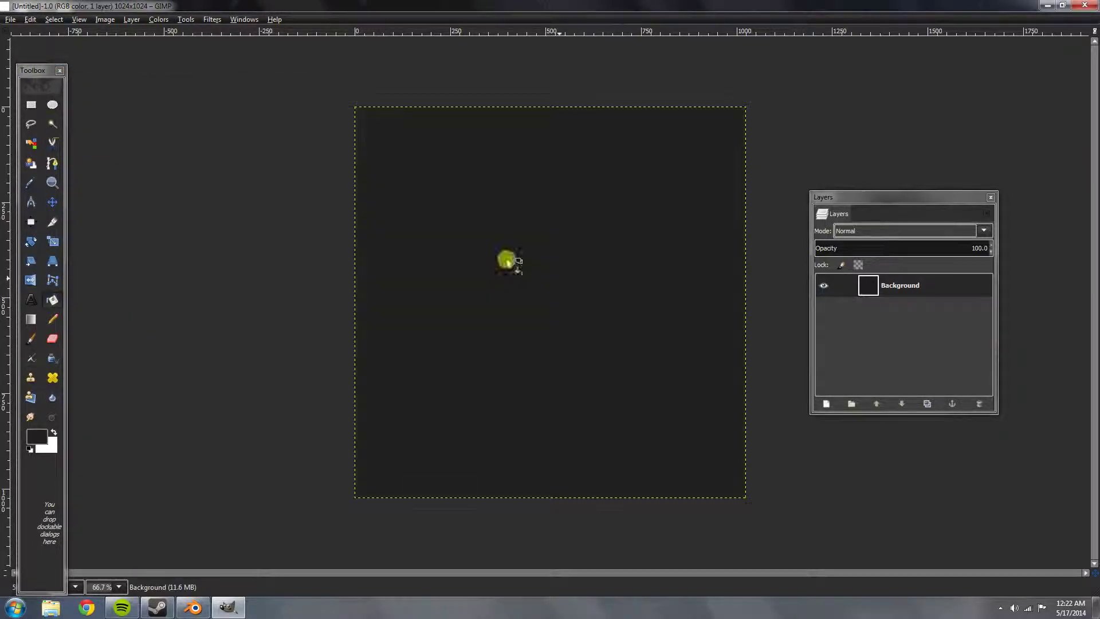
pyautogui.click(33, 105)
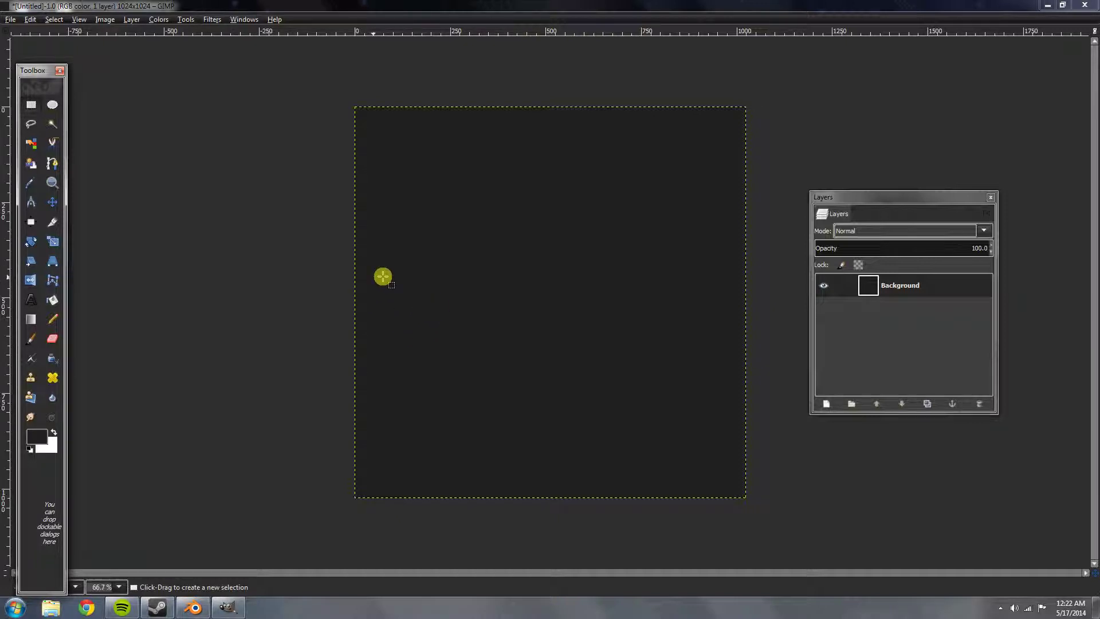
# Step: Select a large square region right of the canvas centre
pyautogui.moveTo(376, 248); pyautogui.dragTo(530, 480)
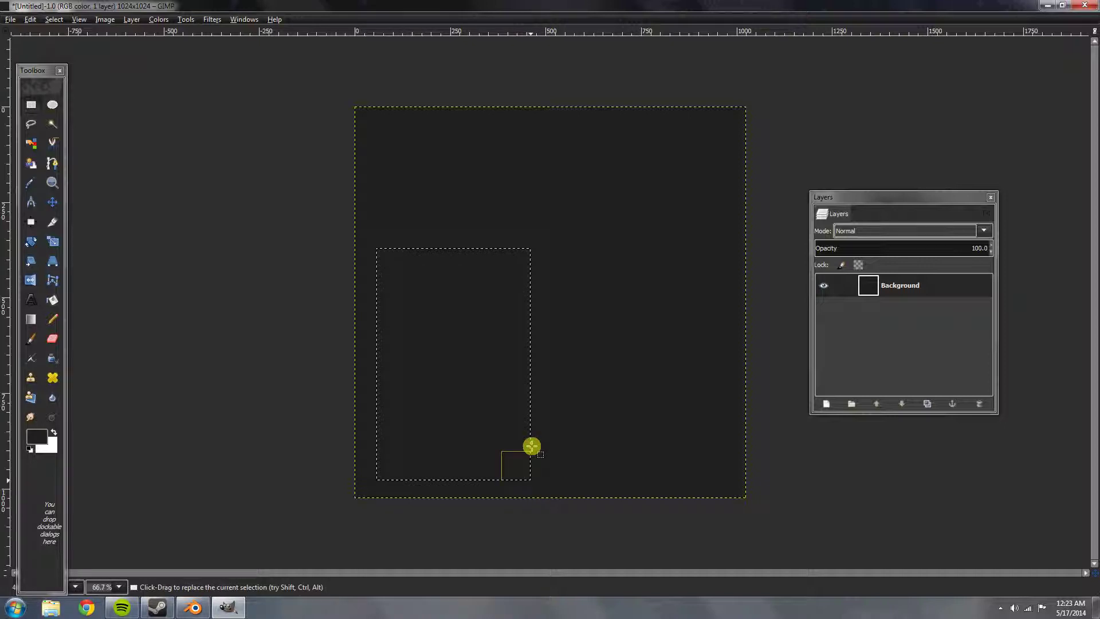
pyautogui.click(531, 462)
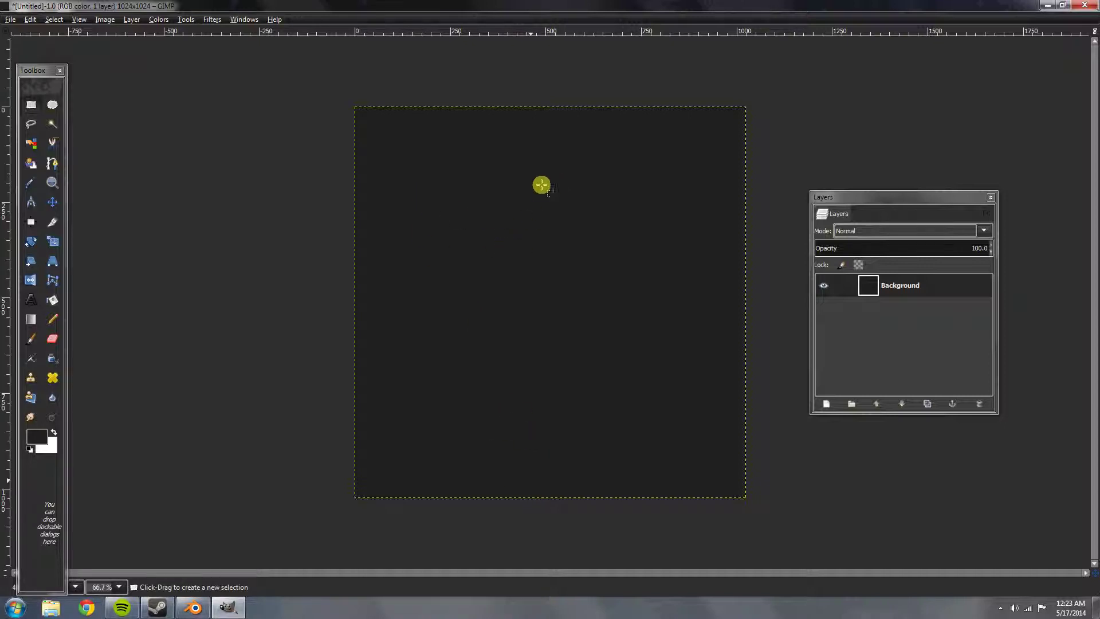
pyautogui.moveTo(534, 185); pyautogui.dragTo(736, 489)
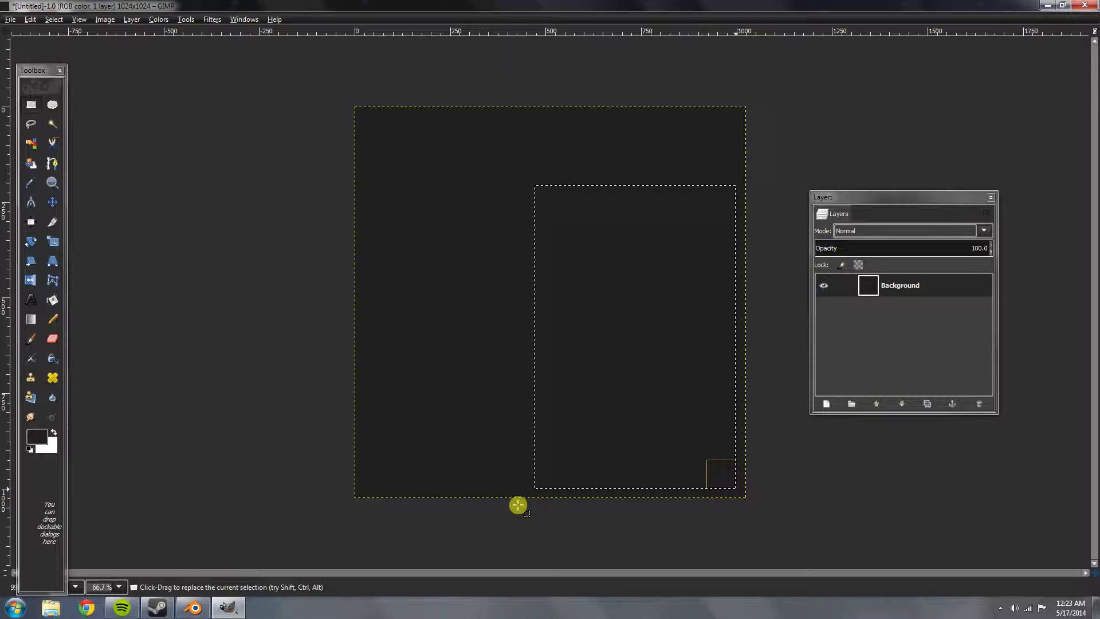
pyautogui.click(444, 216)
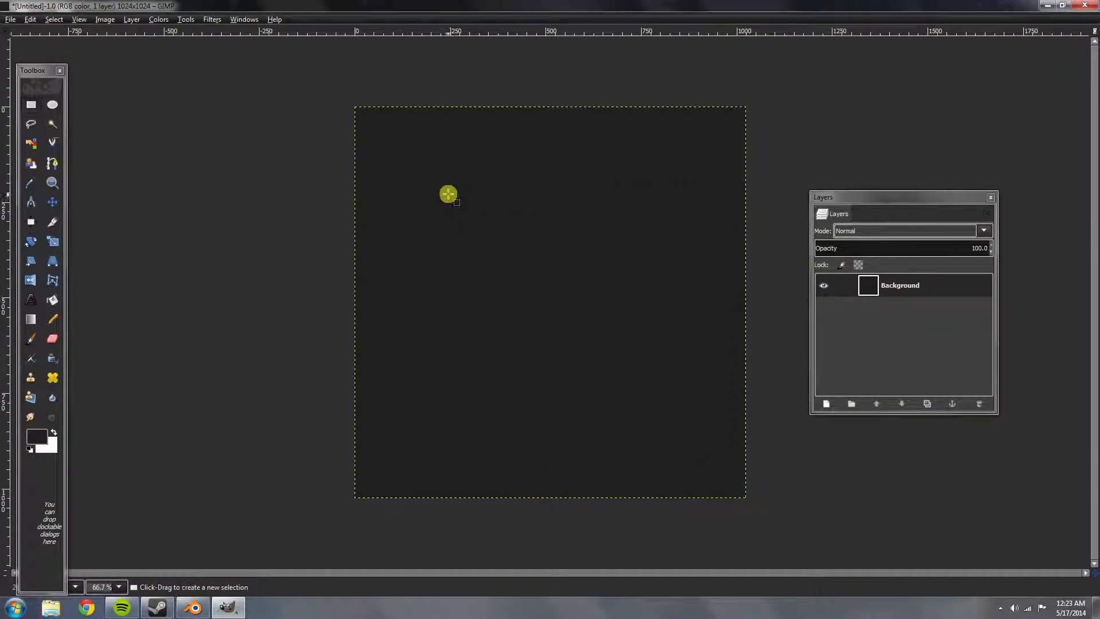
pyautogui.moveTo(469, 191); pyautogui.dragTo(729, 480)
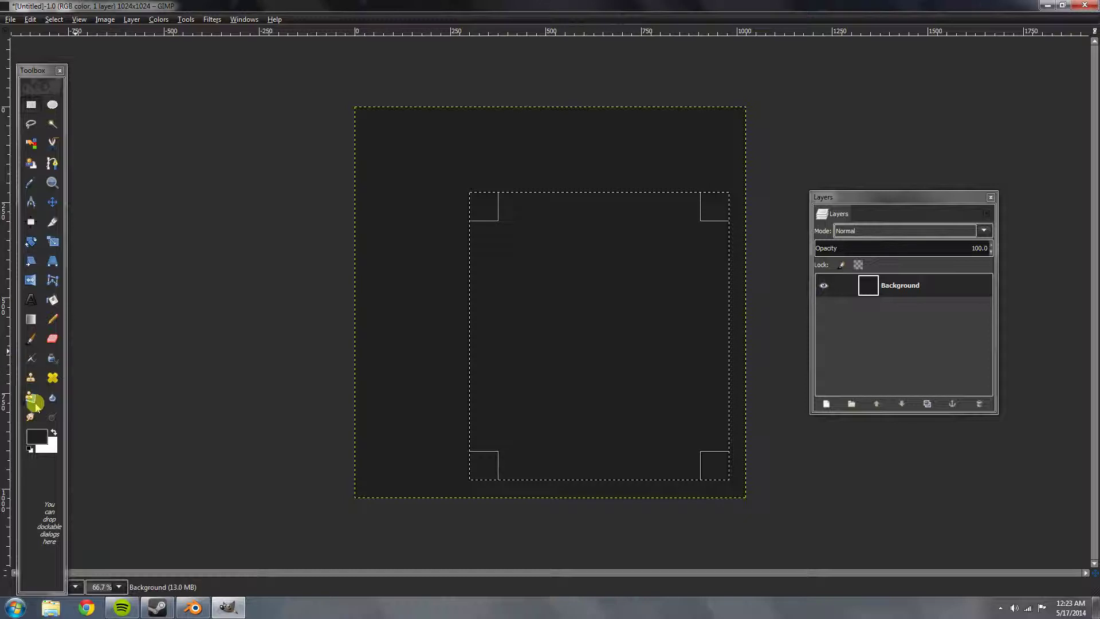
# Step: Set the foreground to near-white f1f1f1 and pick the Bucket Fill tool
pyautogui.click(43, 440)
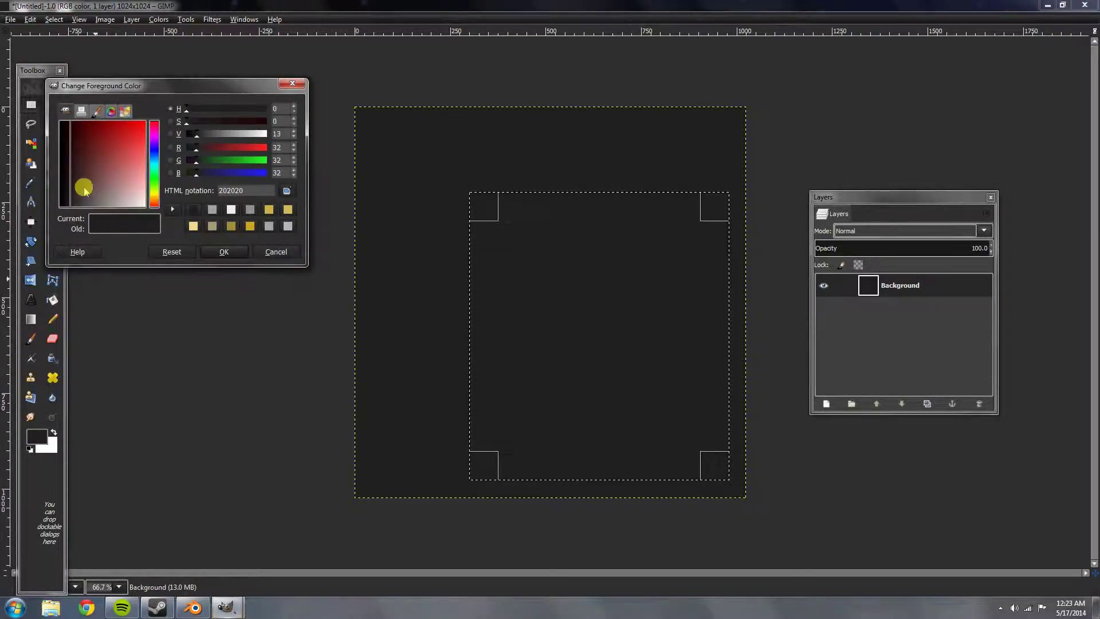
pyautogui.click(84, 188)
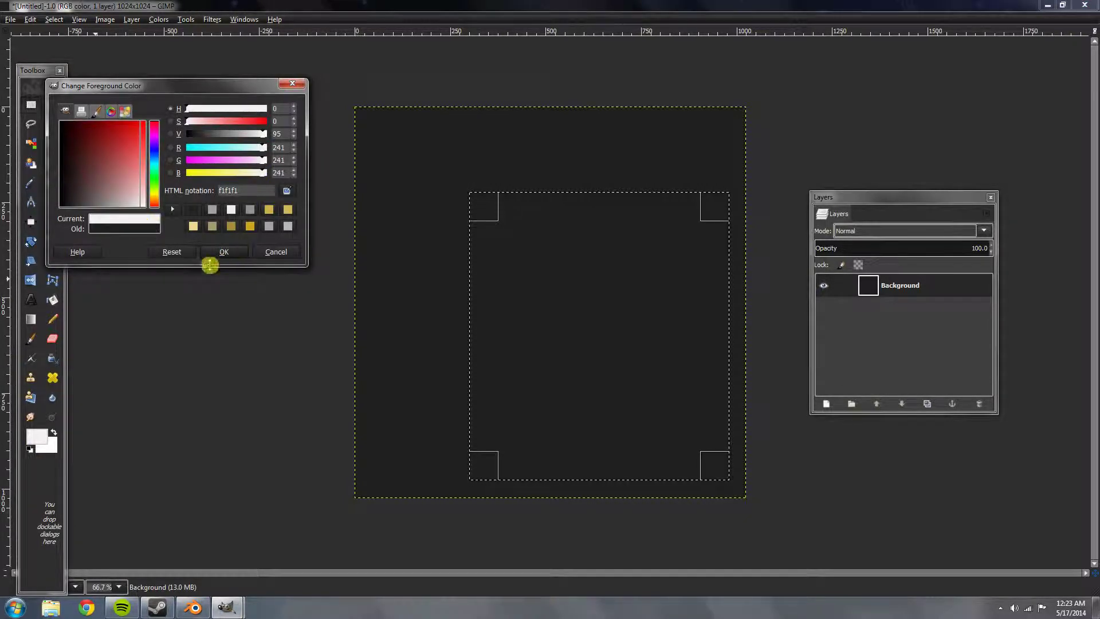
pyautogui.click(224, 252)
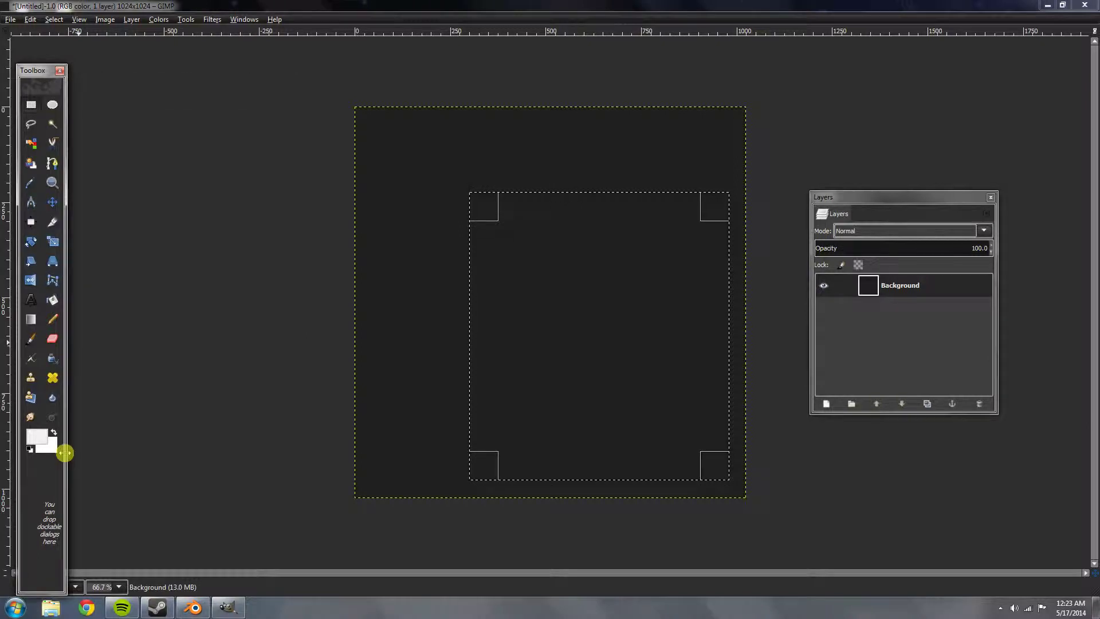
pyautogui.click(52, 299)
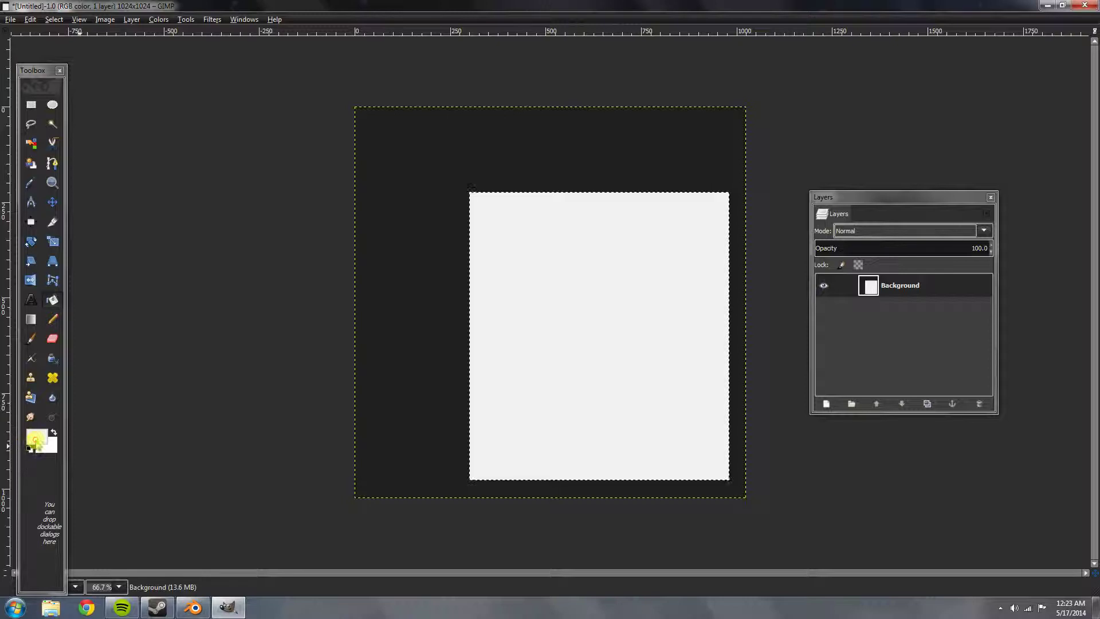
# Step: Set the foreground colour to light grey b7b7b7
pyautogui.click(34, 441)
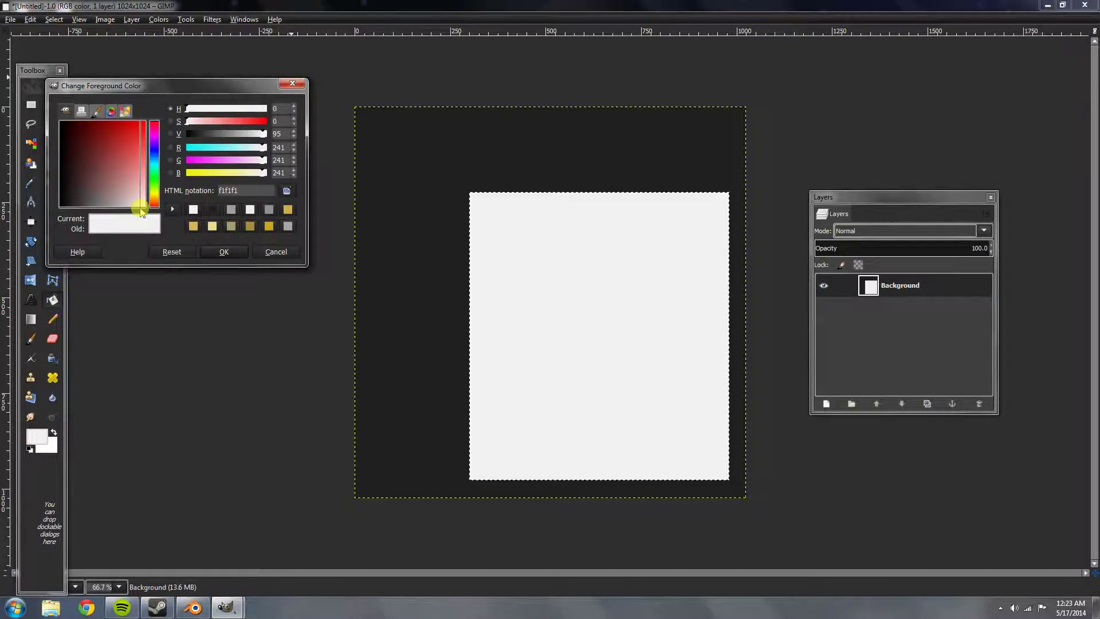
pyautogui.moveTo(143, 215); pyautogui.dragTo(120, 216)
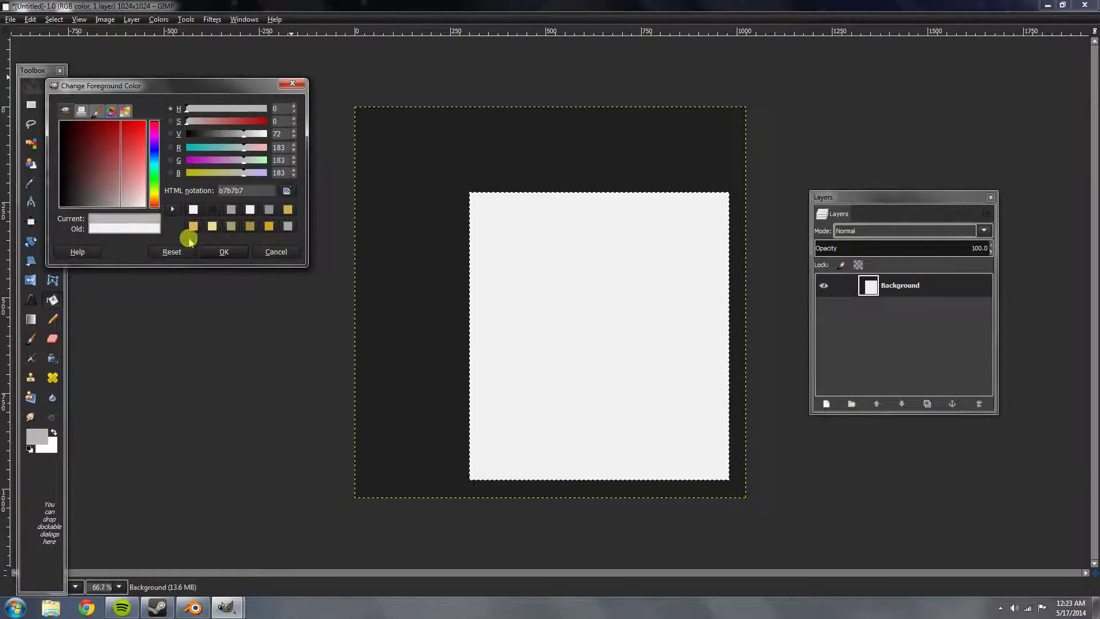
pyautogui.click(217, 250)
pyautogui.click(236, 253)
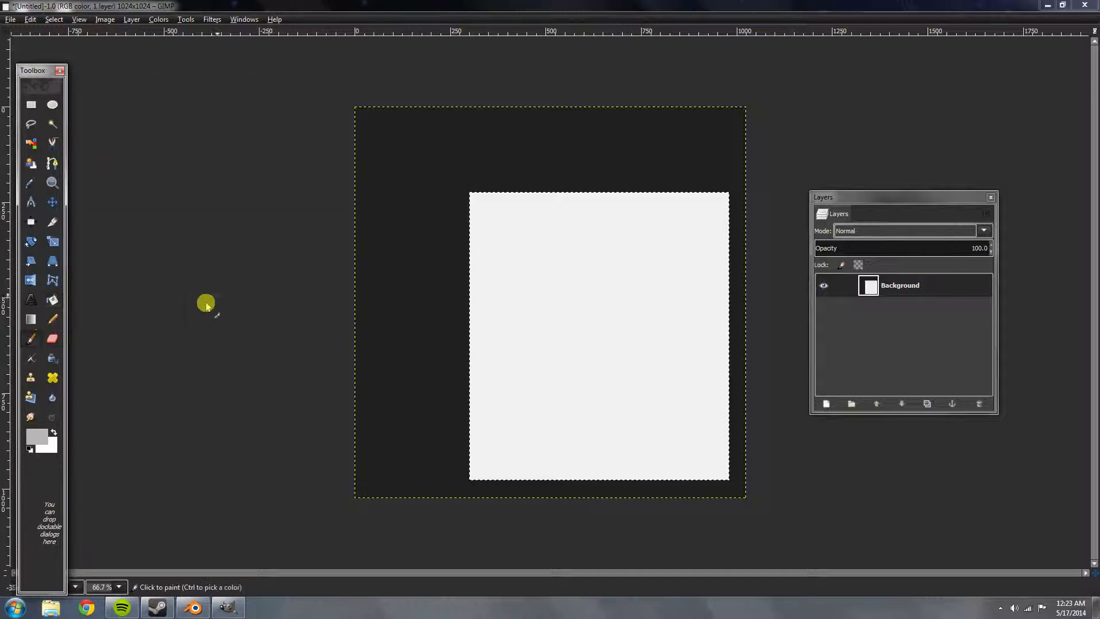
# Step: Choose the Paintbrush with the 2. Block 01 brush at size 40
pyautogui.click(33, 321)
pyautogui.doubleClick(31, 339)
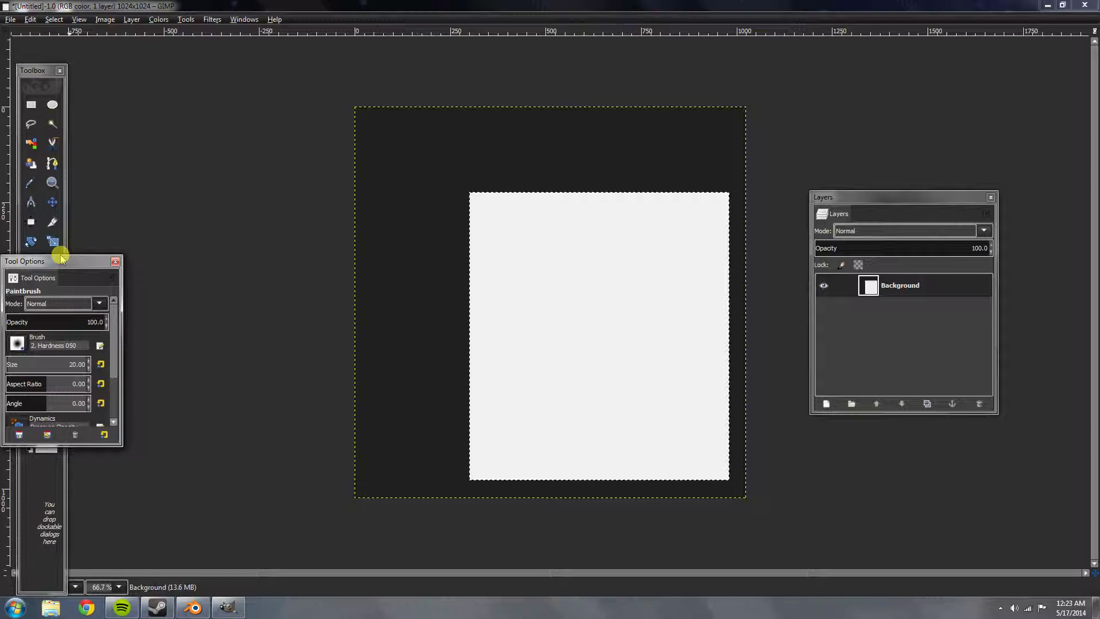
pyautogui.moveTo(60, 254); pyautogui.dragTo(206, 151)
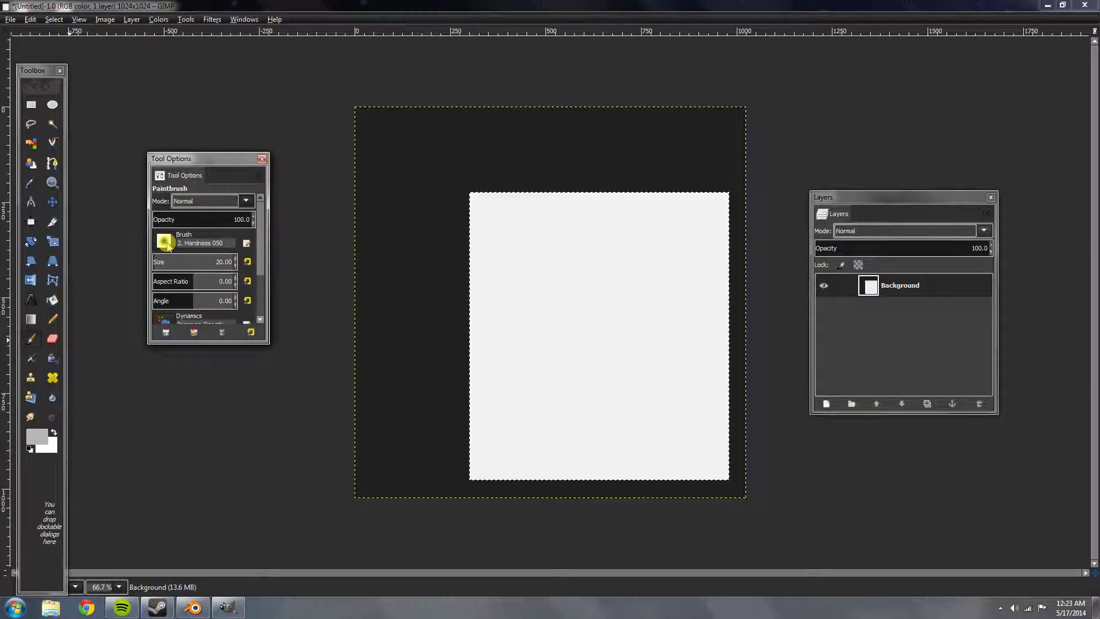
pyautogui.moveTo(207, 158); pyautogui.dragTo(222, 125)
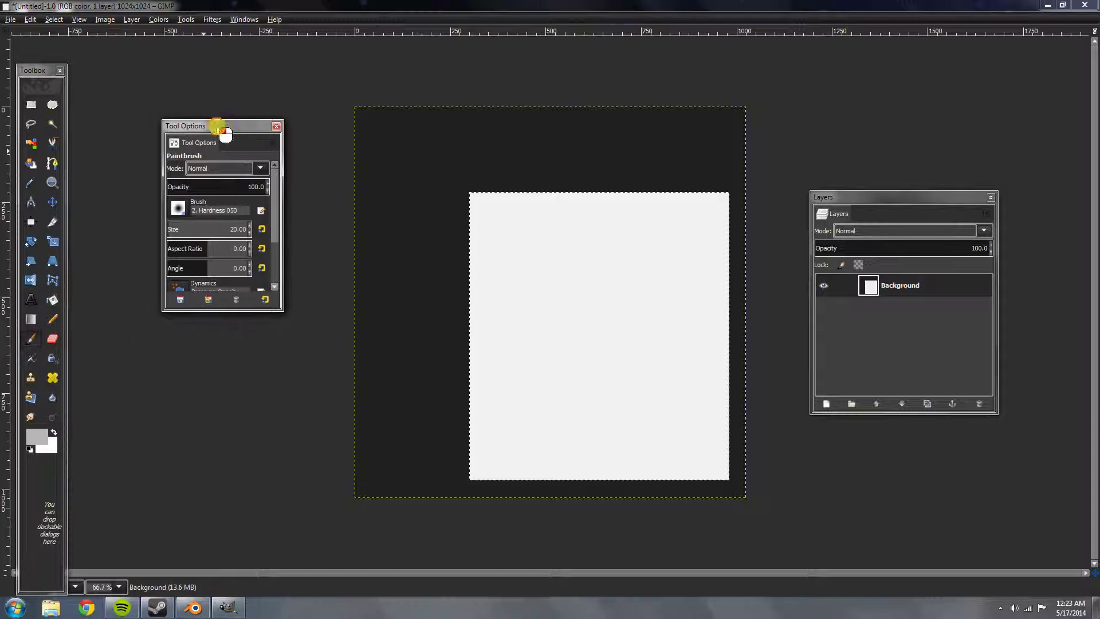
pyautogui.click(179, 208)
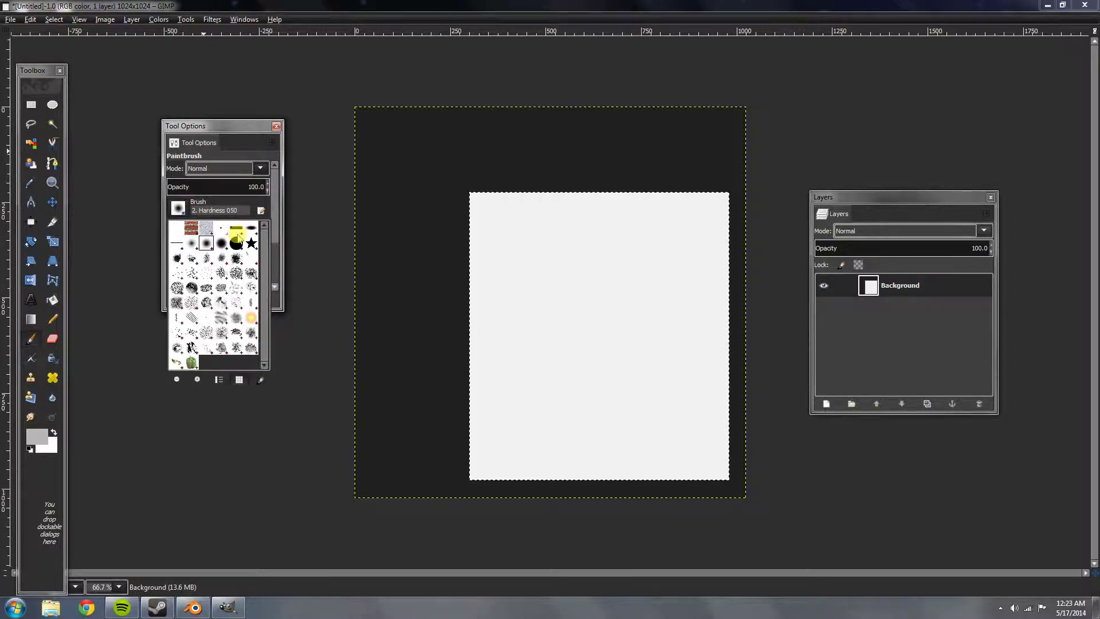
pyautogui.click(237, 232)
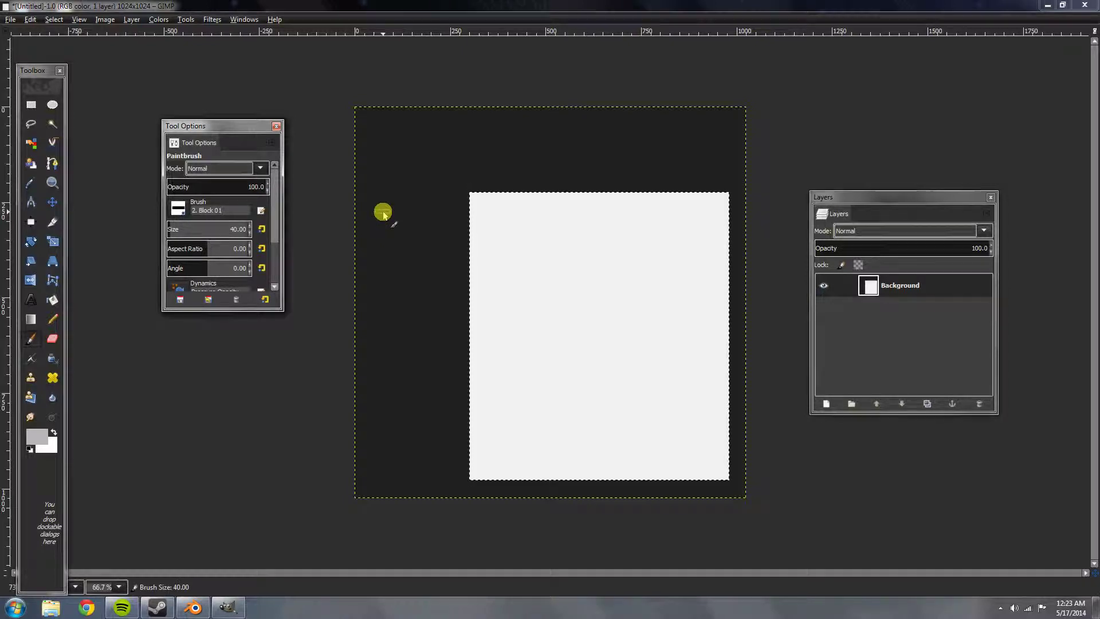
# Step: Paint straight Block 01 bands along the square's top and bottom edges with Shift-click lines
pyautogui.click(457, 194)
pyautogui.moveTo(489, 201); pyautogui.dragTo(429, 248, button='middle')
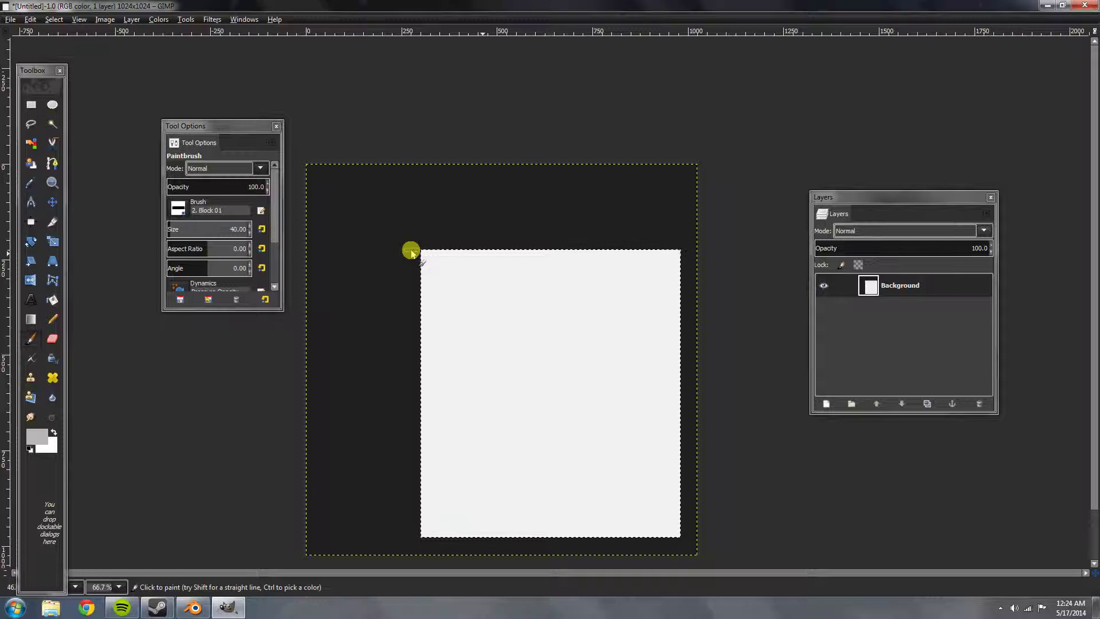
pyautogui.press('shift')
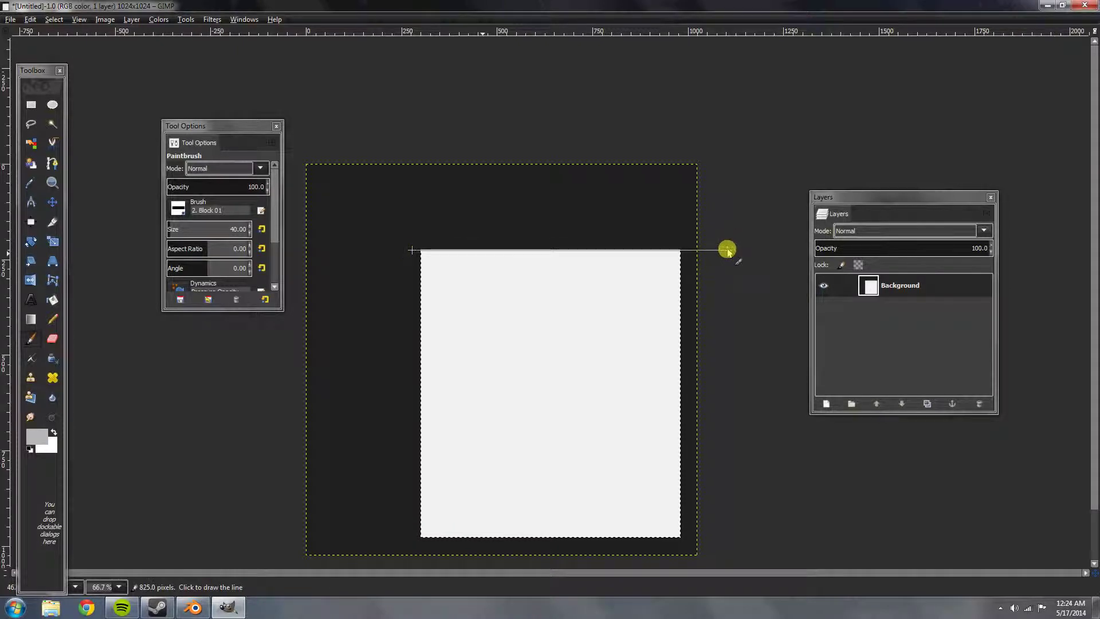
pyautogui.click(674, 252)
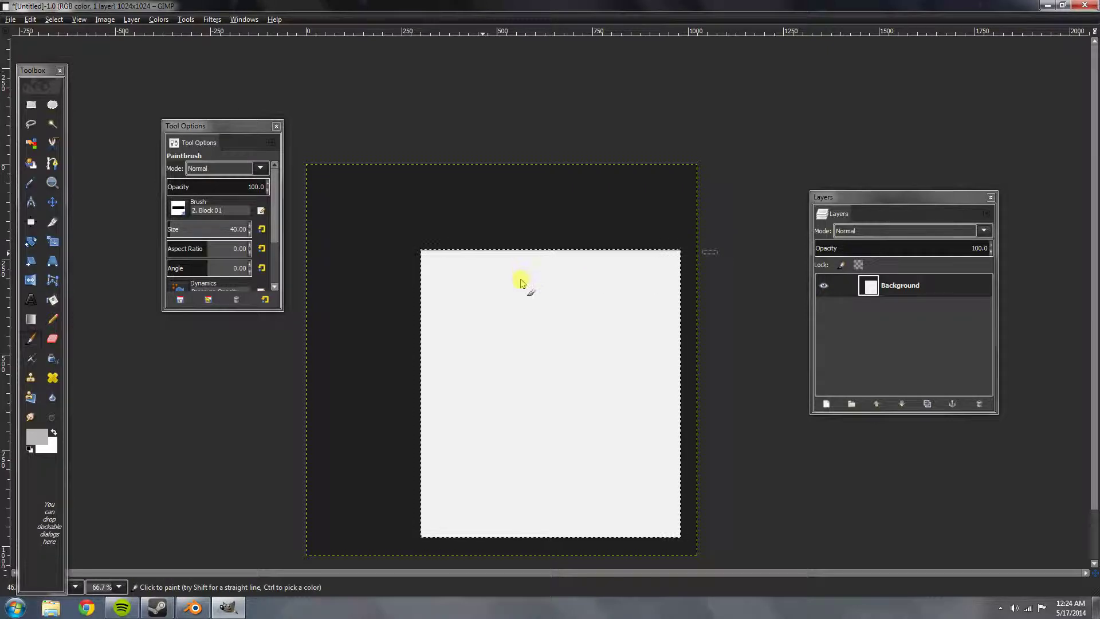
pyautogui.scroll(-1, 497, 273)
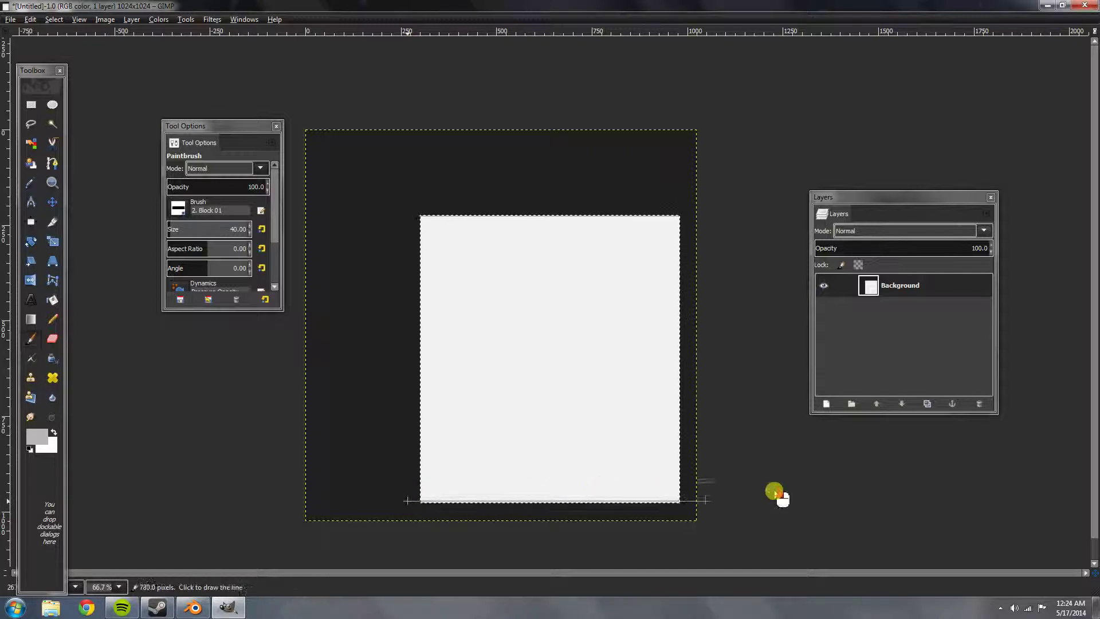
pyautogui.keyDown('shift'); pyautogui.click(724, 504); pyautogui.keyUp('shift')
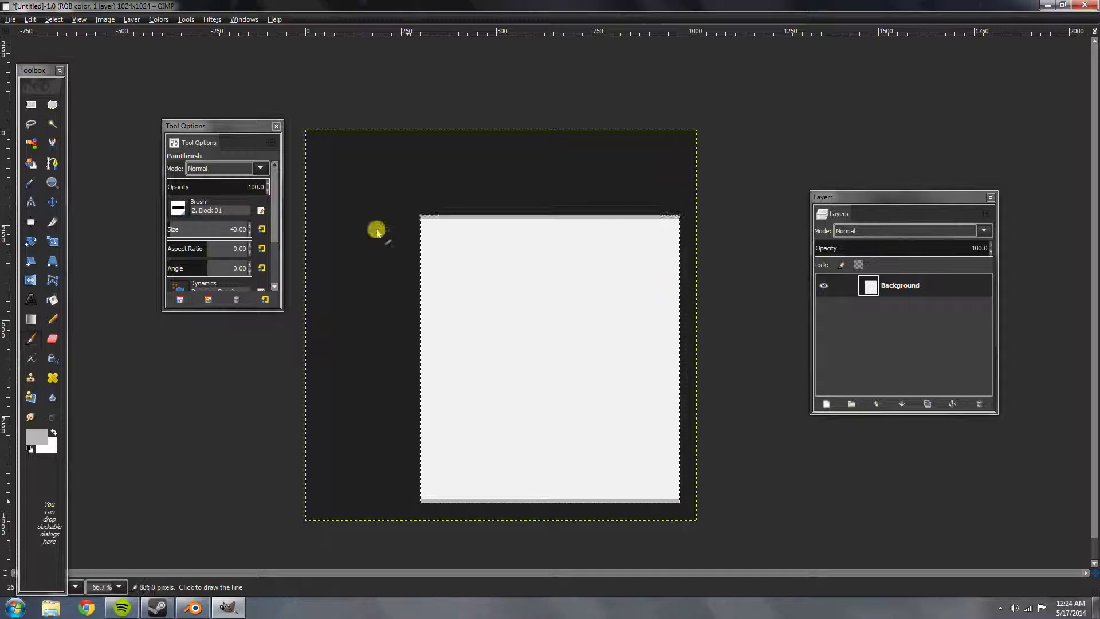
pyautogui.click(534, 273)
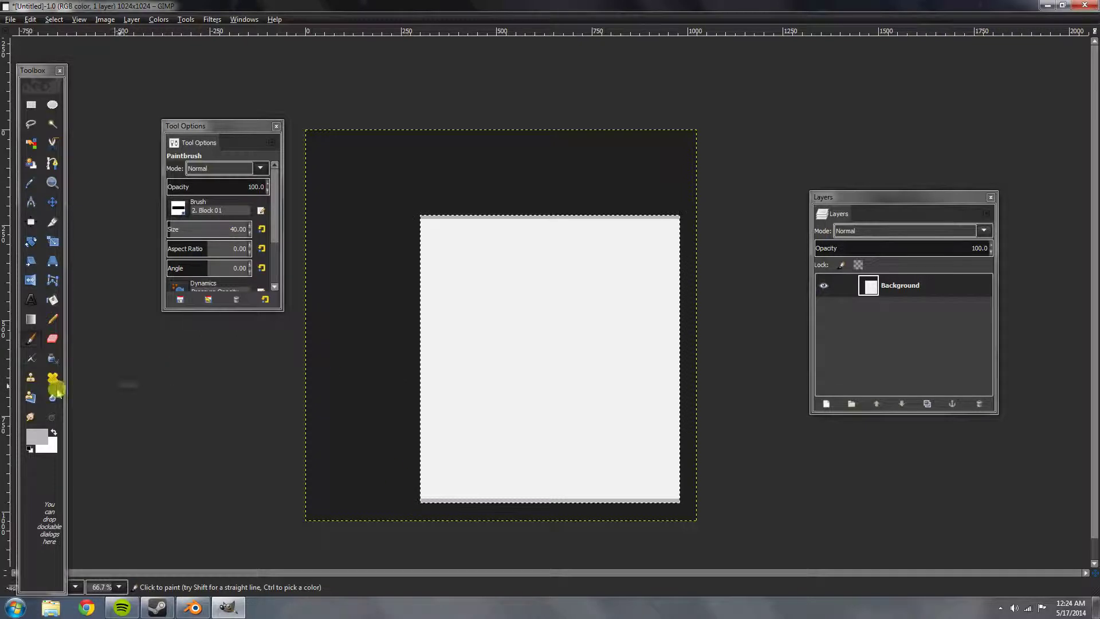
# Step: Pick a darker grey and paint two horizontal lines across the square's lower part
pyautogui.click(36, 436)
pyautogui.moveTo(90, 184); pyautogui.dragTo(104, 225)
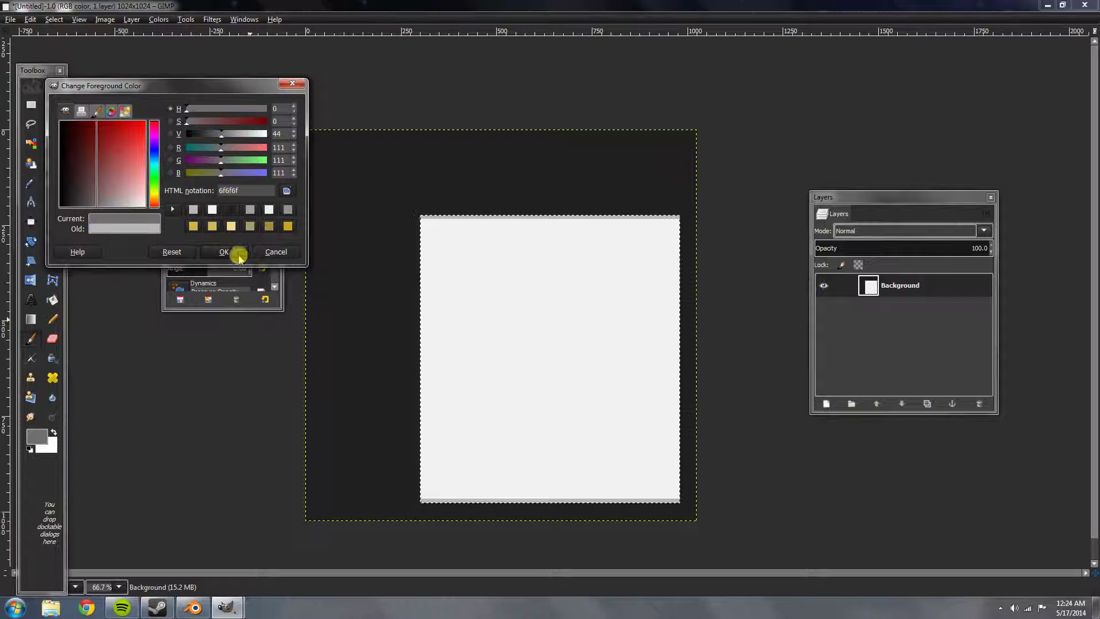
pyautogui.click(339, 470)
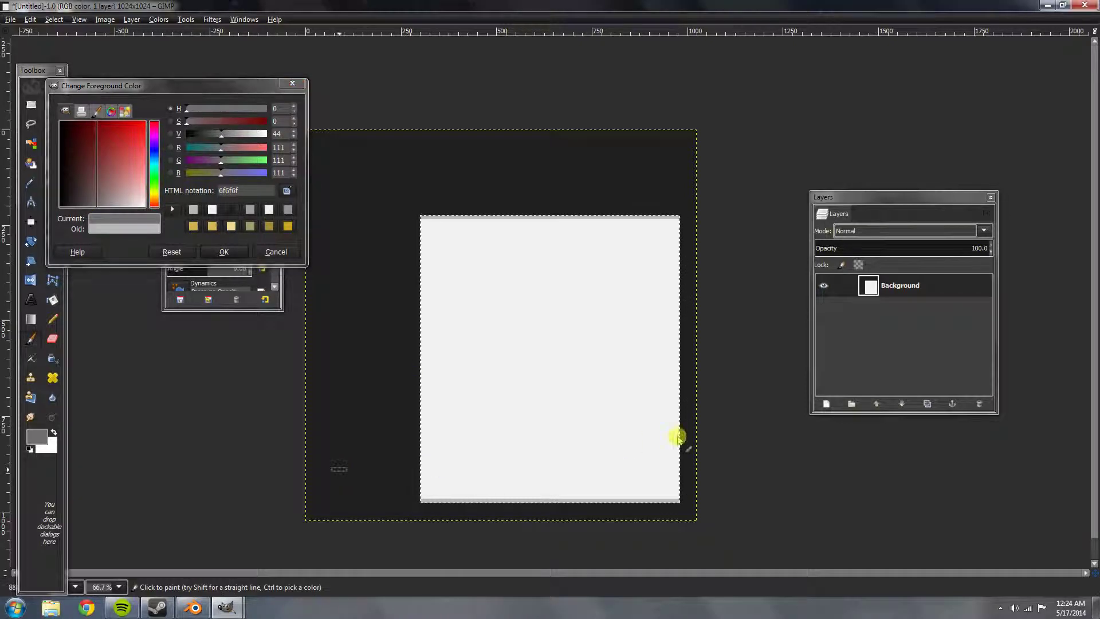
pyautogui.keyDown('shift'); pyautogui.click(752, 469); pyautogui.keyUp('shift')
pyautogui.keyDown('shift'); pyautogui.click(344, 404); pyautogui.keyUp('shift')
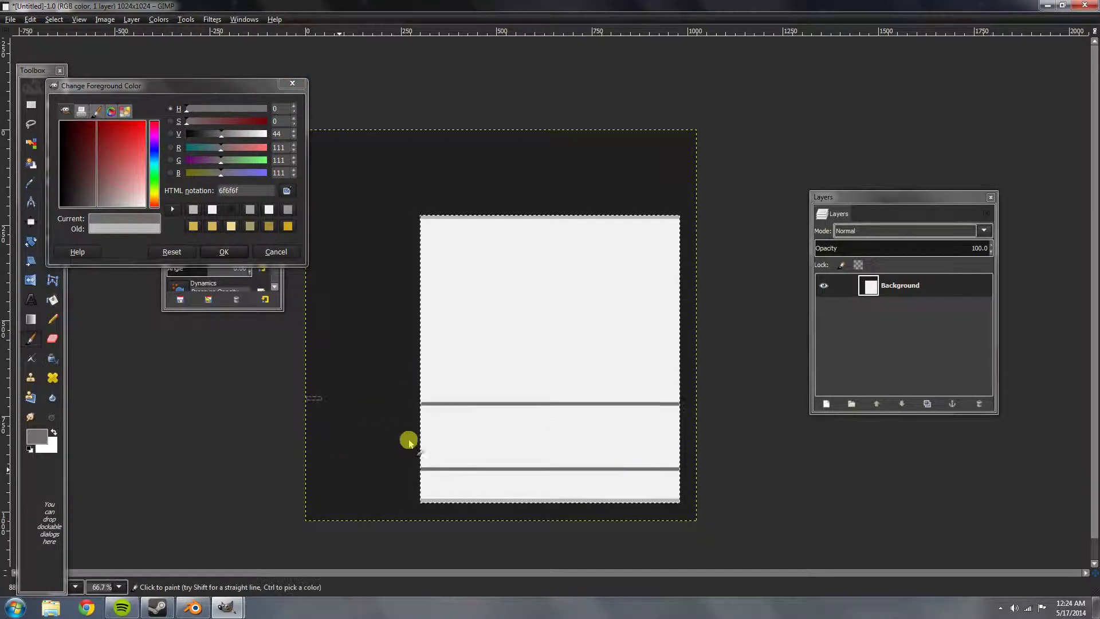
pyautogui.click(294, 86)
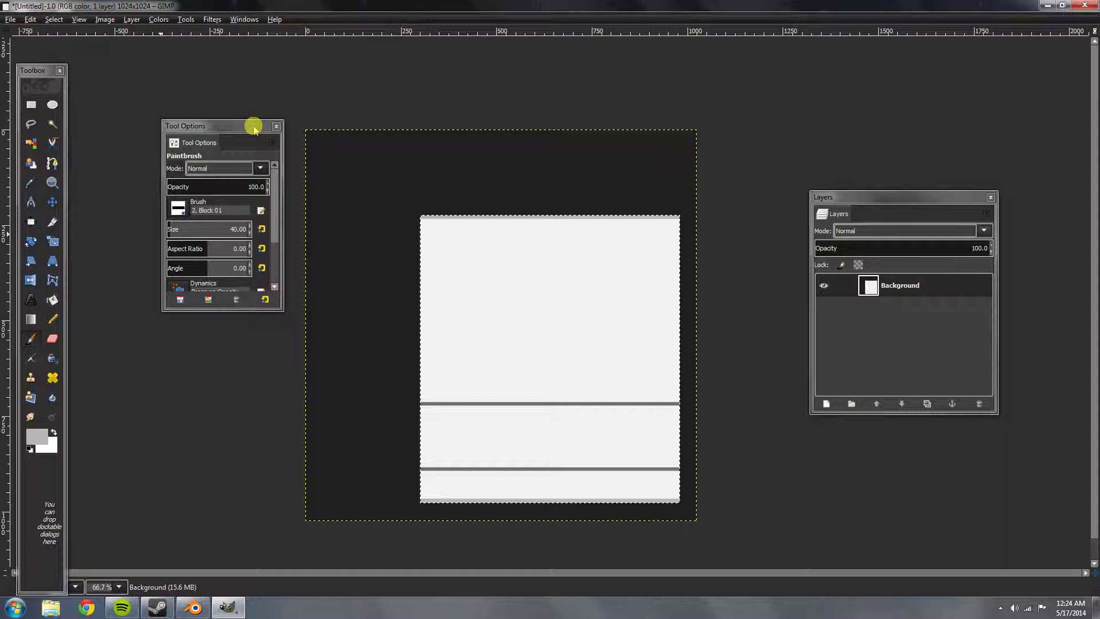
pyautogui.moveTo(215, 128); pyautogui.dragTo(153, 106)
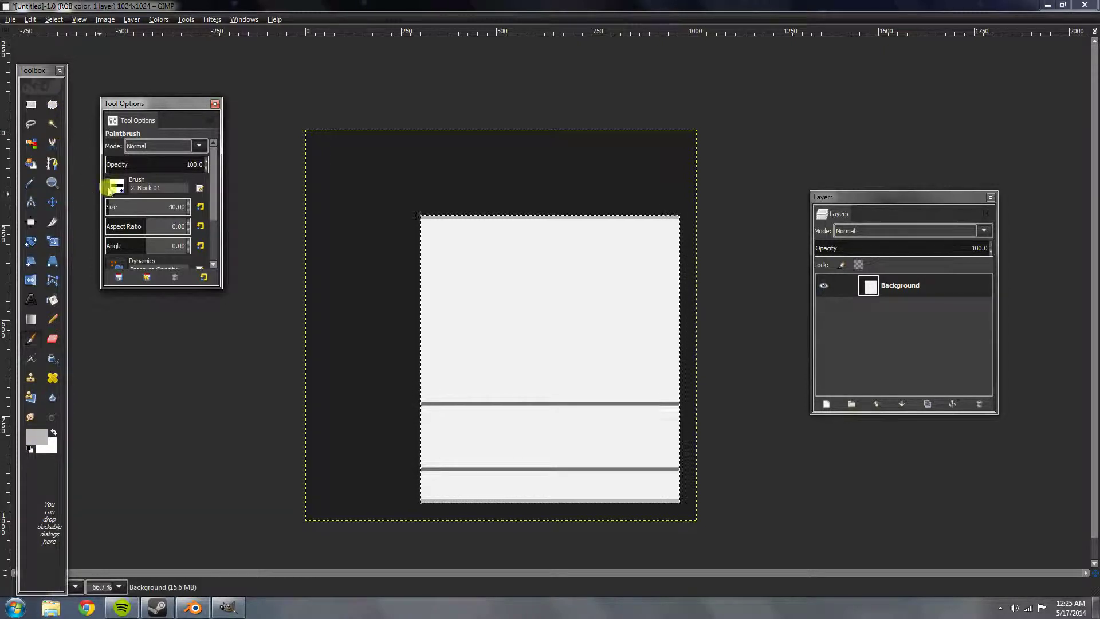
# Step: Switch the paintbrush to the round 2. Hardness 100 brush and raise its size to about 277
pyautogui.click(118, 187)
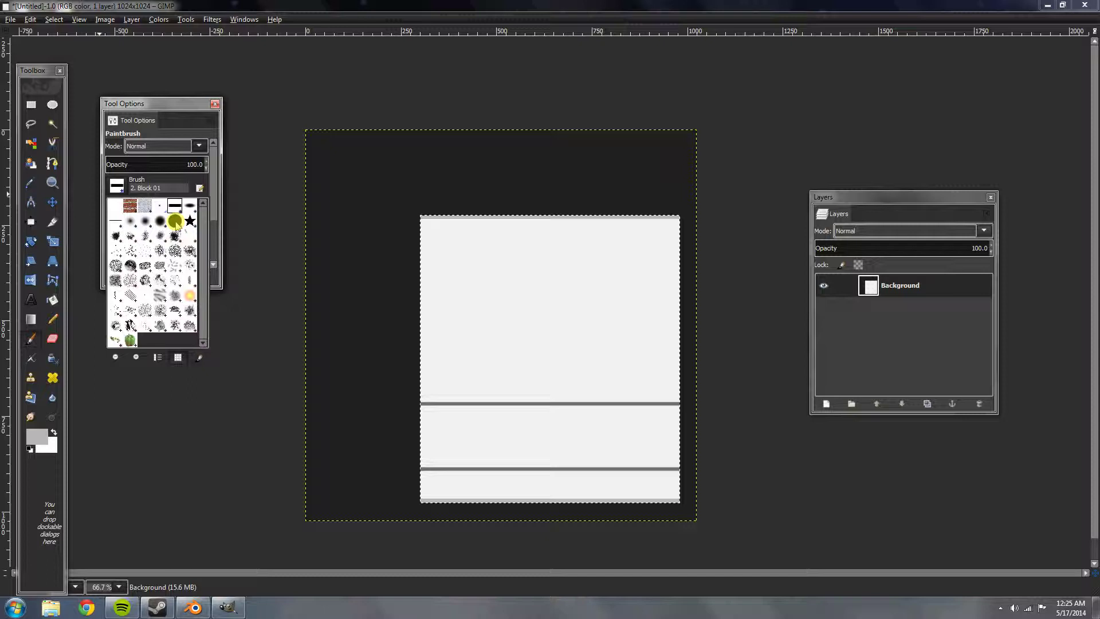
pyautogui.click(176, 221)
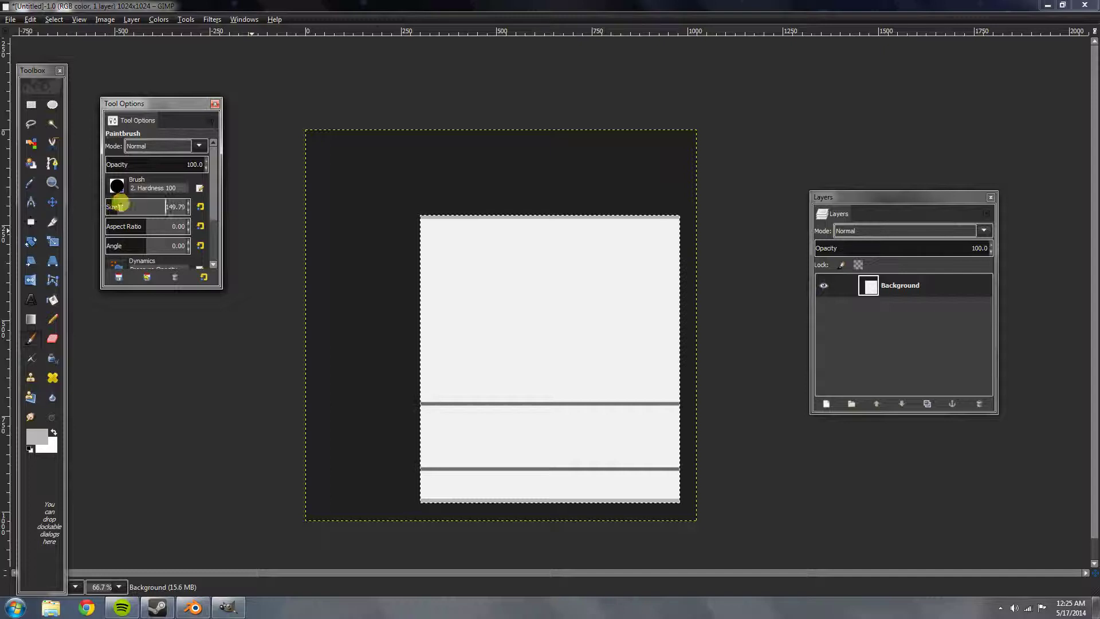
pyautogui.moveTo(115, 198)
pyautogui.mouseDown()
pyautogui.moveTo(135, 210)
pyautogui.moveTo(314, 216)
pyautogui.moveTo(356, 253)
pyautogui.mouseUp()
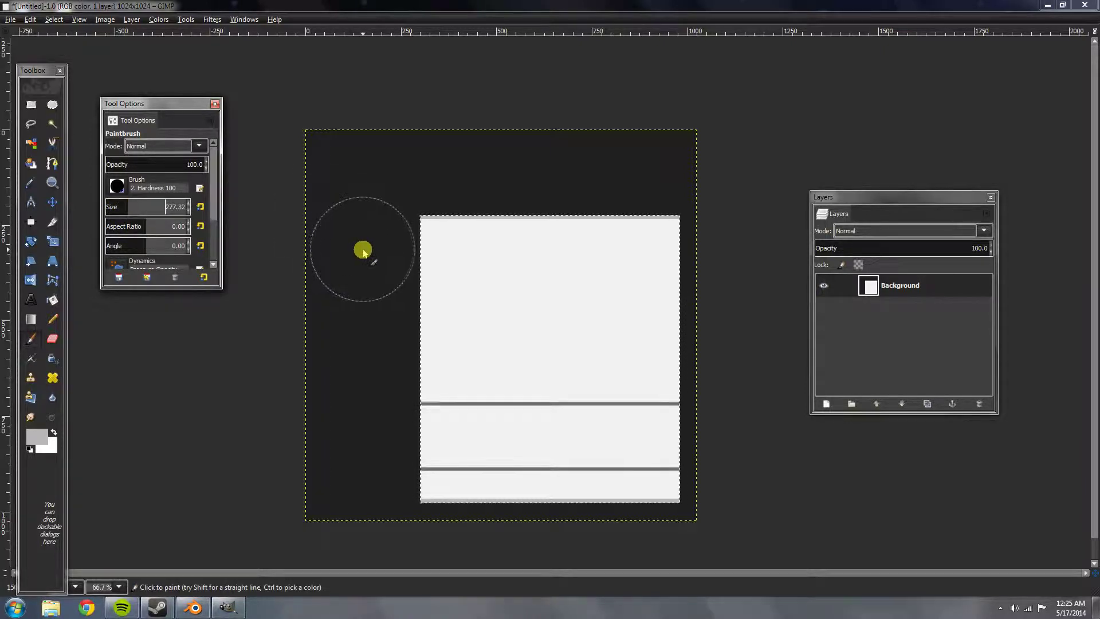
# Step: Darken the foreground colour to a deeper grey
pyautogui.click(39, 437)
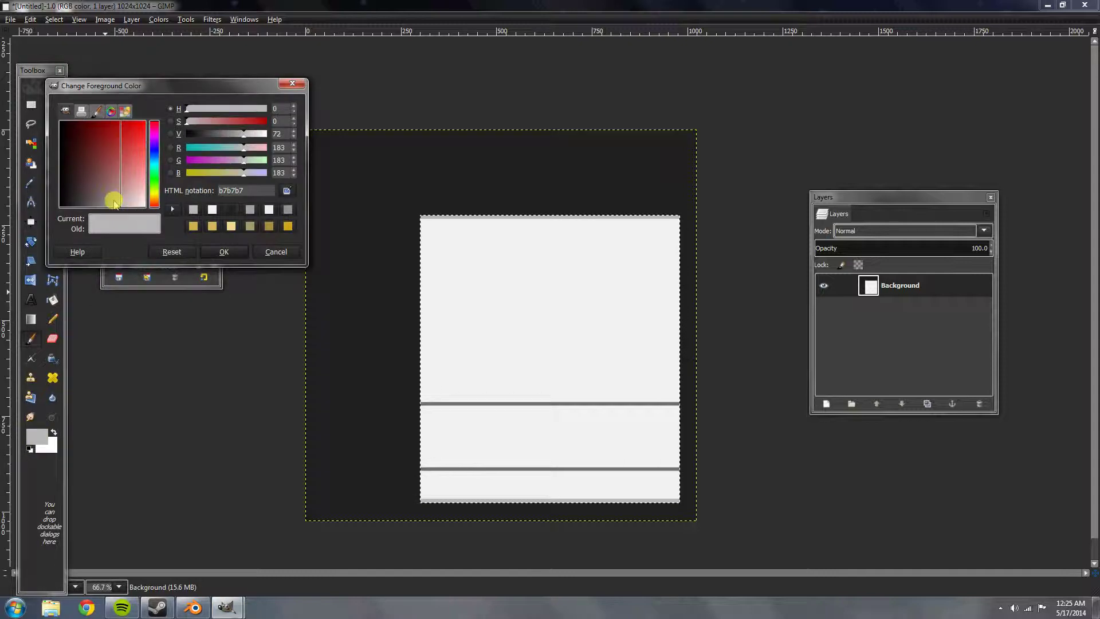
pyautogui.moveTo(114, 201); pyautogui.dragTo(105, 207)
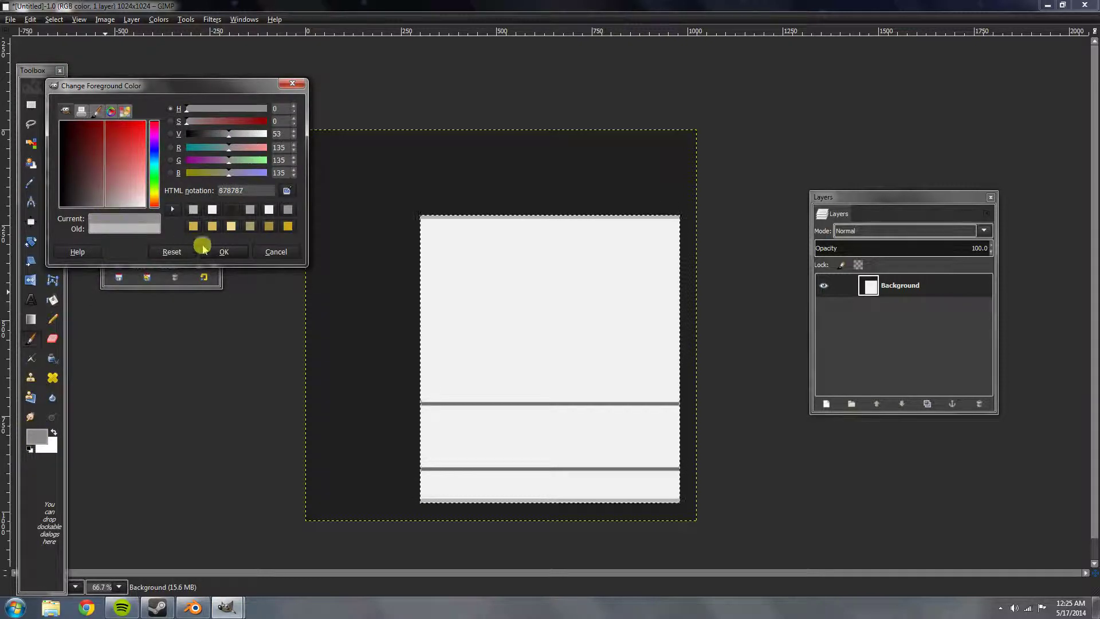
pyautogui.click(227, 250)
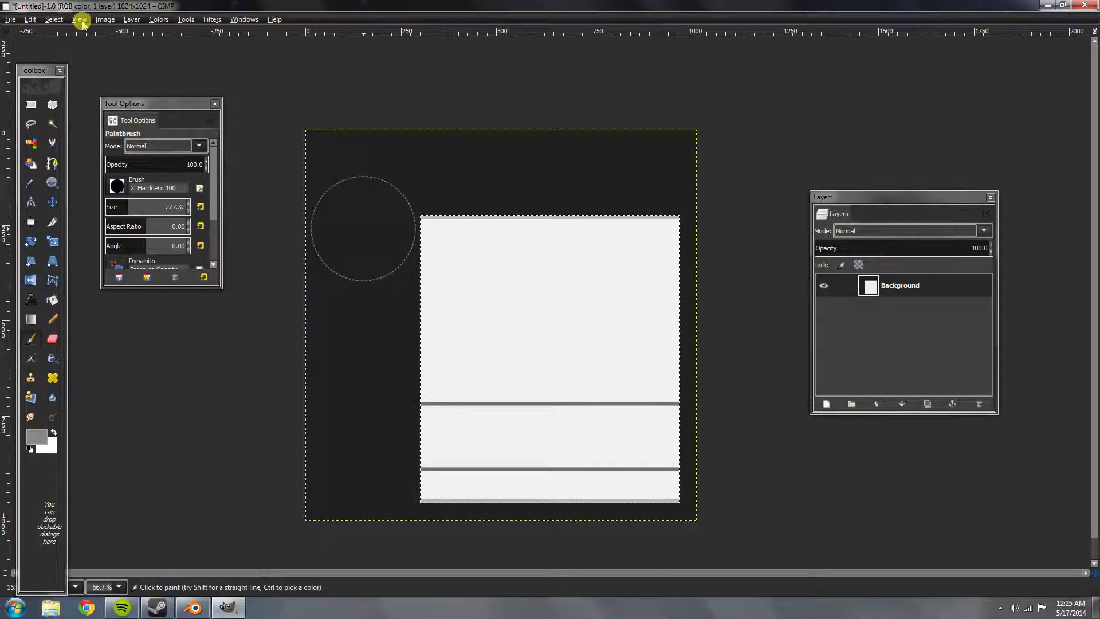
# Step: Clear the selection and paint two grey circles, one above the other, left of the white panel
pyautogui.click(54, 20)
pyautogui.click(53, 21)
pyautogui.click(54, 19)
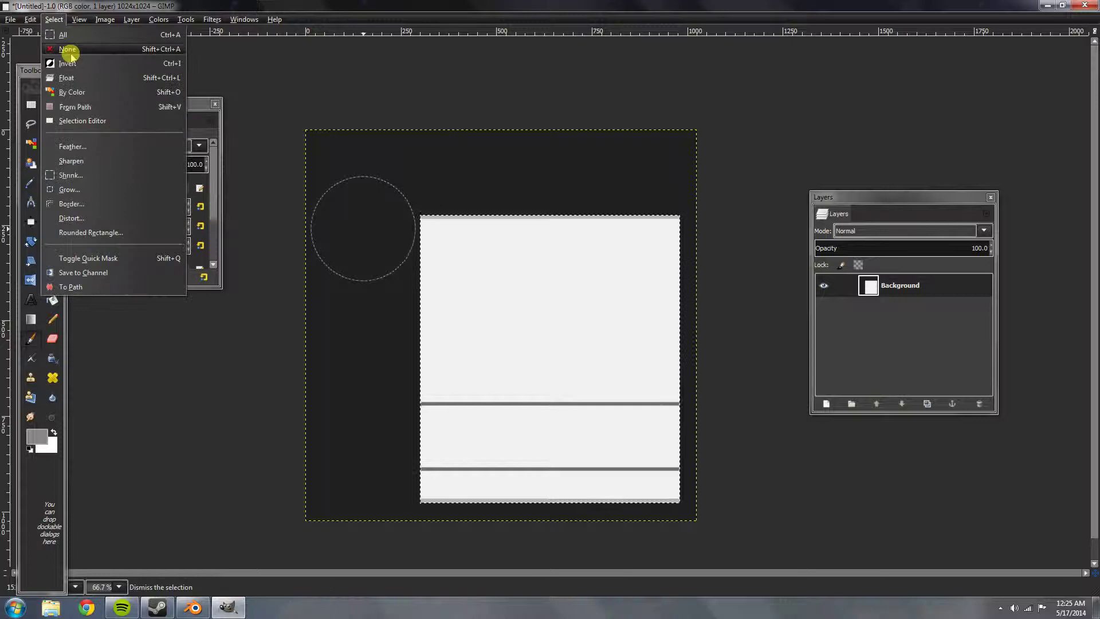
pyautogui.click(80, 57)
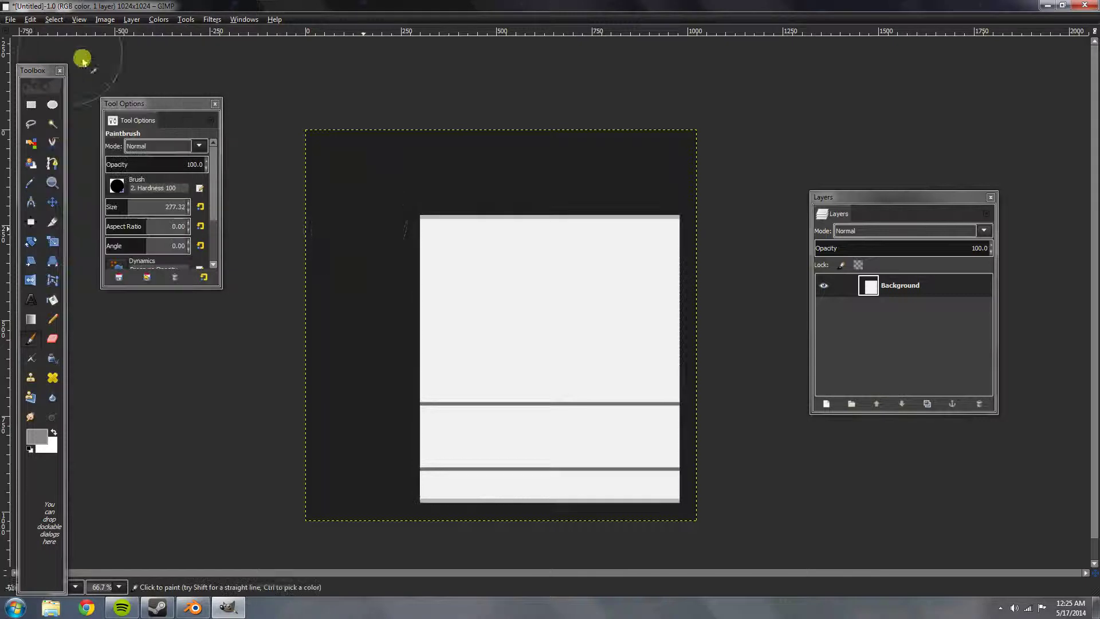
pyautogui.click(364, 225)
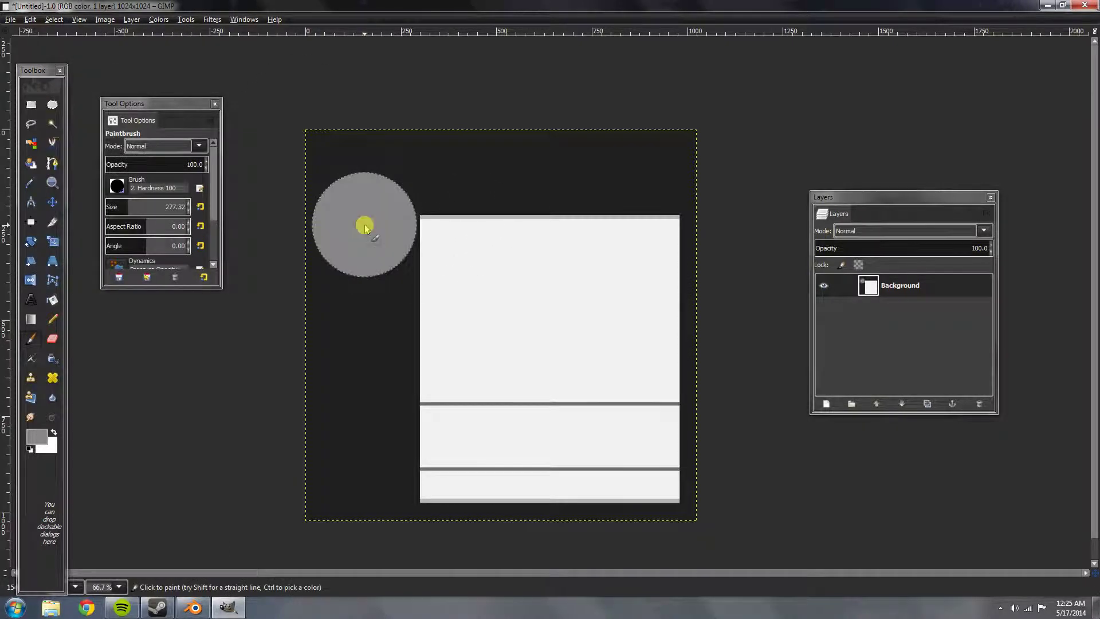
pyautogui.click(364, 371)
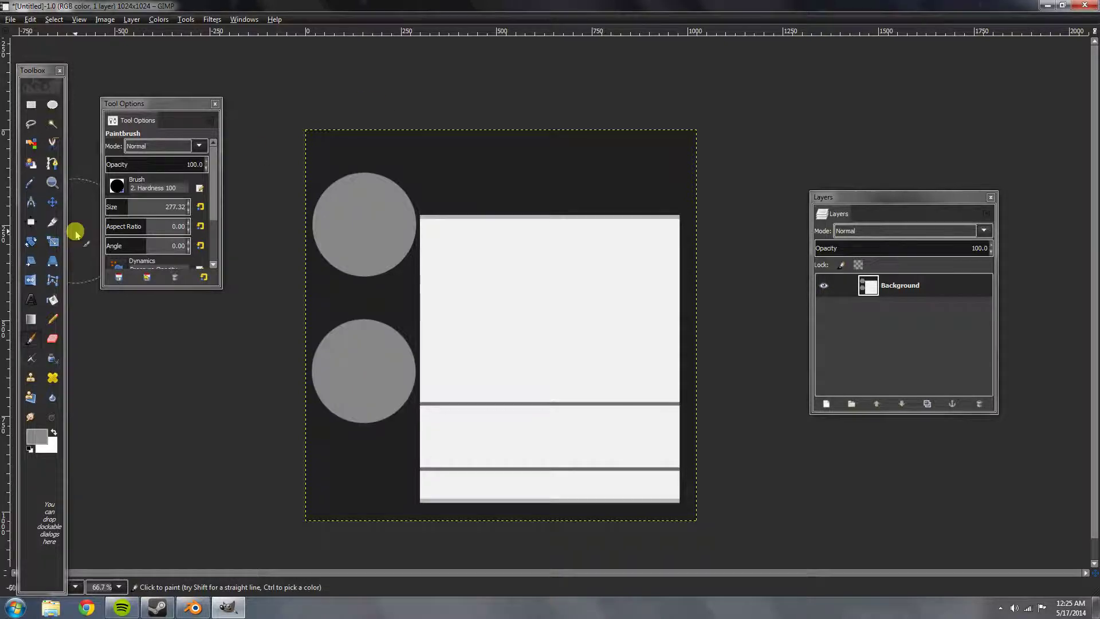
# Step: Switch the paintbrush to the softer 2. Hardness 050 brush
pyautogui.click(117, 185)
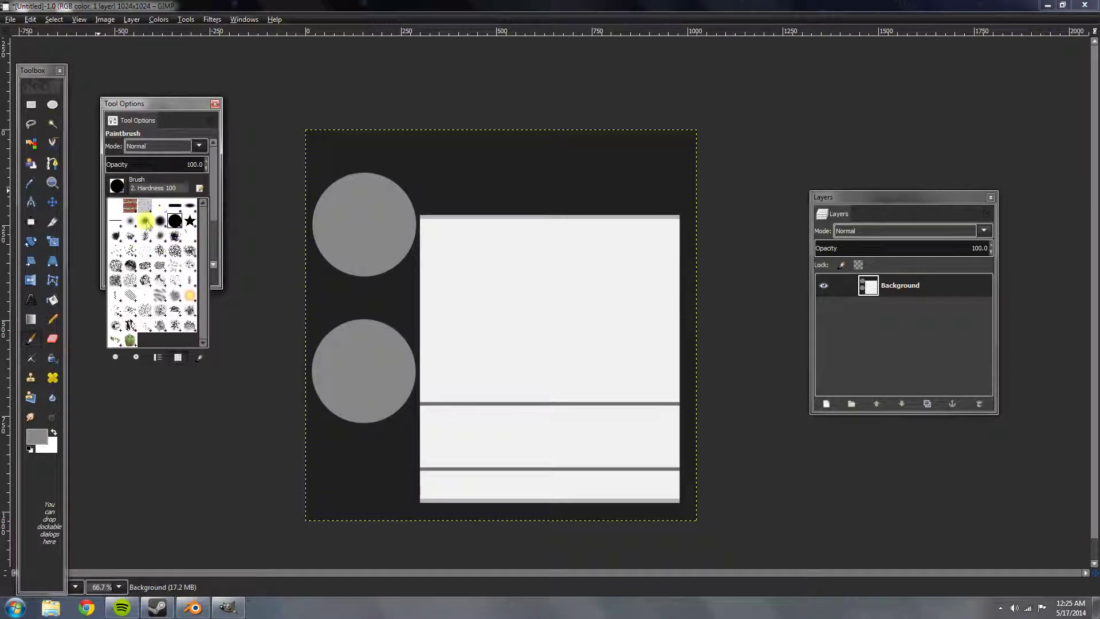
pyautogui.click(146, 223)
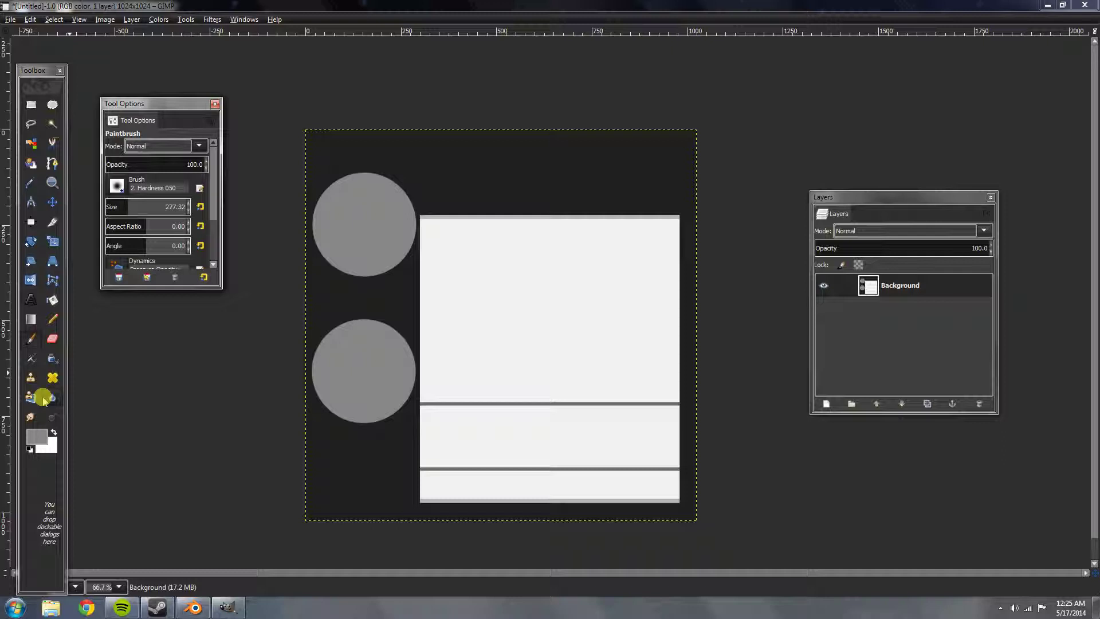
pyautogui.click(37, 437)
# Step: Set the foreground to light grey cfcfcf and dab soft highlights into both circle centres
pyautogui.moveTo(130, 203); pyautogui.dragTo(129, 205)
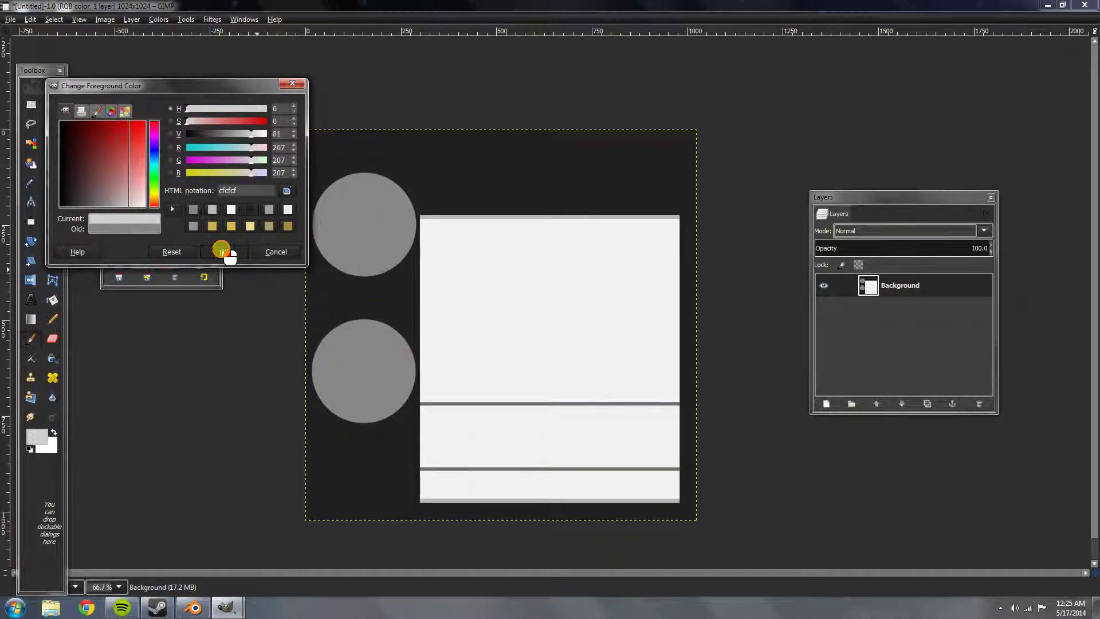
pyautogui.click(222, 251)
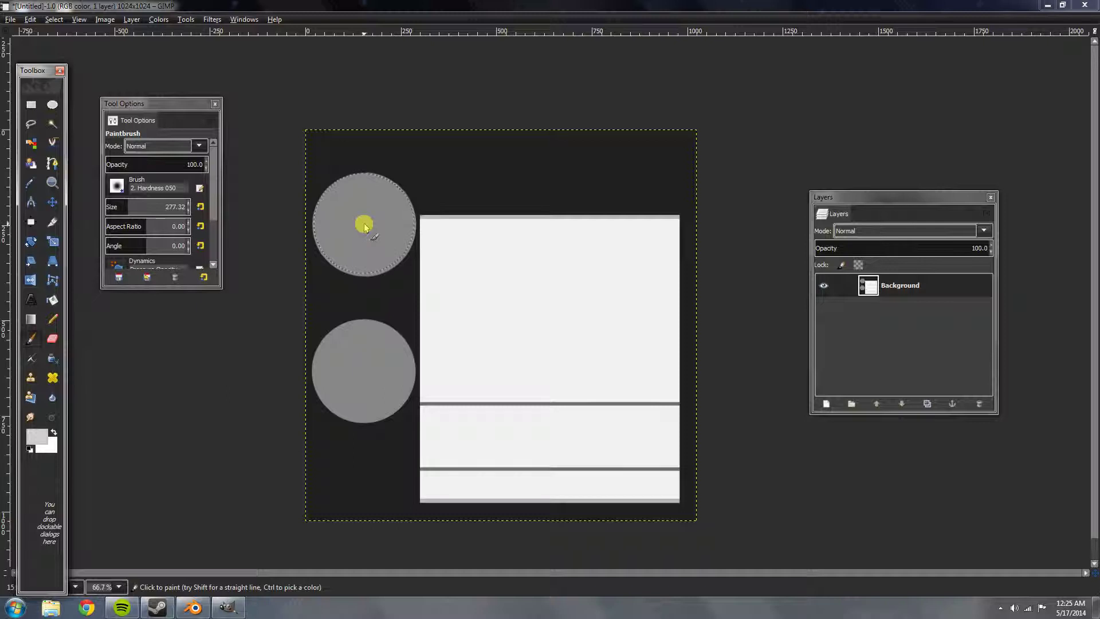
pyautogui.click(365, 227)
pyautogui.click(364, 226)
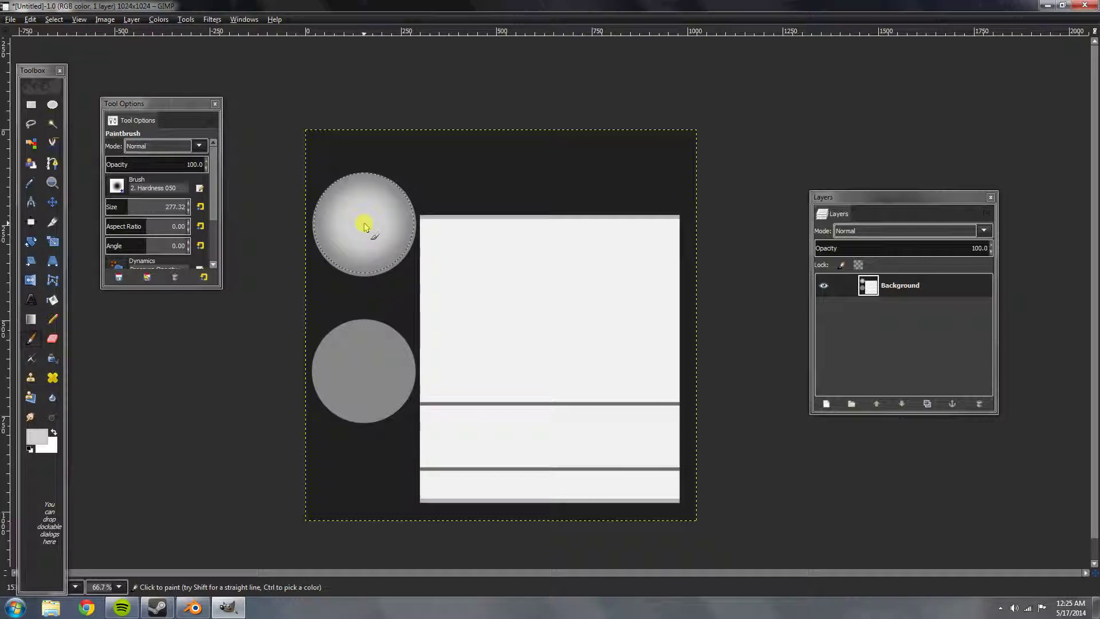
pyautogui.click(363, 373)
pyautogui.click(364, 373)
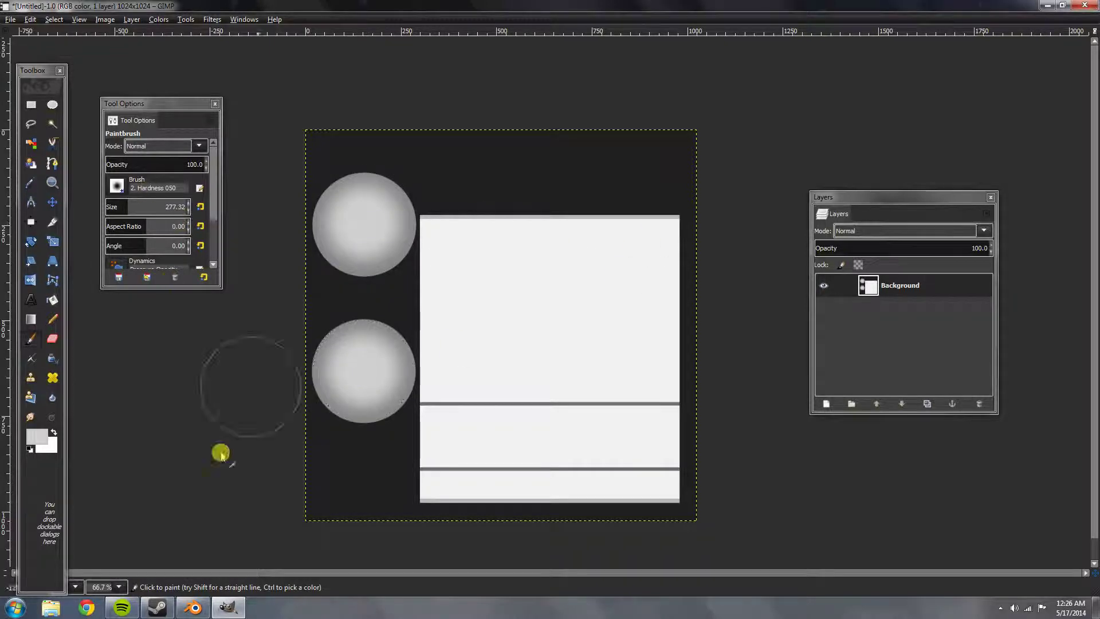
pyautogui.click(37, 437)
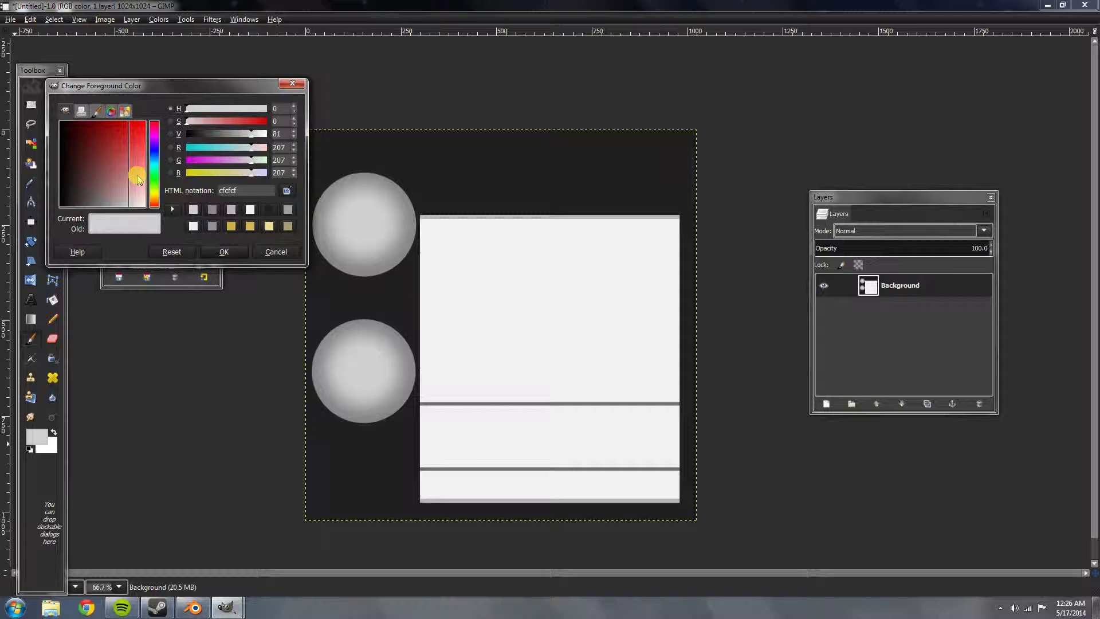
# Step: Set the foreground to mid grey 9a9a9a and lower the paintbrush opacity to about 9.9
pyautogui.click(112, 208)
pyautogui.moveTo(120, 218); pyautogui.dragTo(113, 216)
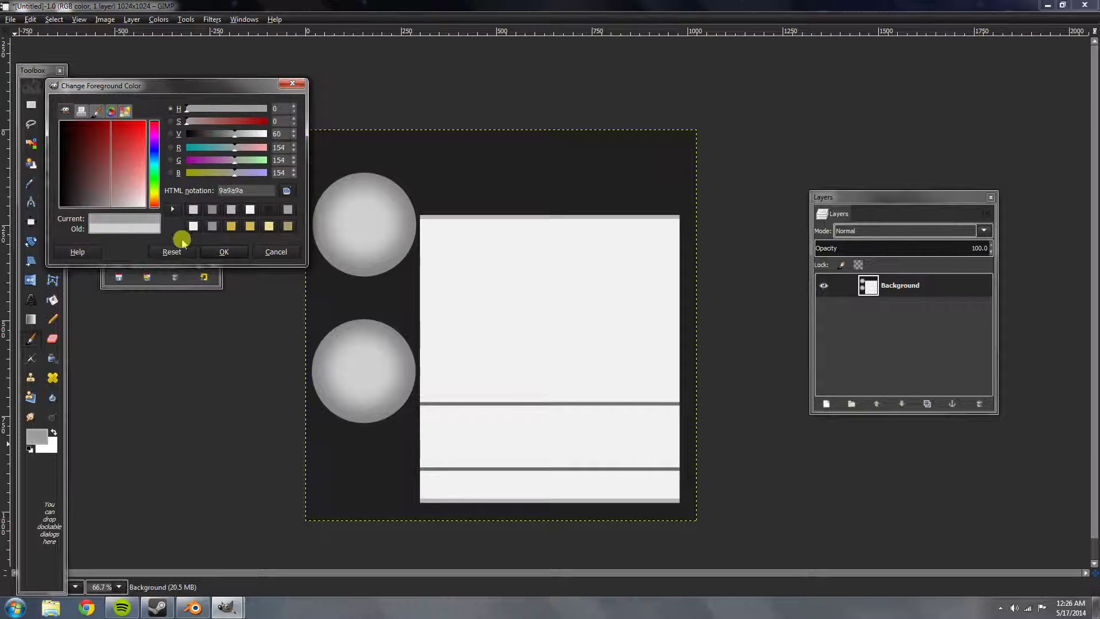
pyautogui.click(210, 252)
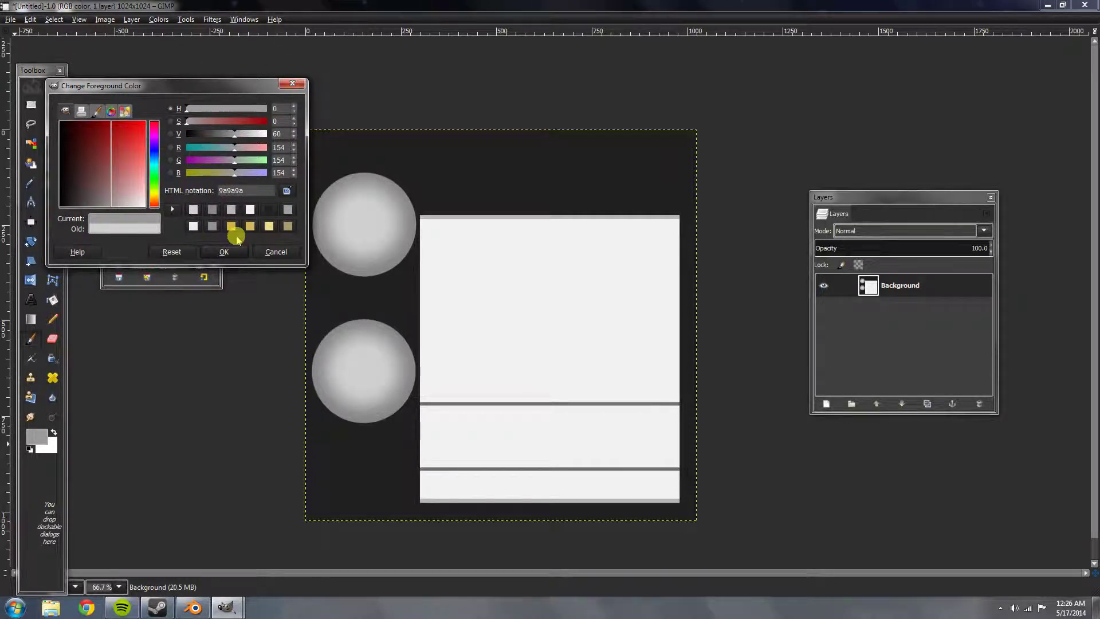
pyautogui.moveTo(238, 93); pyautogui.dragTo(282, 121)
pyautogui.click(249, 273)
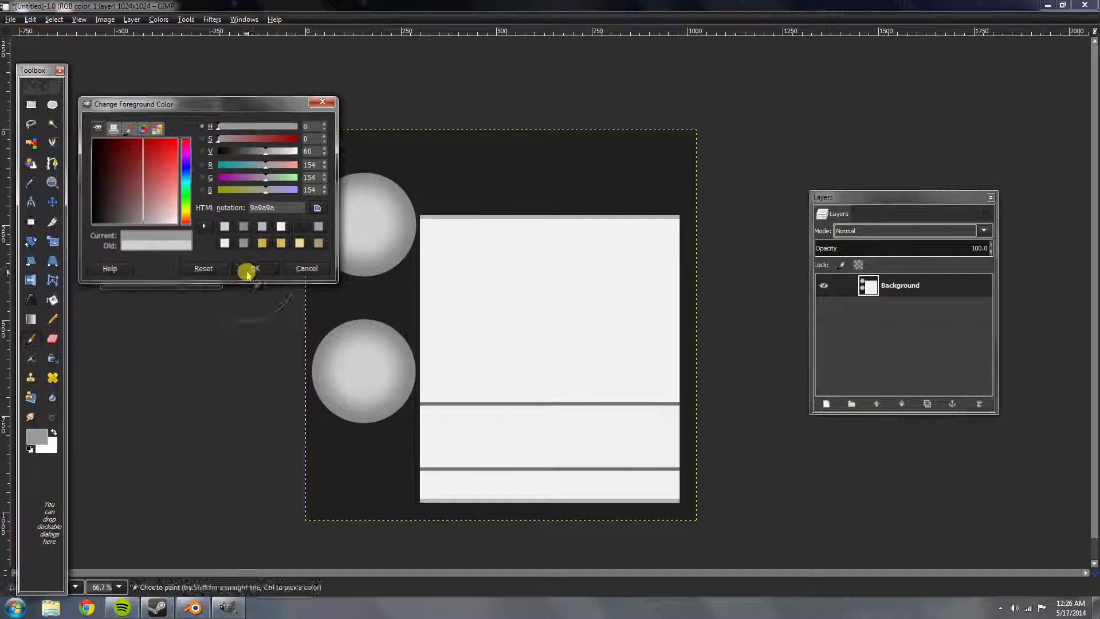
pyautogui.moveTo(148, 165)
pyautogui.mouseDown()
pyautogui.moveTo(127, 163)
pyautogui.moveTo(136, 165)
pyautogui.mouseUp()
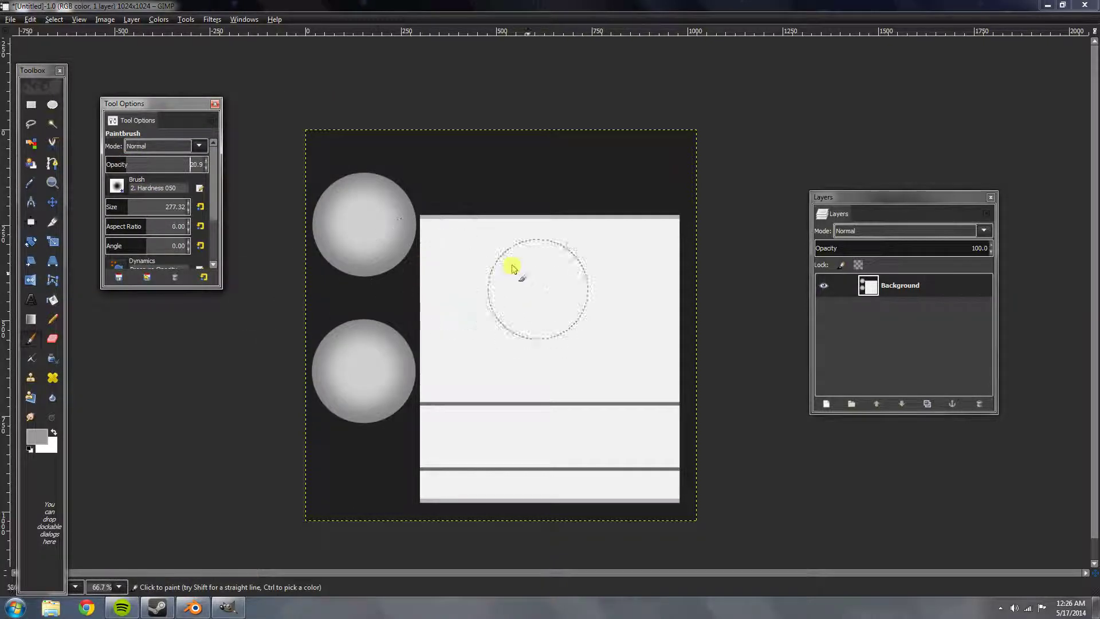
# Step: Paint faint grey streaks over the white panel at sizes 171 and 419, undoing stray strokes
pyautogui.moveTo(491, 275); pyautogui.dragTo(494, 348)
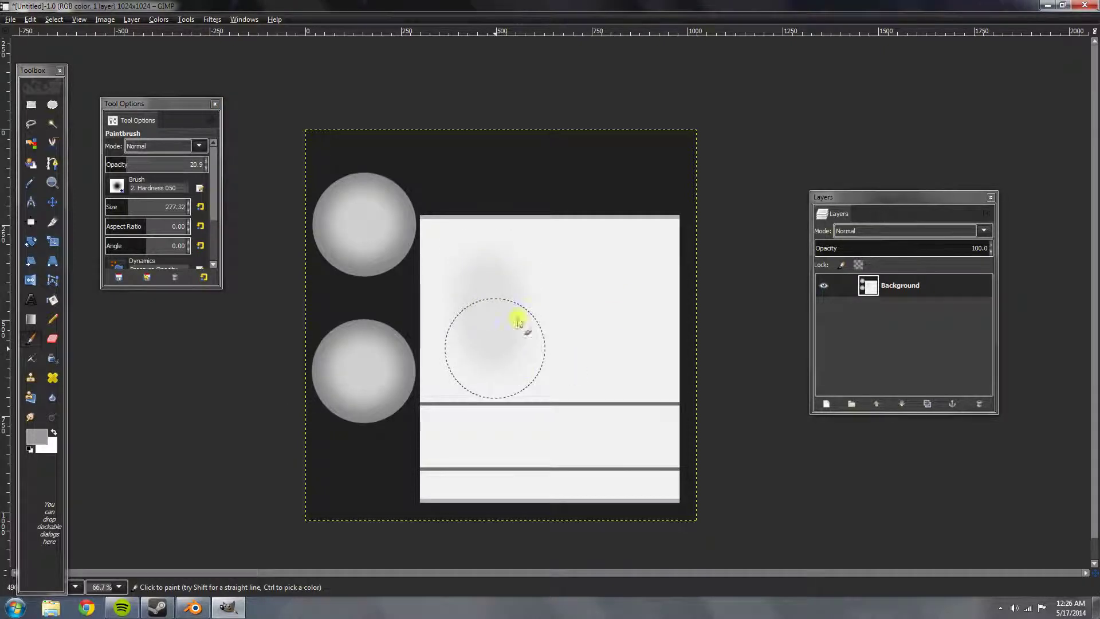
pyautogui.hotkey('ctrl', 'z')
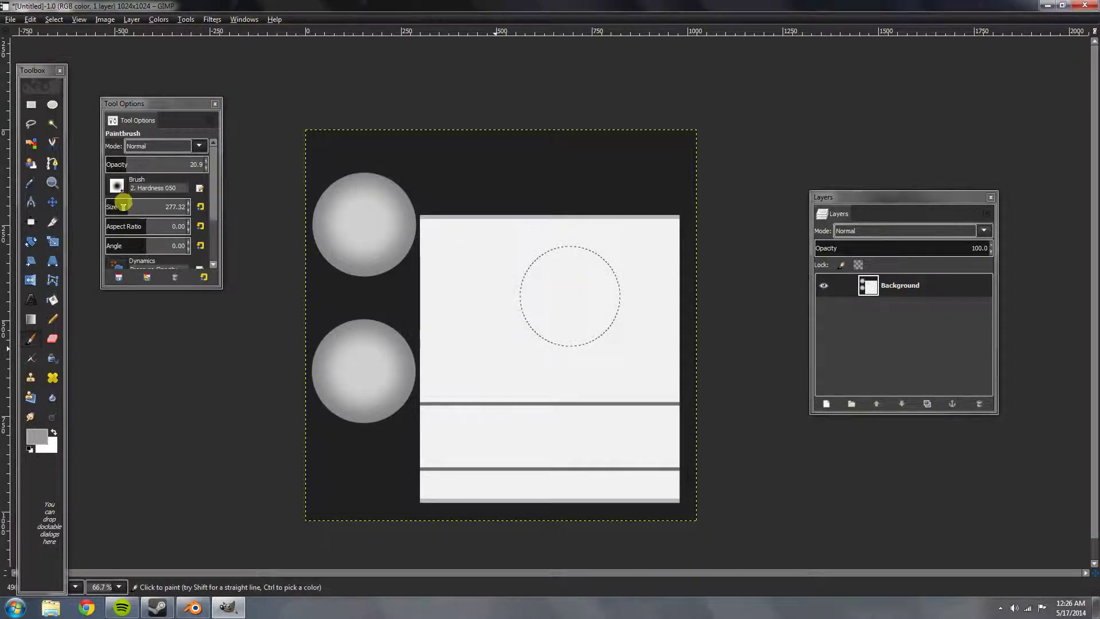
pyautogui.moveTo(124, 206); pyautogui.dragTo(127, 211)
pyautogui.moveTo(486, 255); pyautogui.dragTo(515, 375)
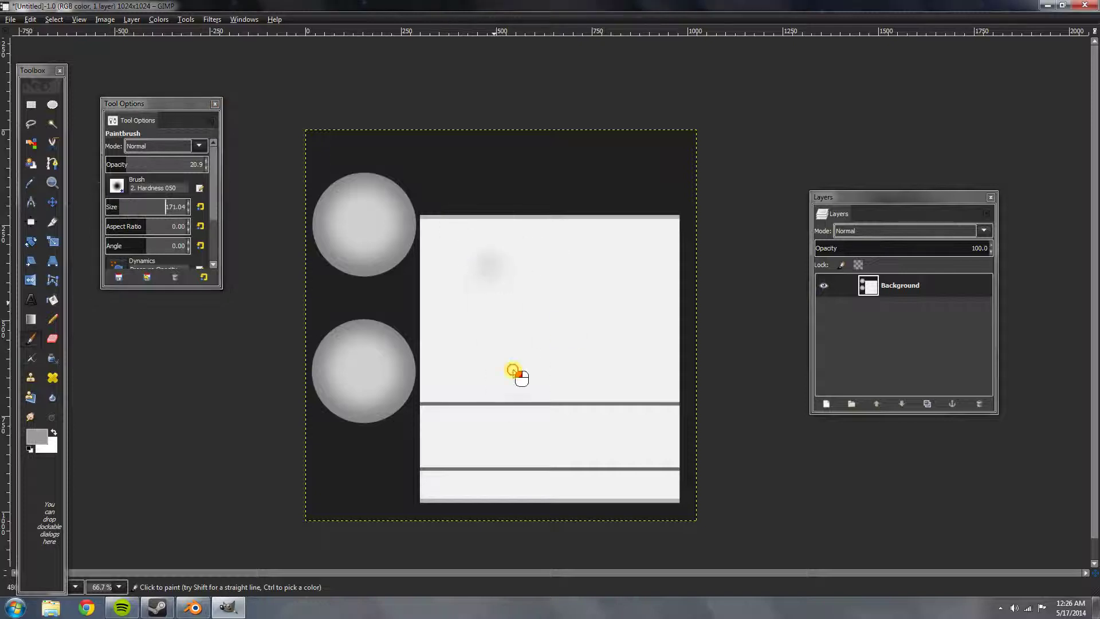
pyautogui.moveTo(609, 295); pyautogui.dragTo(604, 414)
pyautogui.moveTo(484, 477)
pyautogui.mouseDown()
pyautogui.moveTo(526, 319)
pyautogui.moveTo(564, 314)
pyautogui.mouseUp()
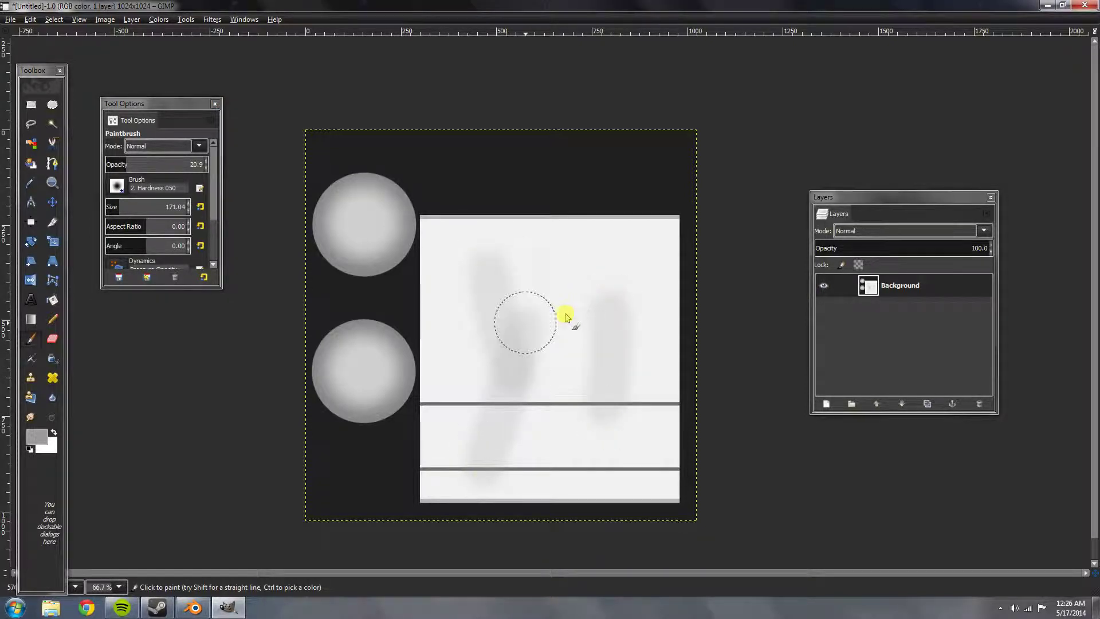
pyautogui.hotkey('ctrl', 'z')
pyautogui.hotkey('ctrl', 'z')
pyautogui.hotkey('ctrl', 'z')
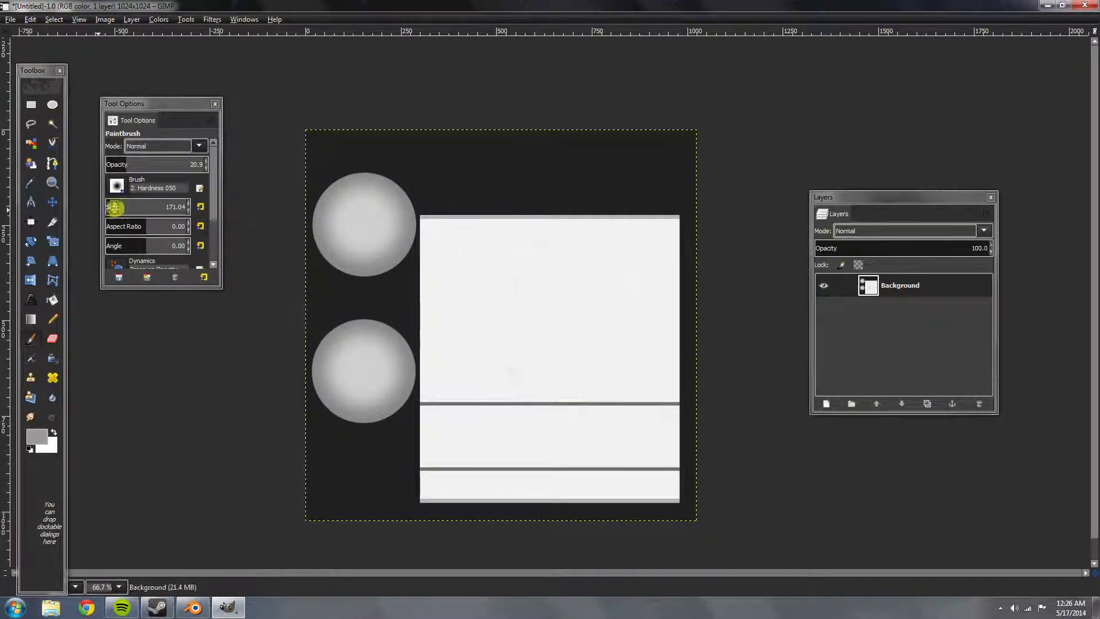
pyautogui.moveTo(129, 205); pyautogui.dragTo(147, 211)
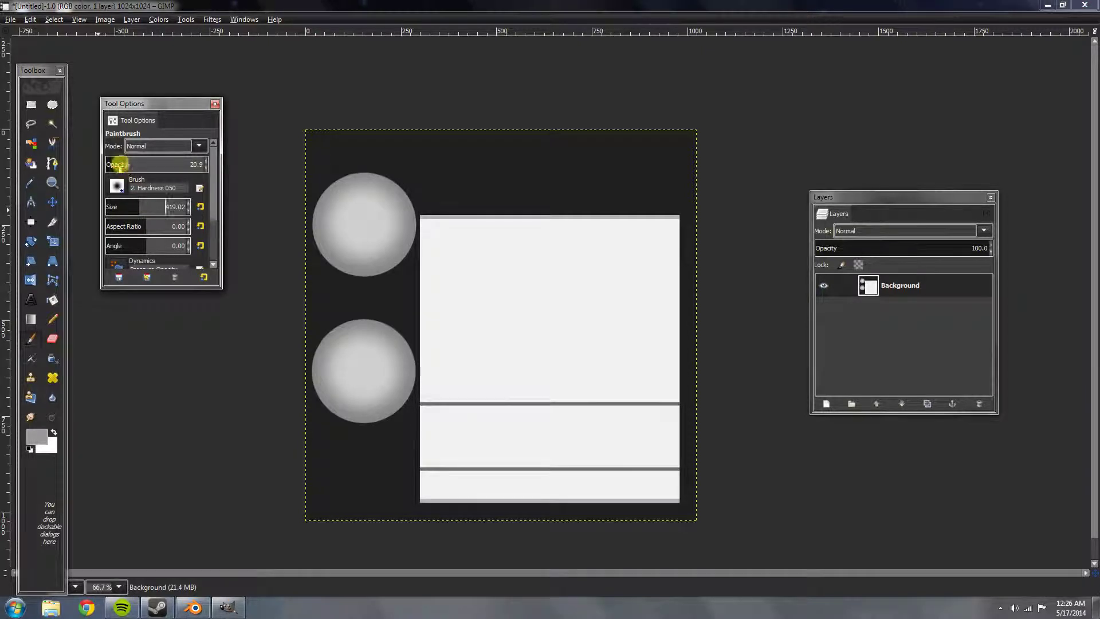
pyautogui.moveTo(595, 321)
pyautogui.mouseDown()
pyautogui.moveTo(552, 290)
pyautogui.moveTo(528, 290)
pyautogui.moveTo(544, 422)
pyautogui.moveTo(664, 352)
pyautogui.moveTo(562, 435)
pyautogui.moveTo(580, 328)
pyautogui.moveTo(508, 322)
pyautogui.moveTo(471, 337)
pyautogui.moveTo(520, 506)
pyautogui.moveTo(469, 248)
pyautogui.moveTo(623, 332)
pyautogui.moveTo(569, 246)
pyautogui.moveTo(466, 294)
pyautogui.moveTo(670, 310)
pyautogui.moveTo(563, 496)
pyautogui.moveTo(530, 454)
pyautogui.moveTo(363, 358)
pyautogui.moveTo(412, 214)
pyautogui.moveTo(373, 170)
pyautogui.moveTo(922, 601)
pyautogui.mouseUp()
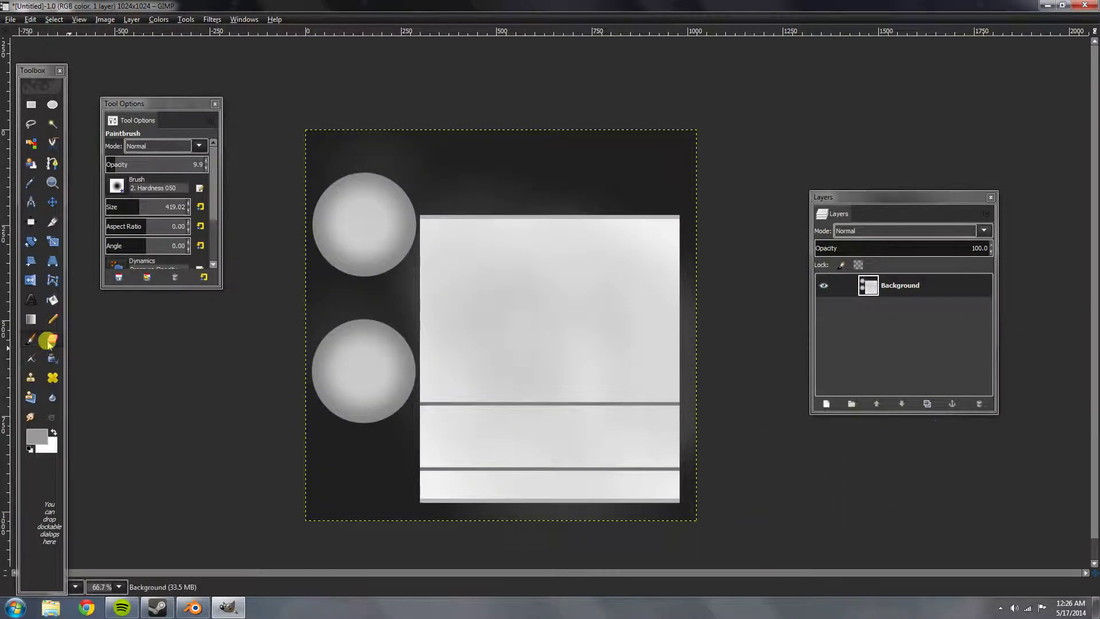
# Step: Draw a text box on the white panel, then discard it empty
pyautogui.click(31, 299)
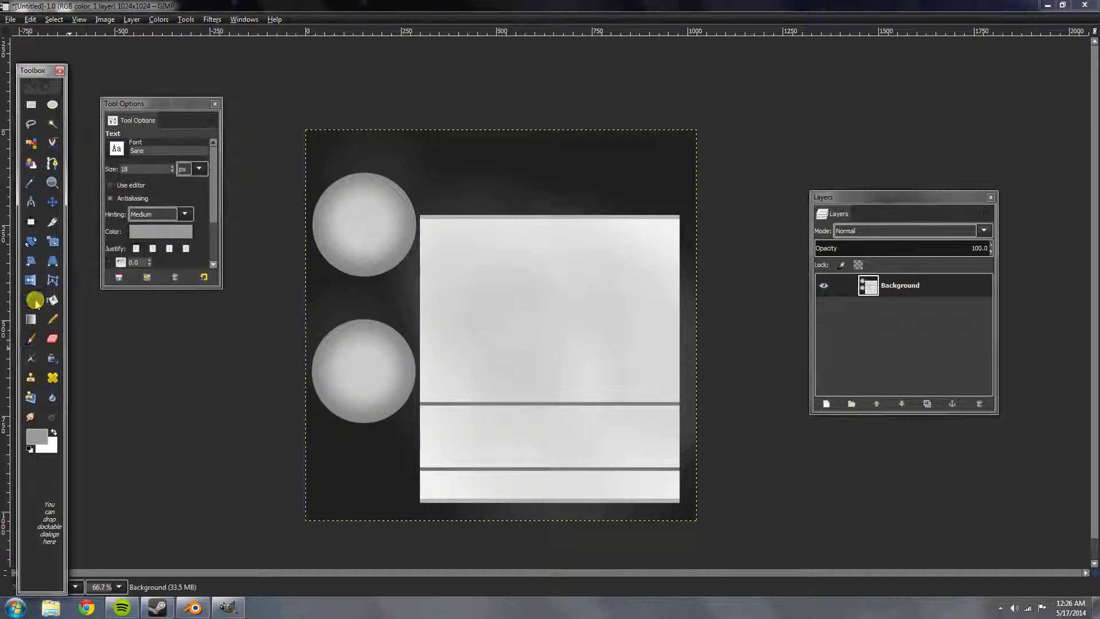
pyautogui.moveTo(437, 242); pyautogui.dragTo(586, 267)
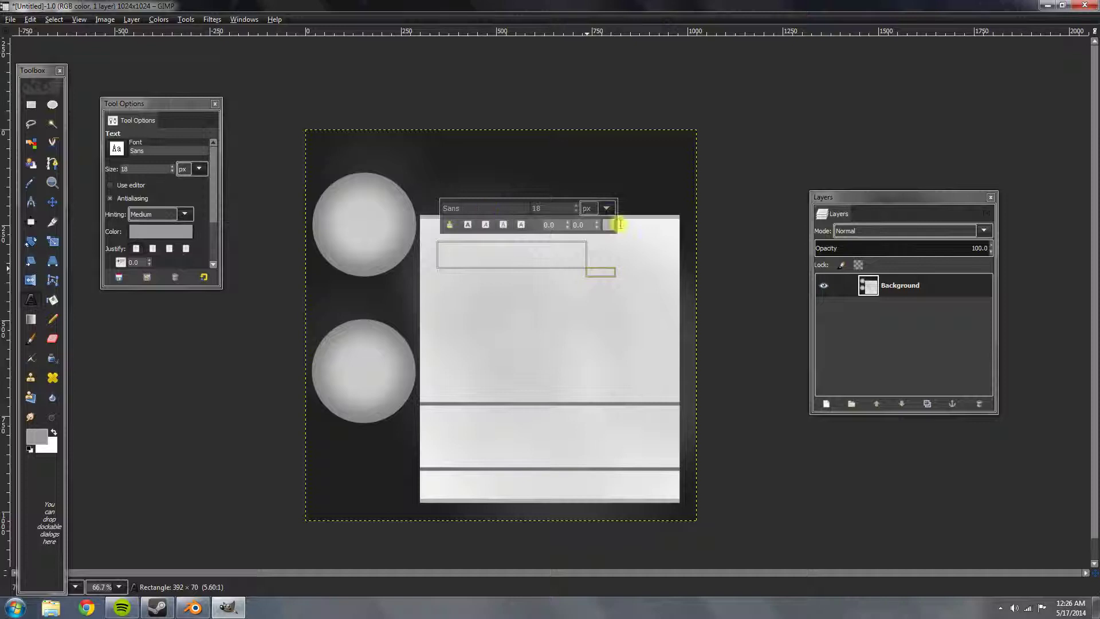
pyautogui.click(758, 179)
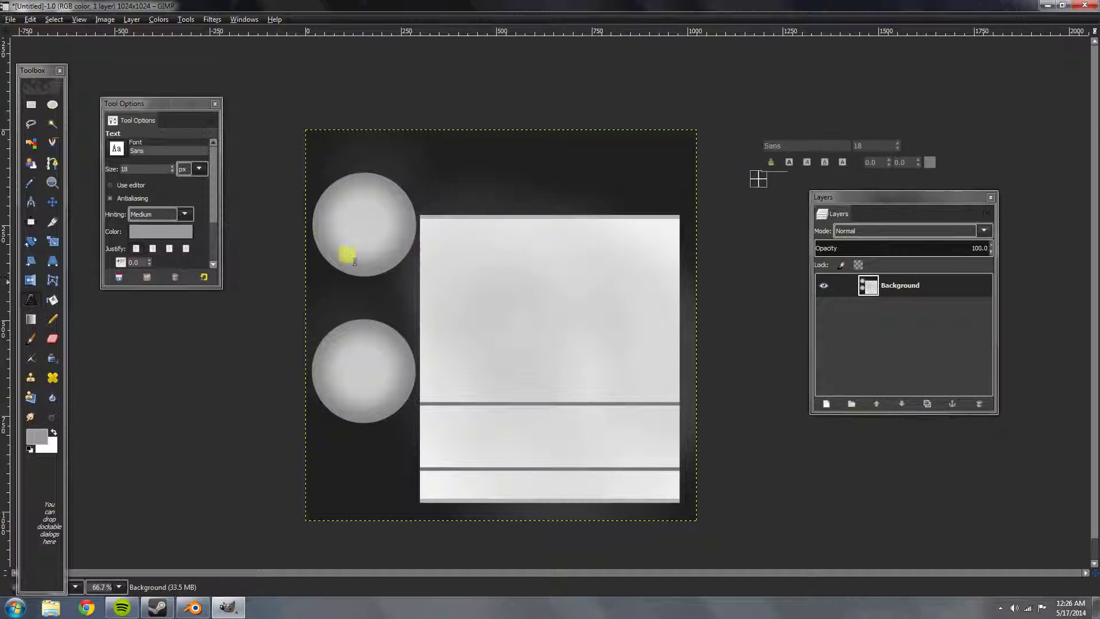
# Step: Export the image as ModelTexture.png to the Desktop with default PNG options
pyautogui.click(13, 20)
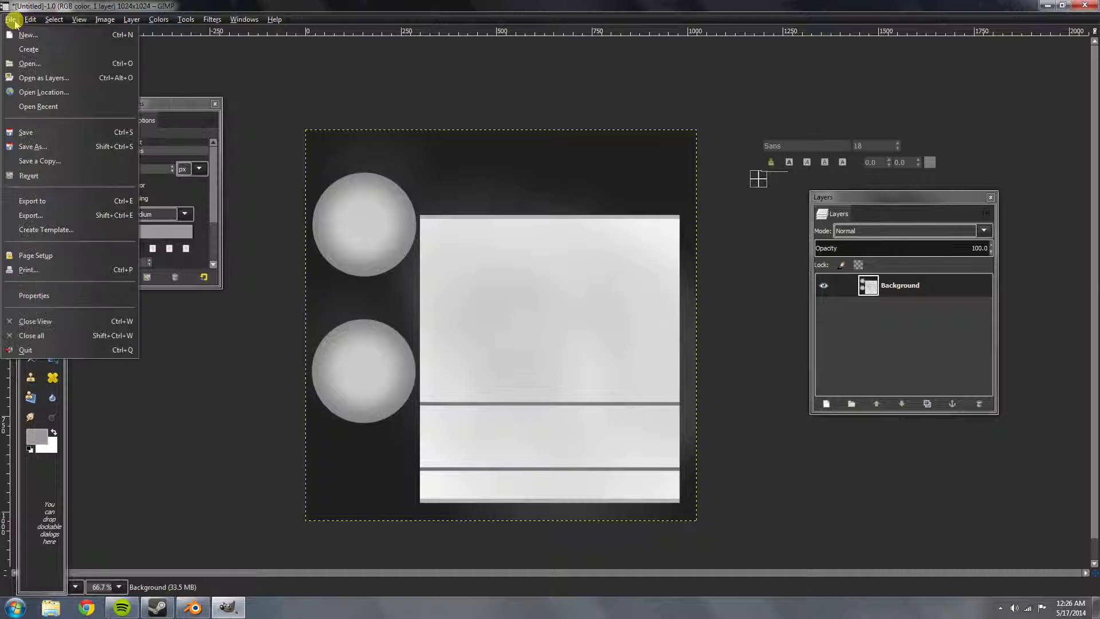
pyautogui.click(34, 216)
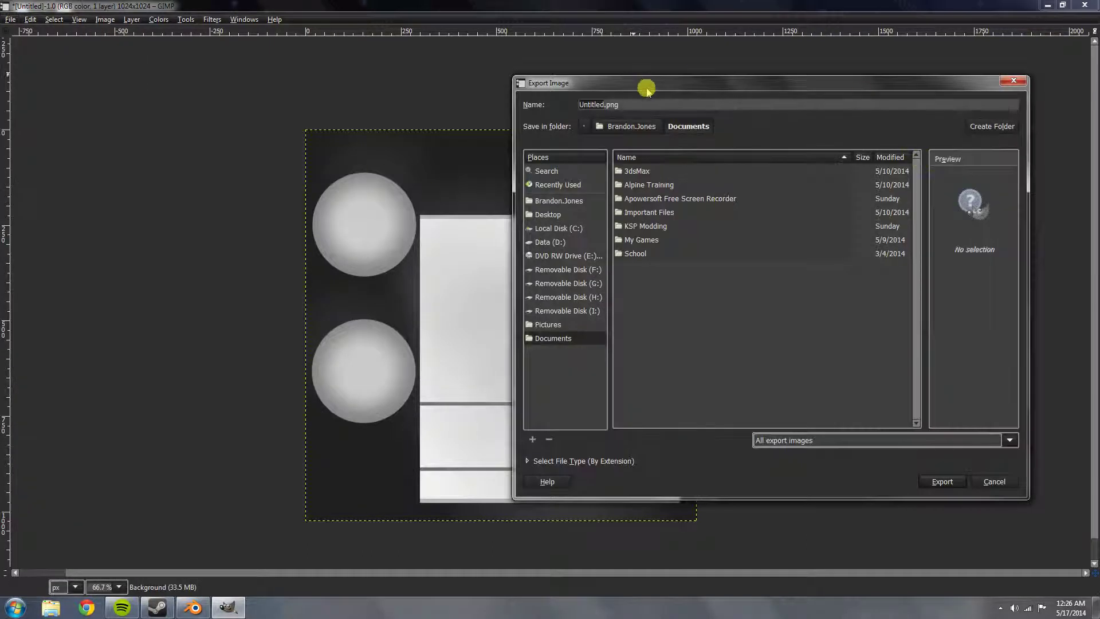
pyautogui.moveTo(638, 82); pyautogui.dragTo(468, 102)
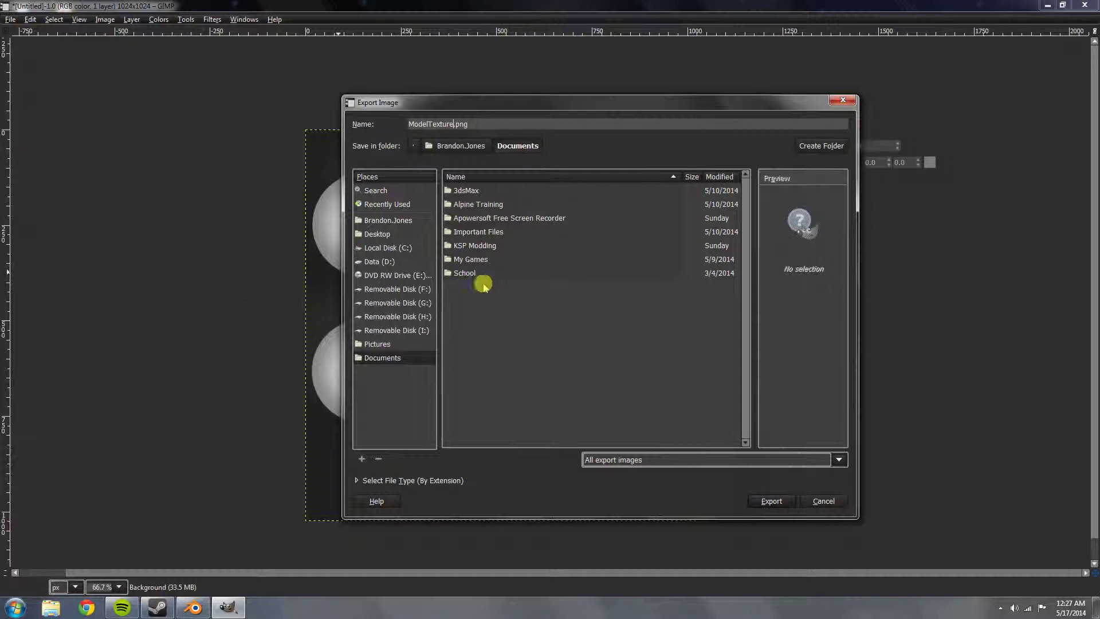
pyautogui.click(500, 303)
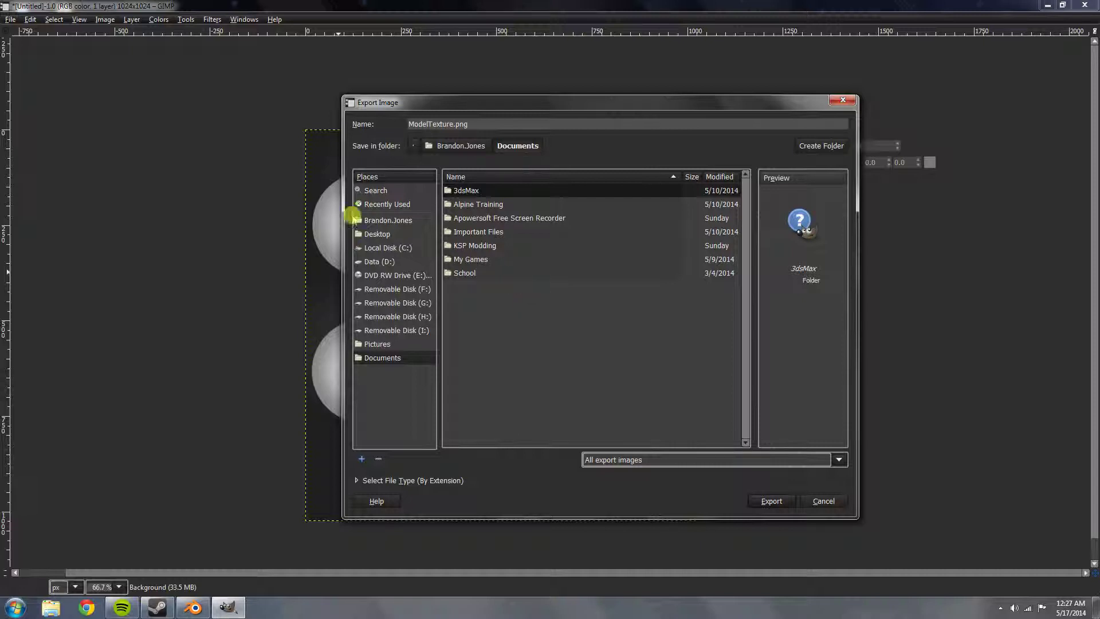
pyautogui.click(366, 235)
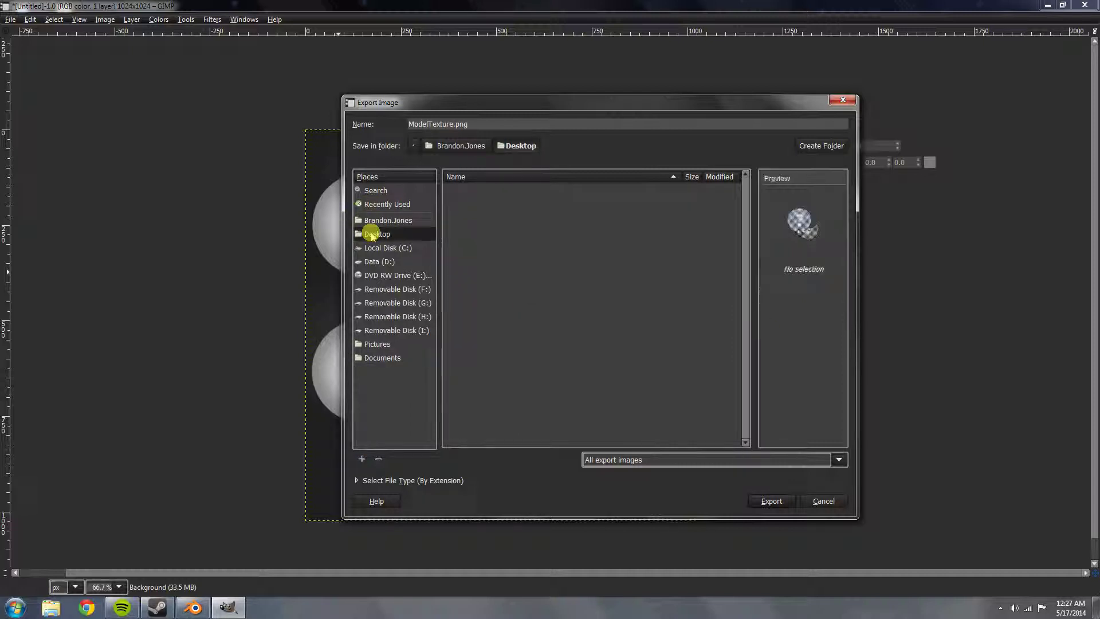
pyautogui.click(769, 502)
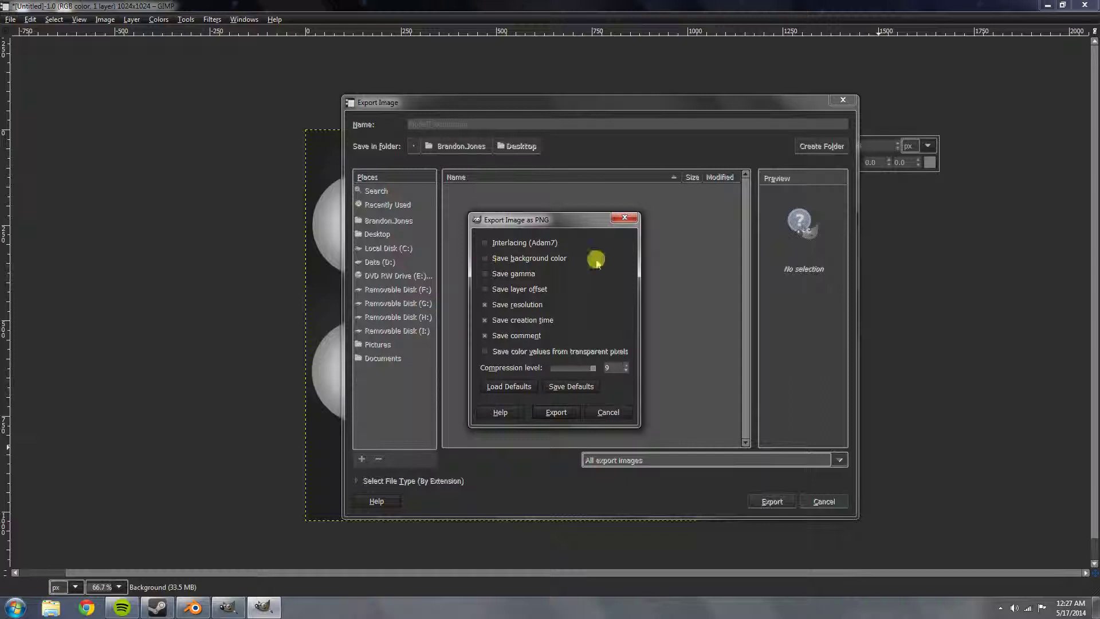
pyautogui.click(555, 412)
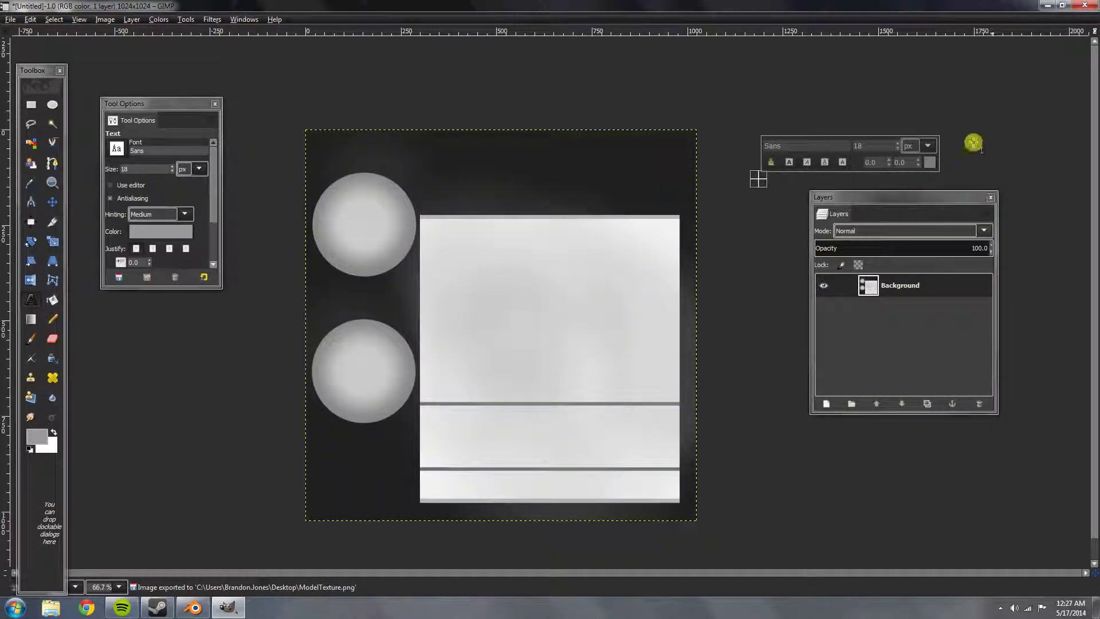
# Step: Close the image without saving changes and quit GIMP
pyautogui.click(1084, 5)
pyautogui.click(562, 373)
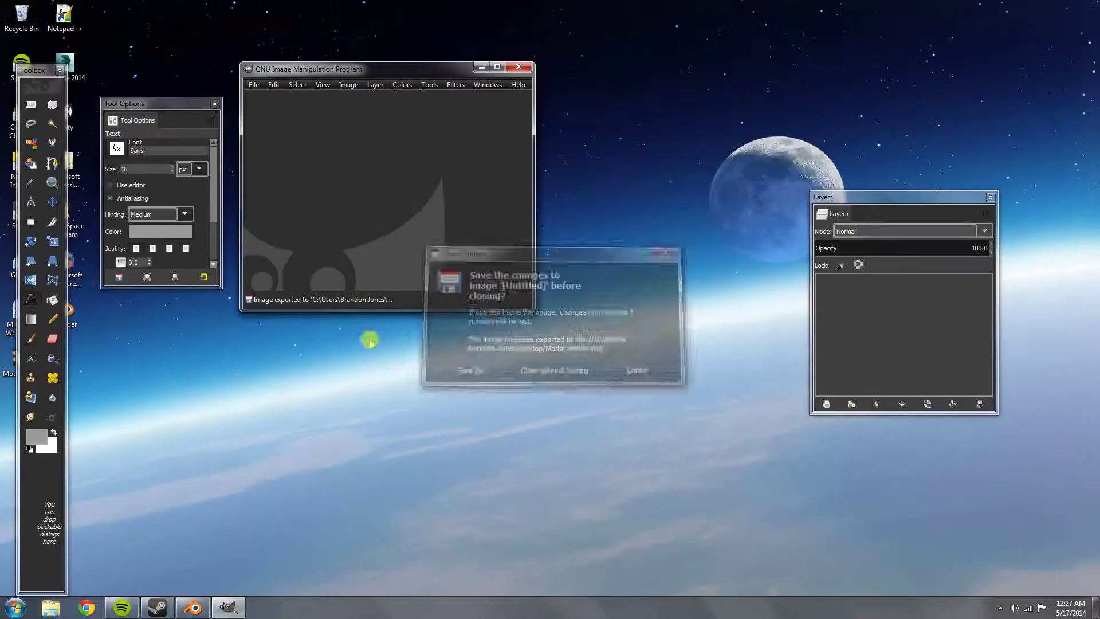
pyautogui.click(519, 67)
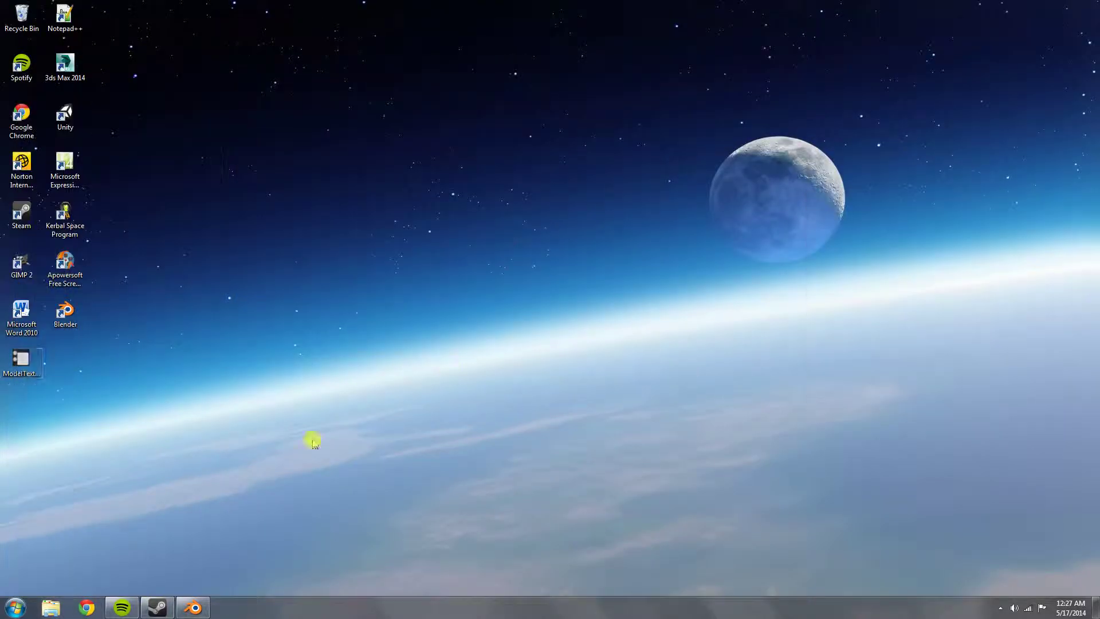
# Step: Open ModelTexture.png from the desktop in Photo Viewer to check it, then close it
pyautogui.click(17, 361)
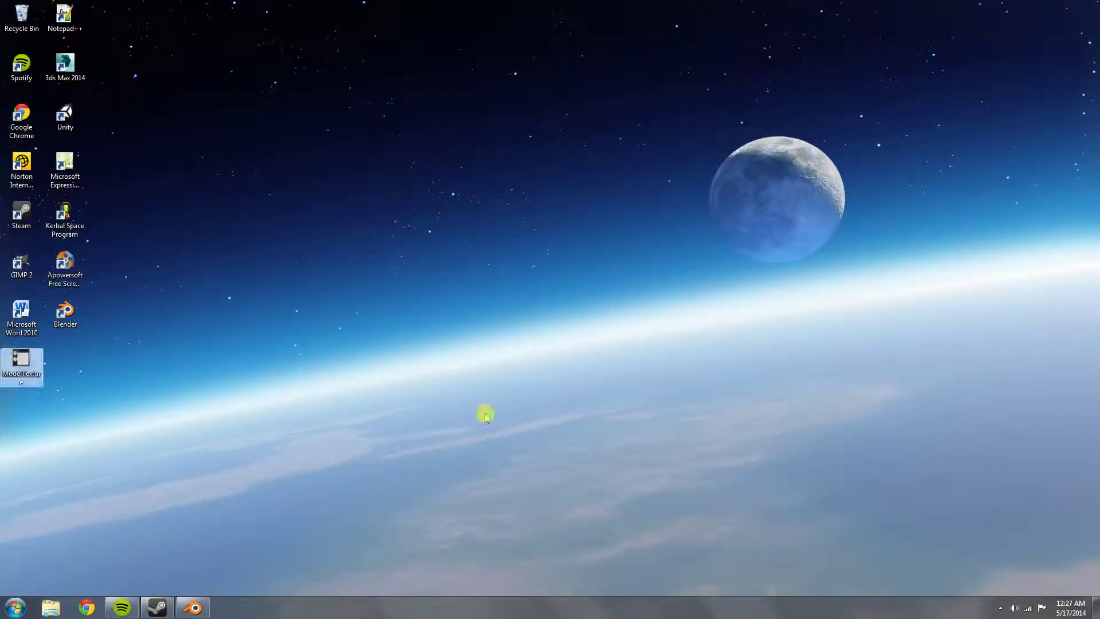
pyautogui.press('Return')
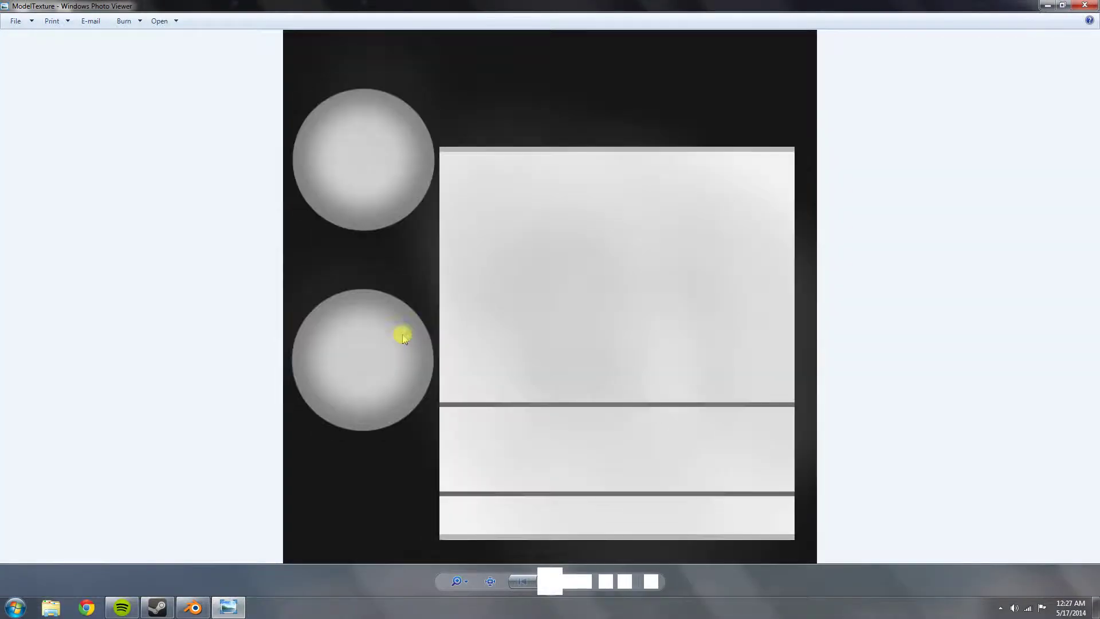
pyautogui.click(1085, 6)
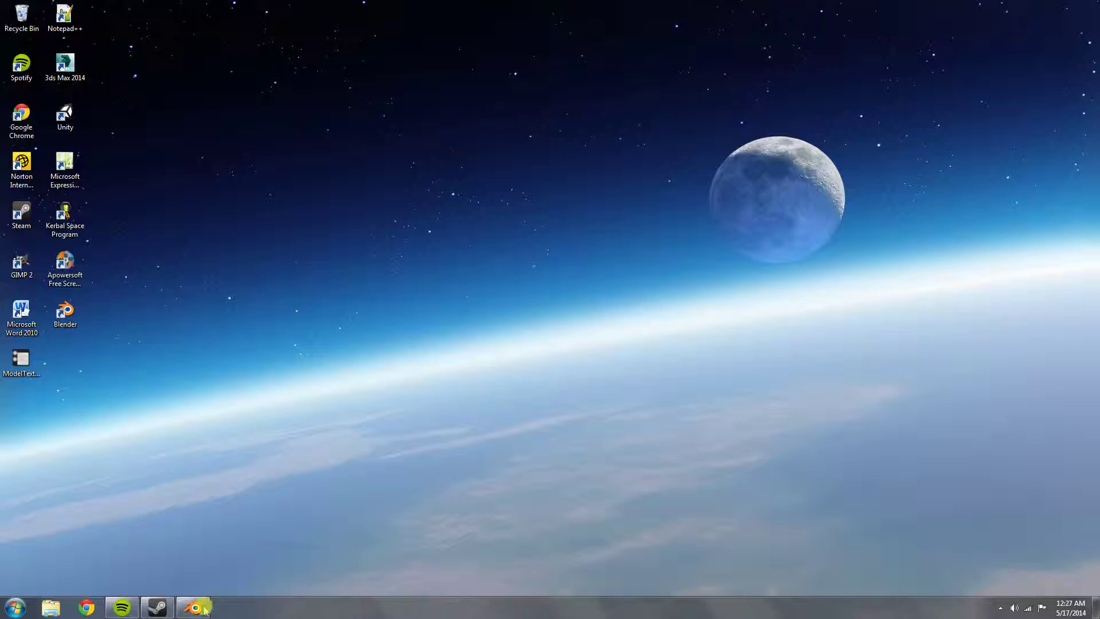
# Step: Back in Blender, open ModelTexture.png from the Desktop in the image editor and select the cylinder
pyautogui.click(205, 611)
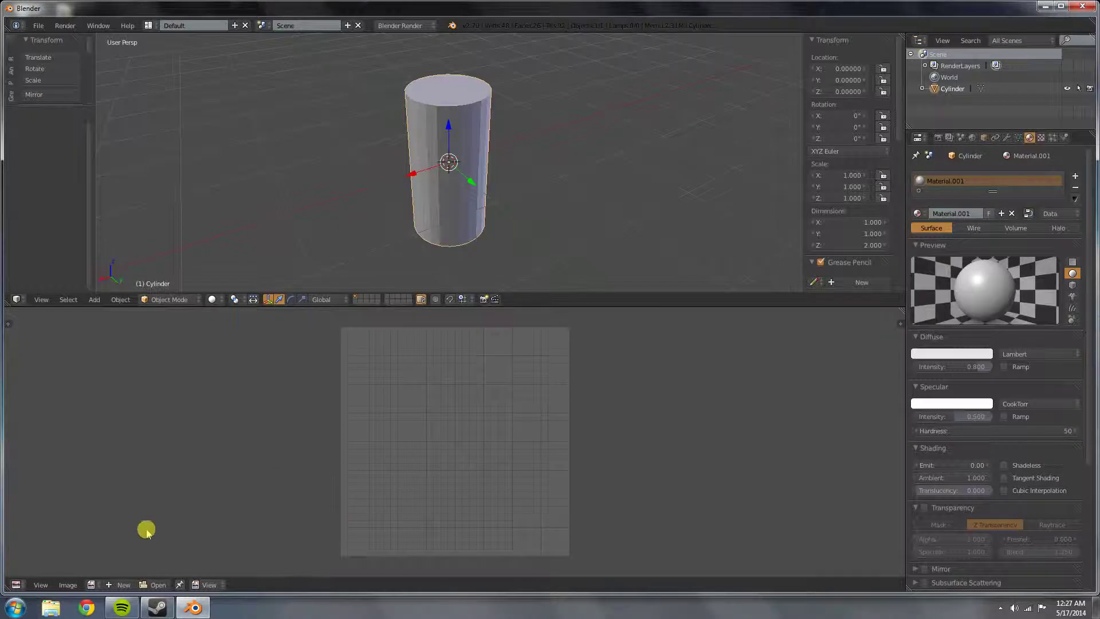
pyautogui.click(147, 584)
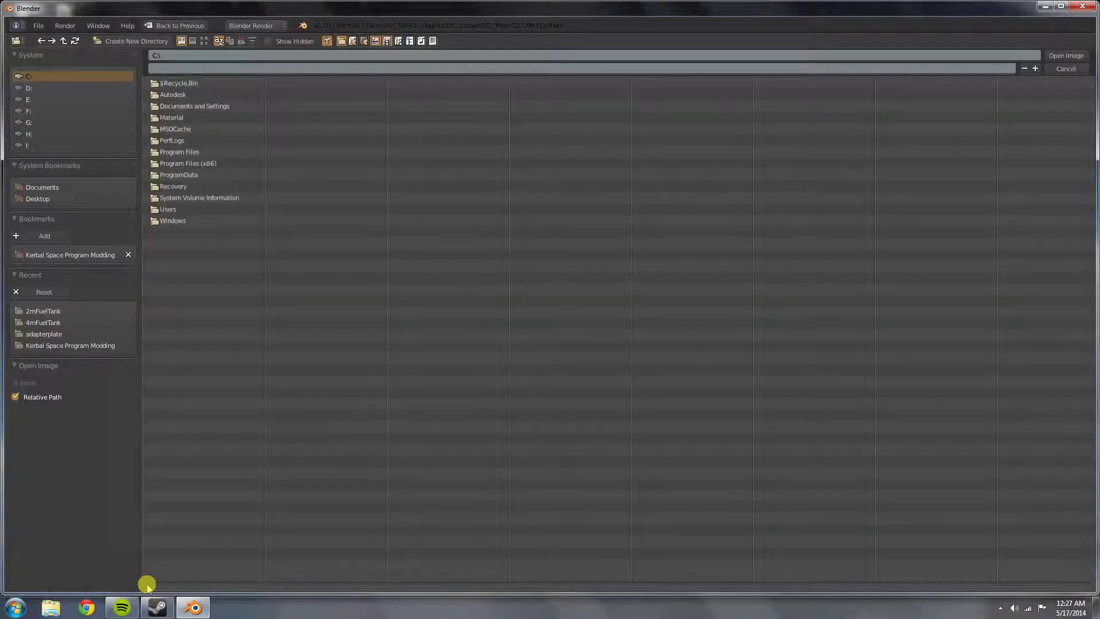
pyautogui.click(38, 199)
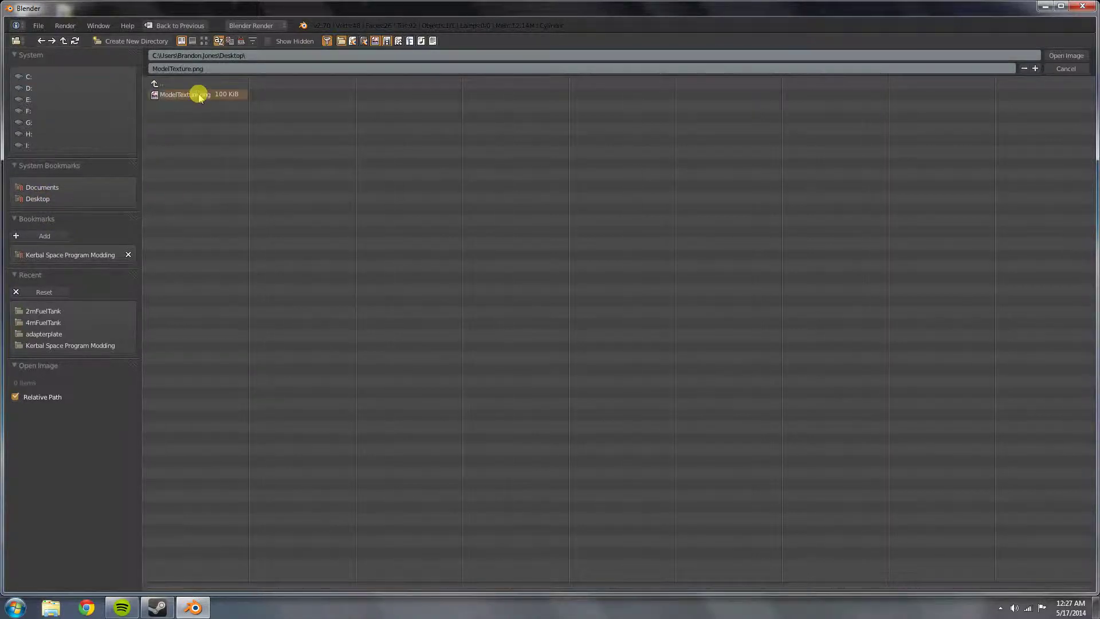
pyautogui.click(1066, 56)
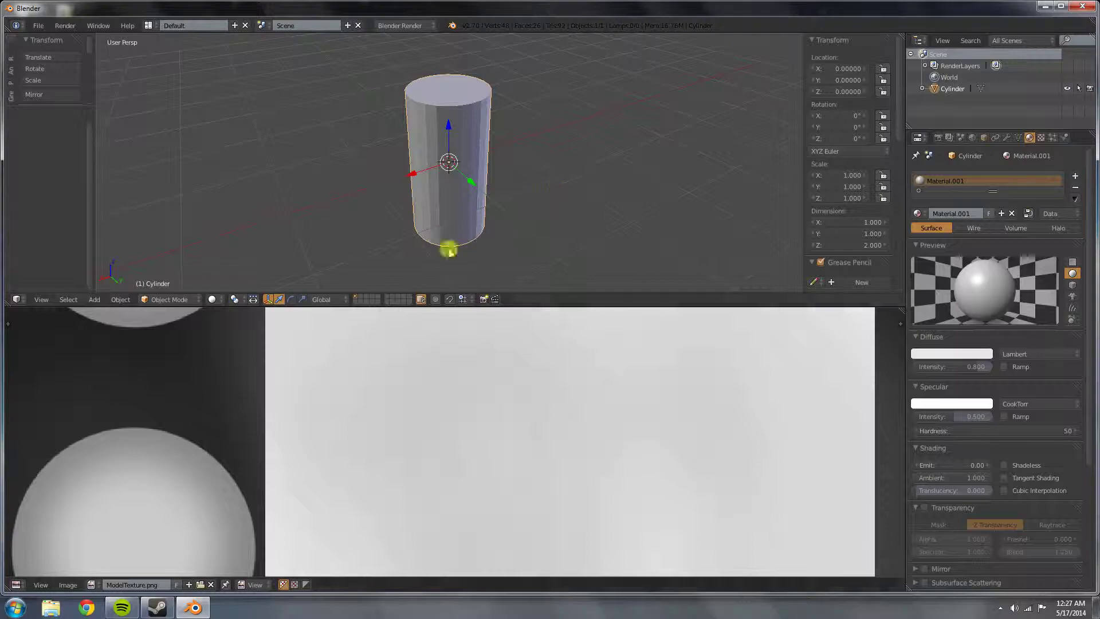
pyautogui.scroll(-5, 394, 433)
pyautogui.scroll(-2, 453, 427)
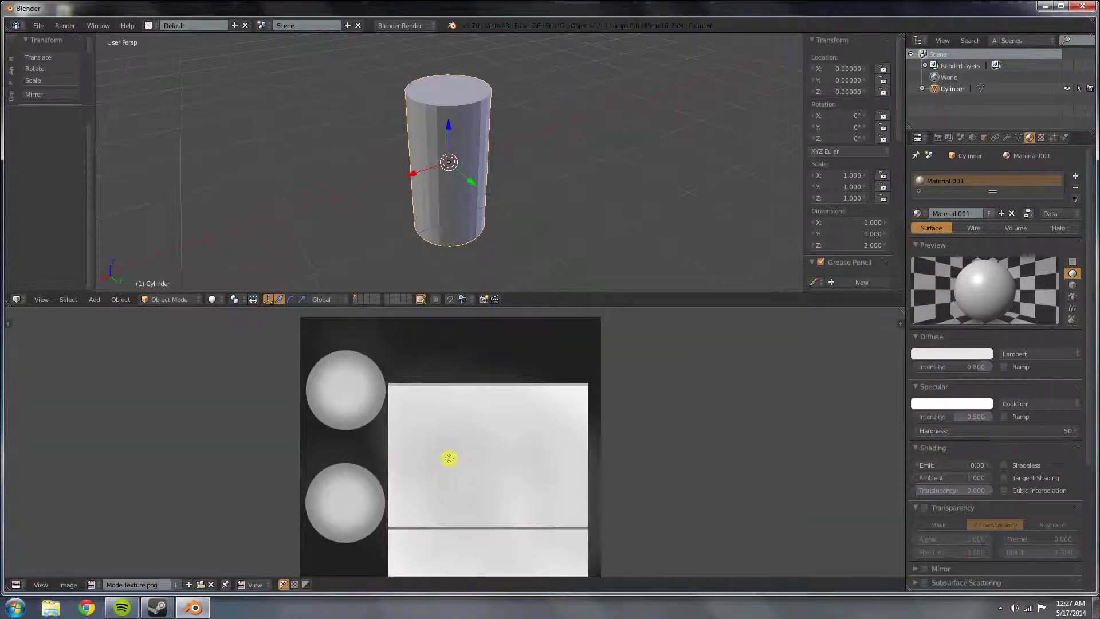
pyautogui.rightClick(462, 161)
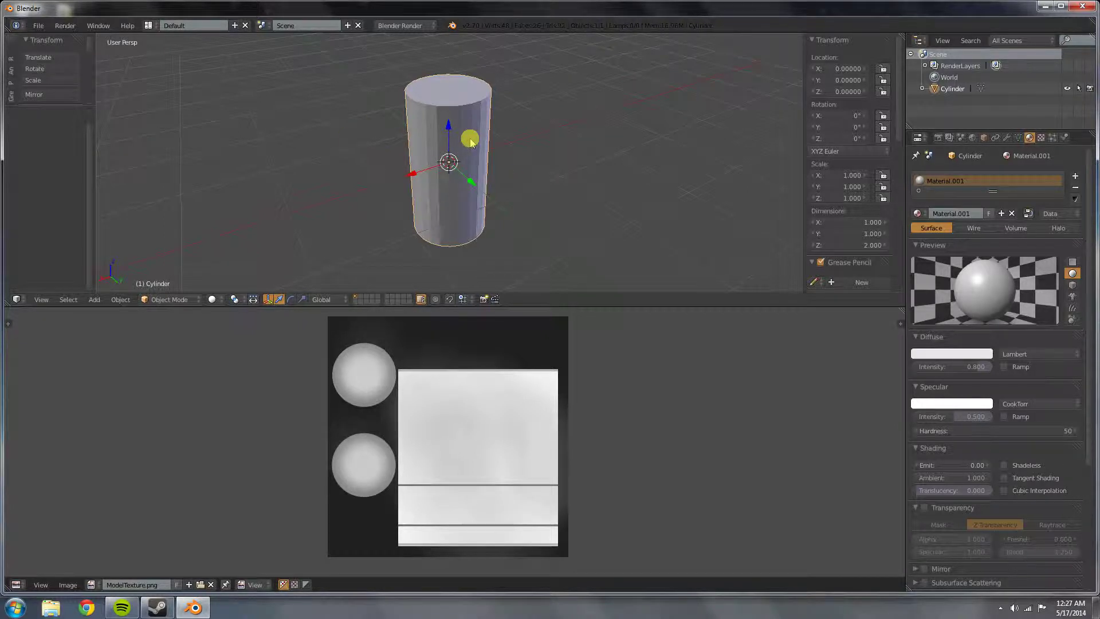
# Step: Unwrap the entire cylinder in Edit Mode using Cube Projection
pyautogui.press('Tab')
pyautogui.press('a')
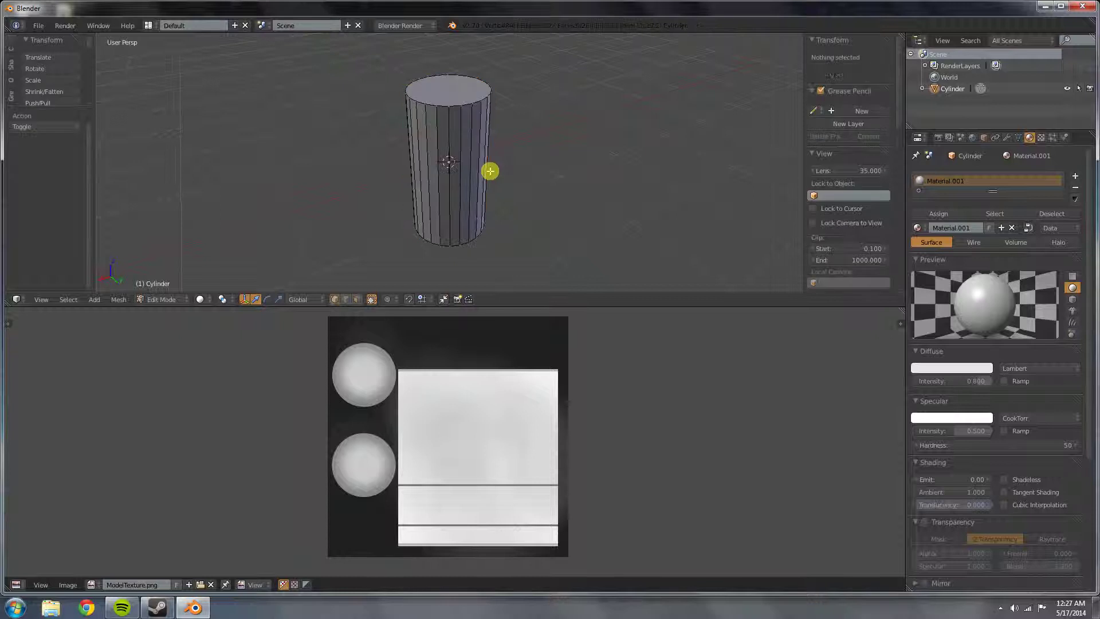
pyautogui.press('a')
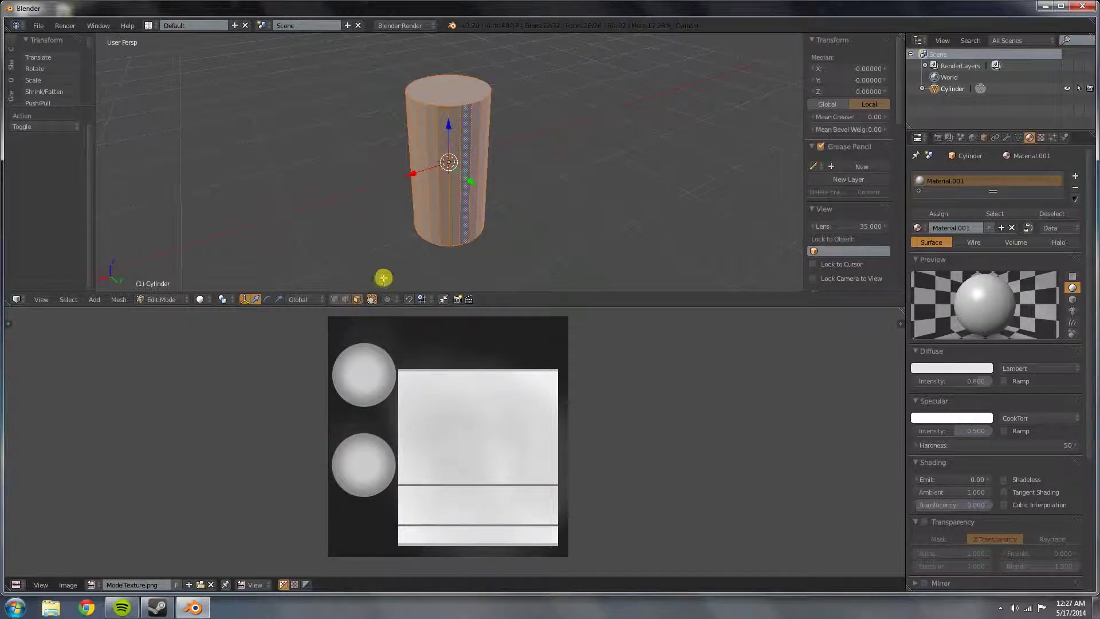
pyautogui.press('u')
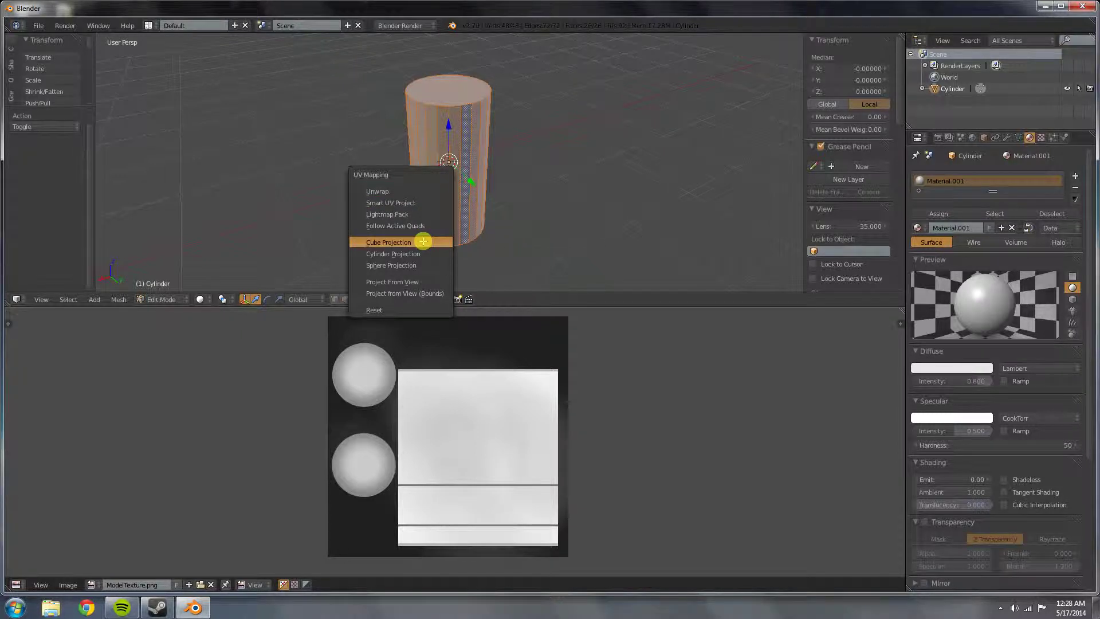
pyautogui.click(423, 241)
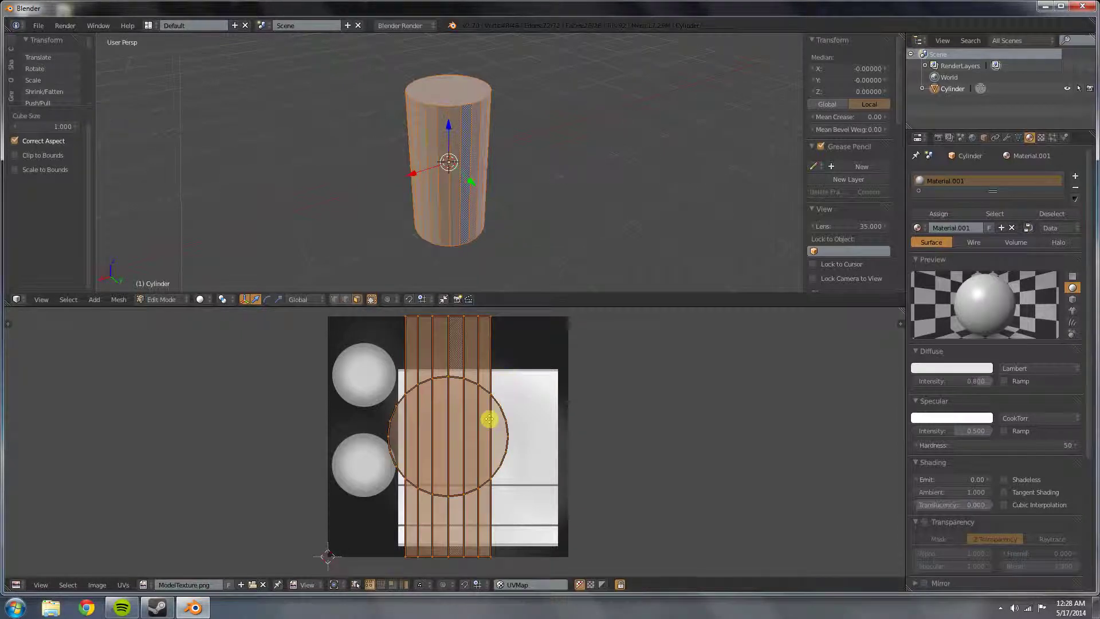
pyautogui.moveTo(489, 419); pyautogui.dragTo(476, 397, button='middle')
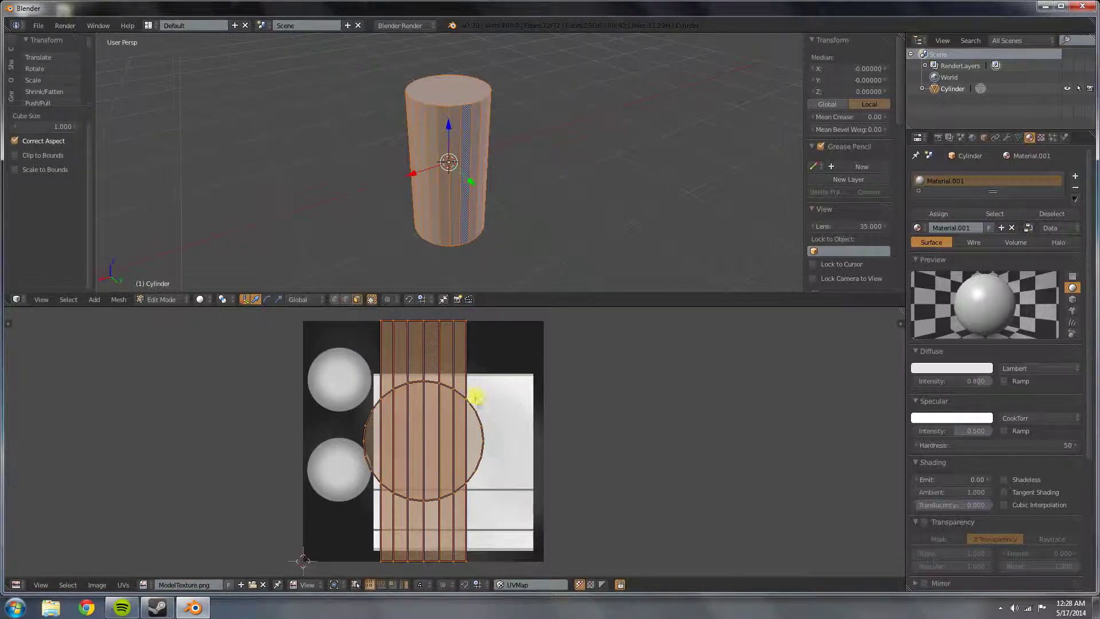
# Step: Switch to island selection and pick the side-strip island to move it left
pyautogui.click(403, 584)
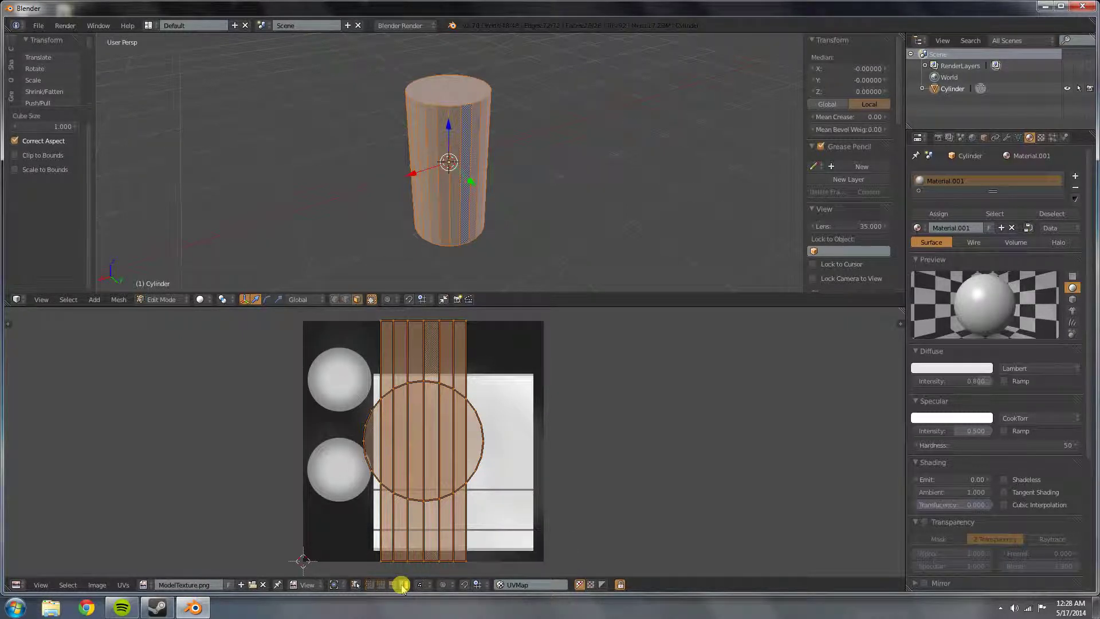
pyautogui.rightClick(432, 530)
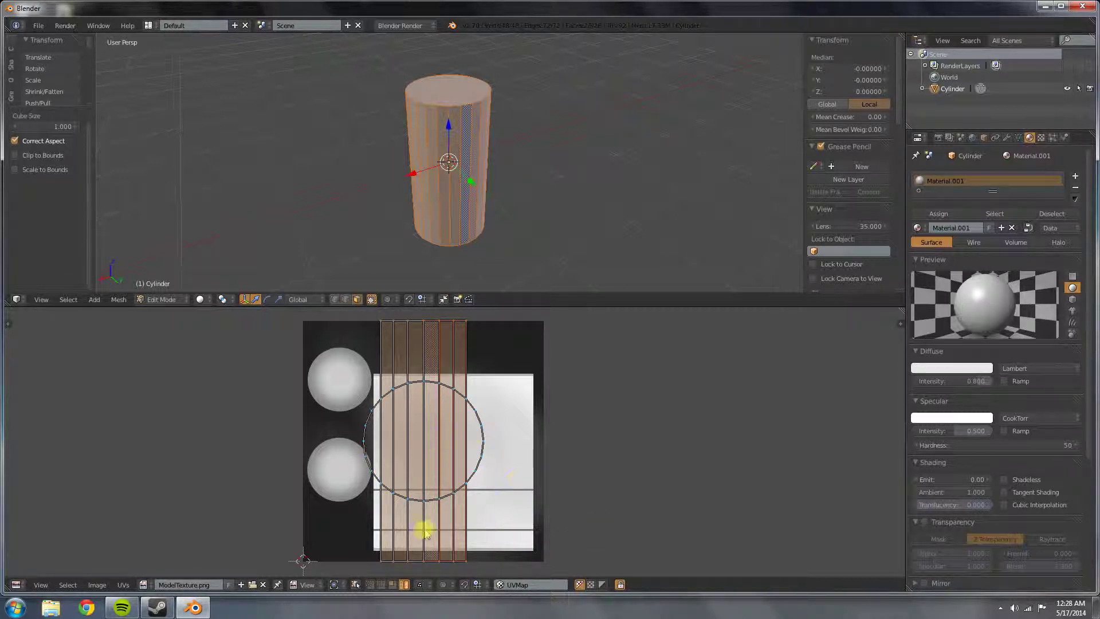
pyautogui.press('g')
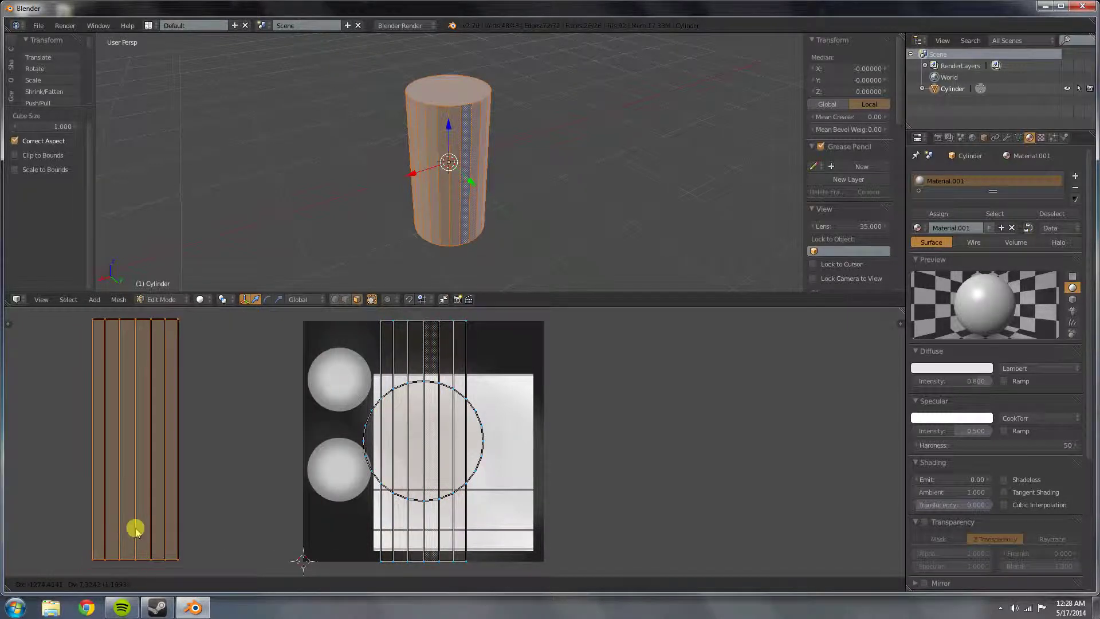
# Step: Place both overlapping side-strip islands to the left of the texture
pyautogui.click(138, 530)
pyautogui.hotkey('ctrl', 'z')
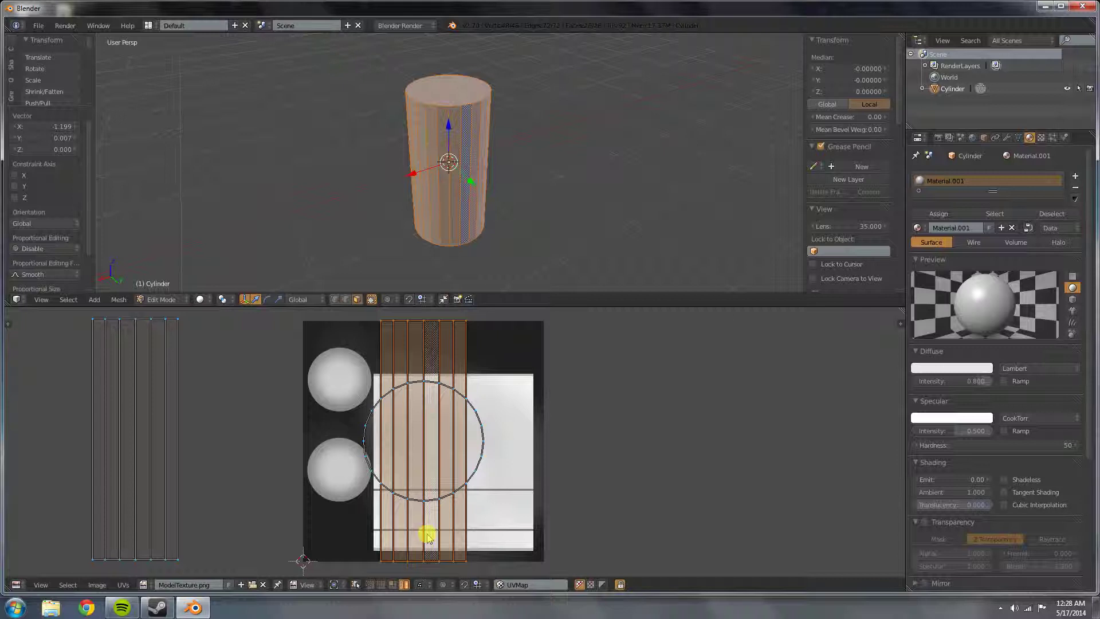
pyautogui.press('g')
pyautogui.click(237, 530)
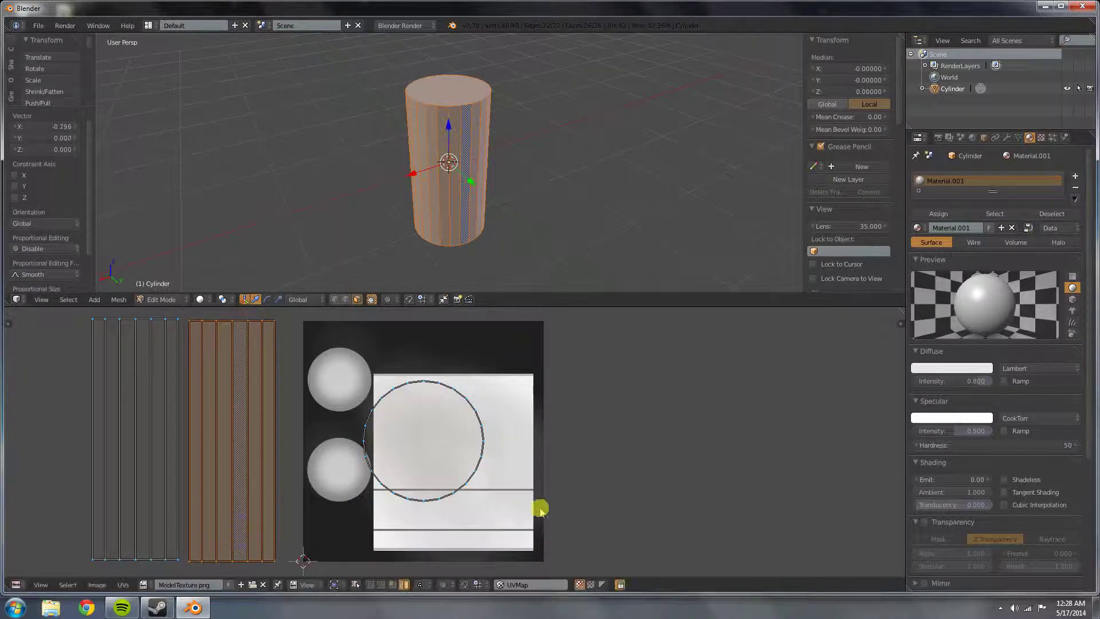
# Step: Move both cap circle islands off to the right of the texture
pyautogui.rightClick(432, 453)
pyautogui.press('g')
pyautogui.click(766, 437)
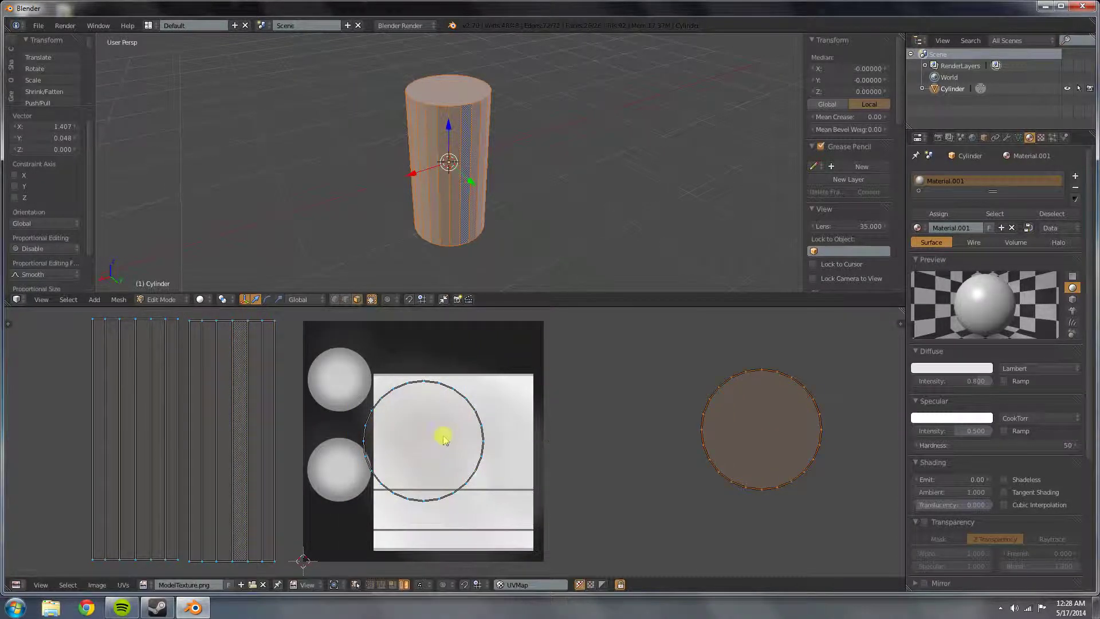
pyautogui.rightClick(441, 435)
pyautogui.press('g')
pyautogui.click(624, 468)
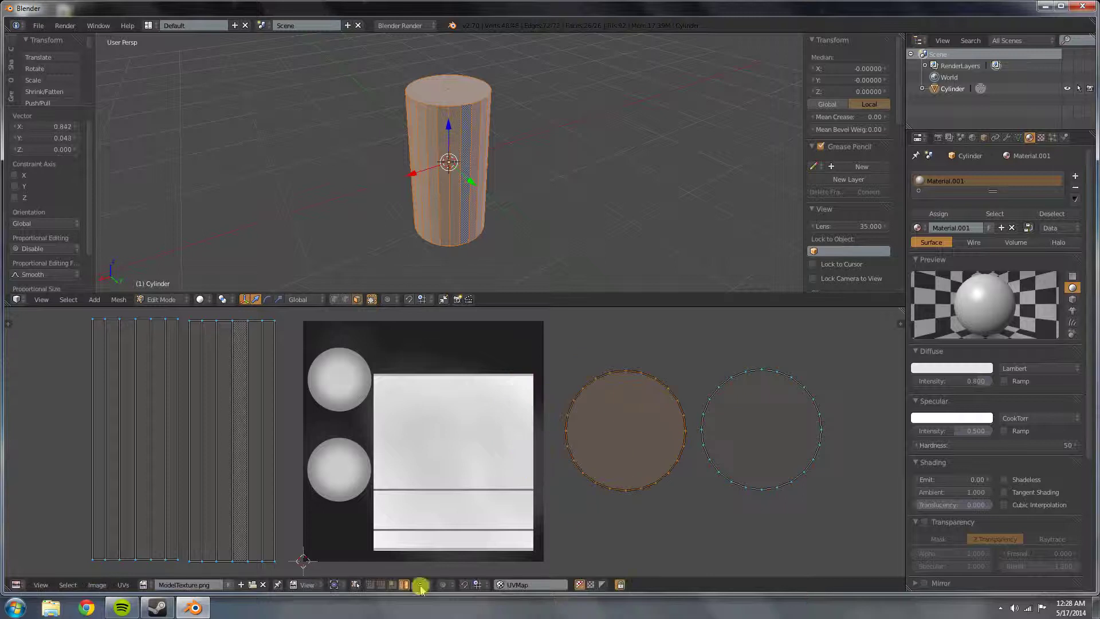
# Step: Move a side-strip island onto the texture's light panel
pyautogui.scroll(-2, 341, 504)
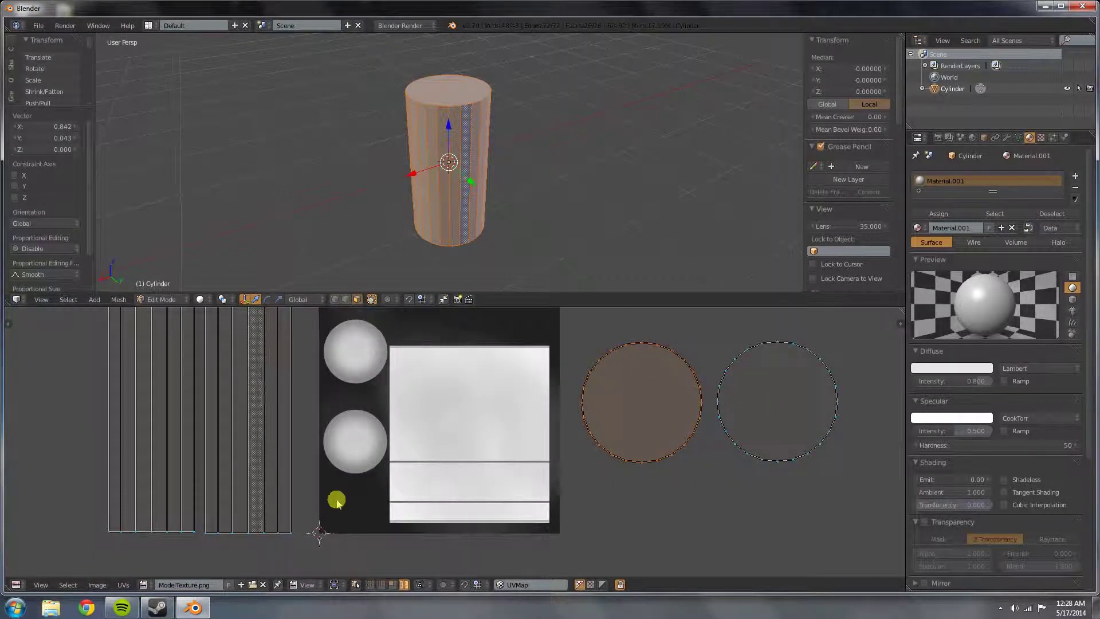
pyautogui.keyDown('shift'); pyautogui.scroll(1, 327, 506); pyautogui.keyUp('shift')
pyautogui.rightClick(232, 453)
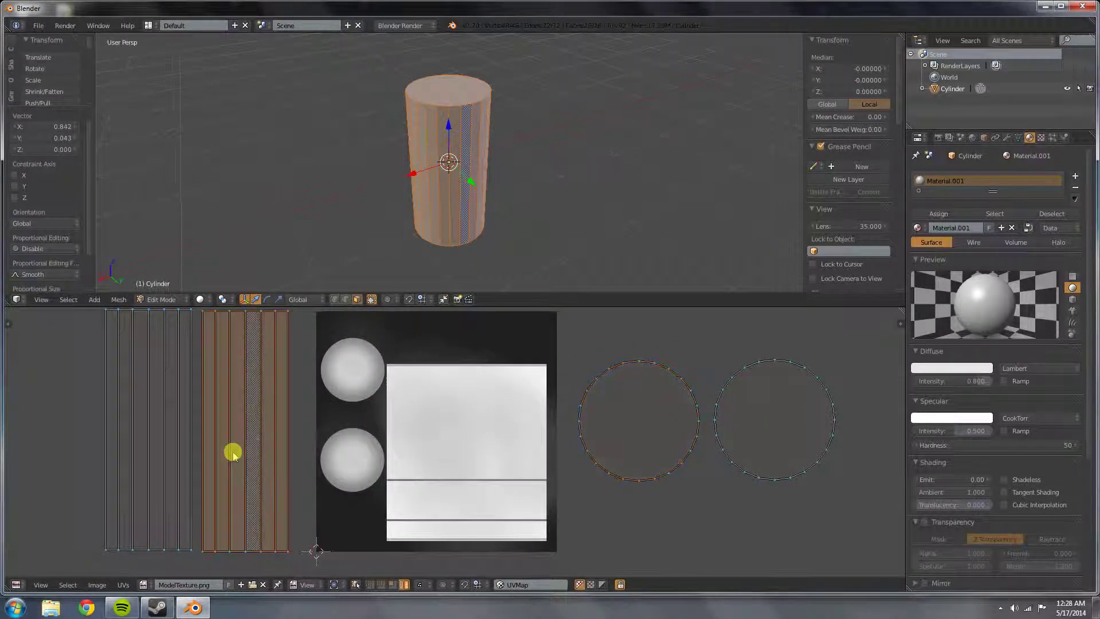
pyautogui.press('g')
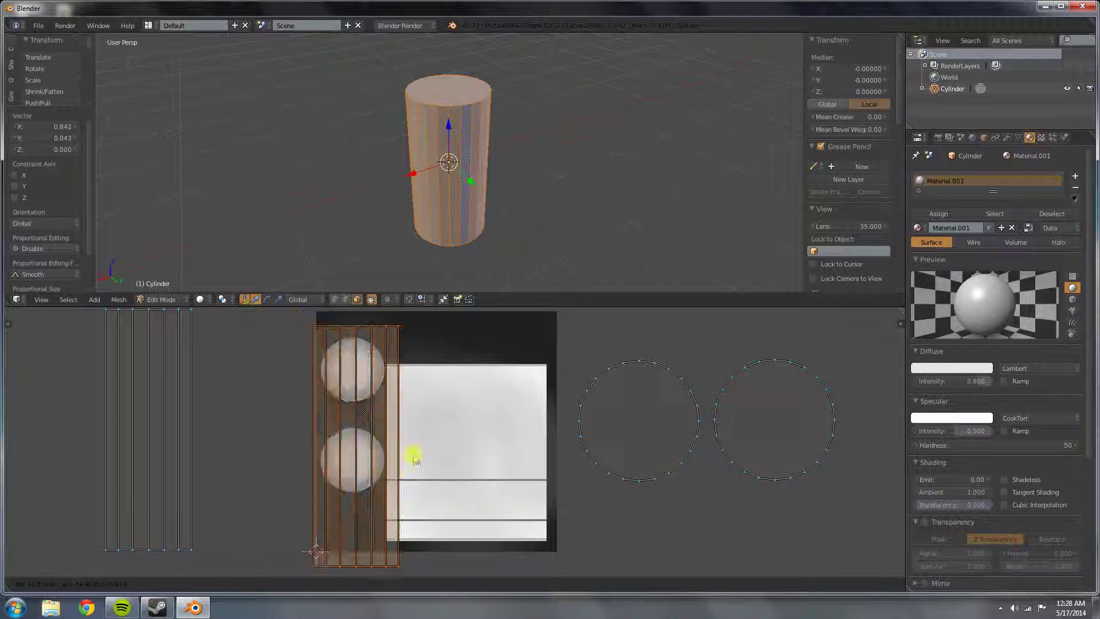
pyautogui.click(445, 454)
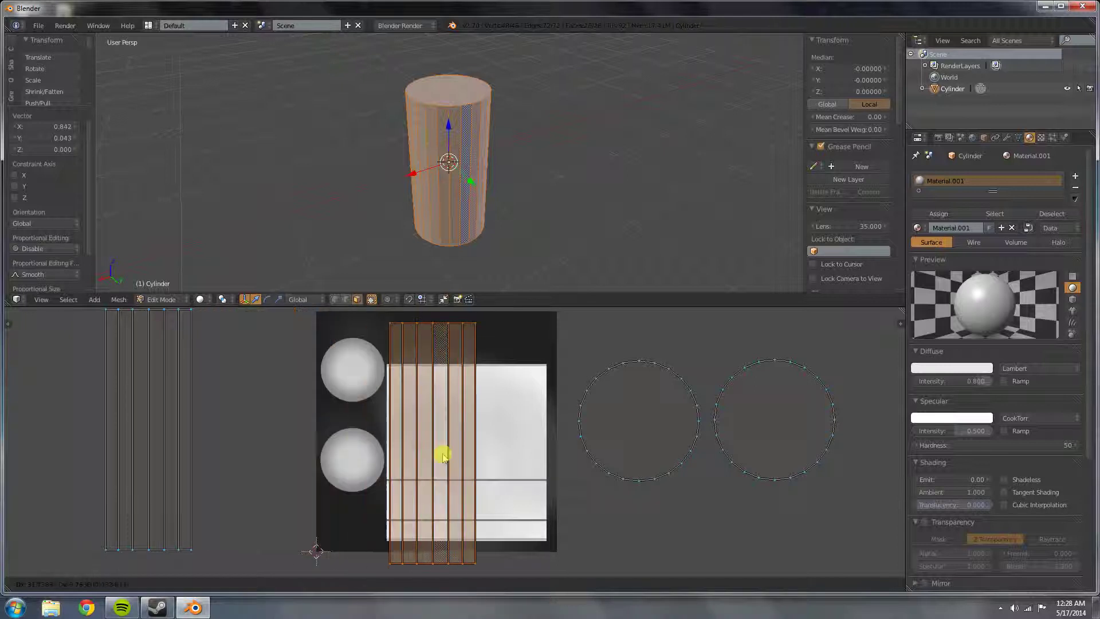
# Step: Switch the viewport shading to Texture so the cylinder shows the painted image
pyautogui.click(205, 301)
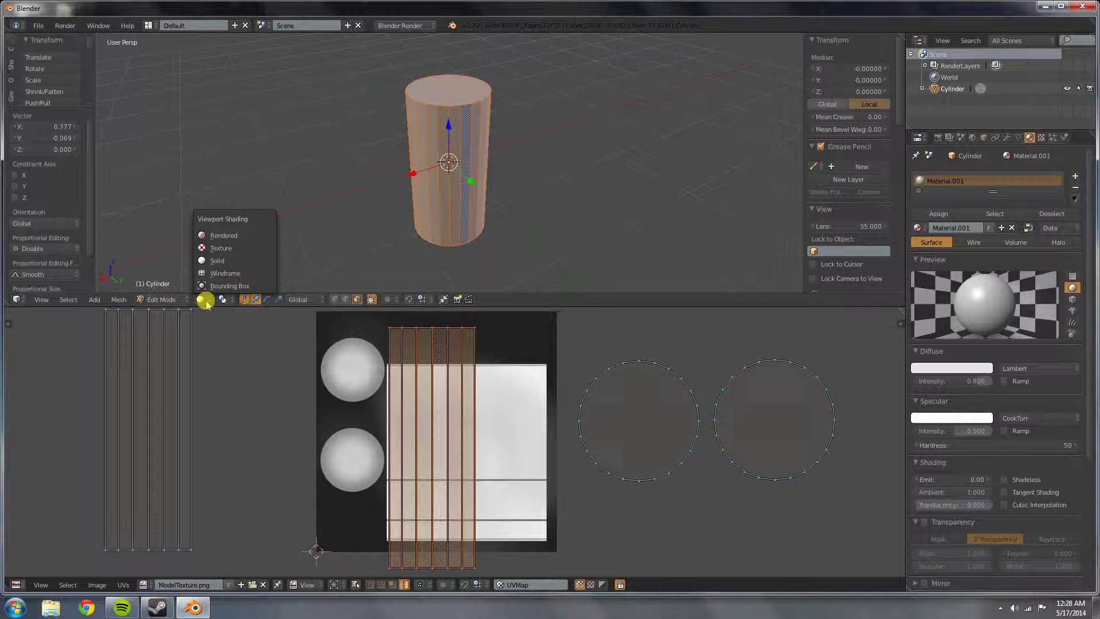
pyautogui.click(216, 246)
pyautogui.scroll(5, 535, 182)
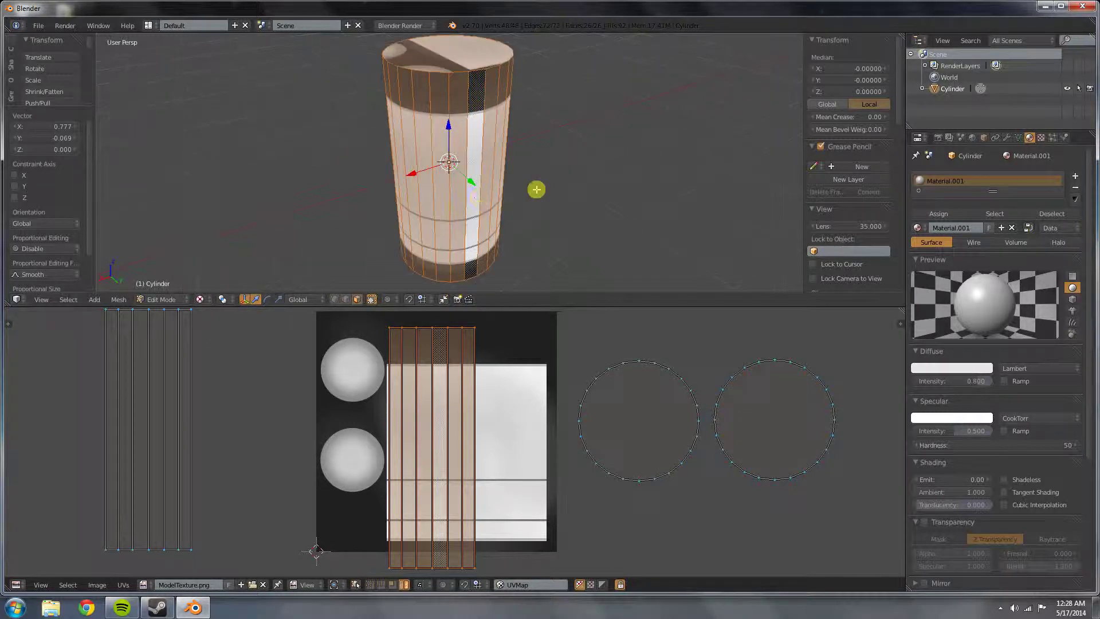
# Step: Move and scale the first side-strip set to fit inside the light panel, finishing at scale 0.999
pyautogui.press('g')
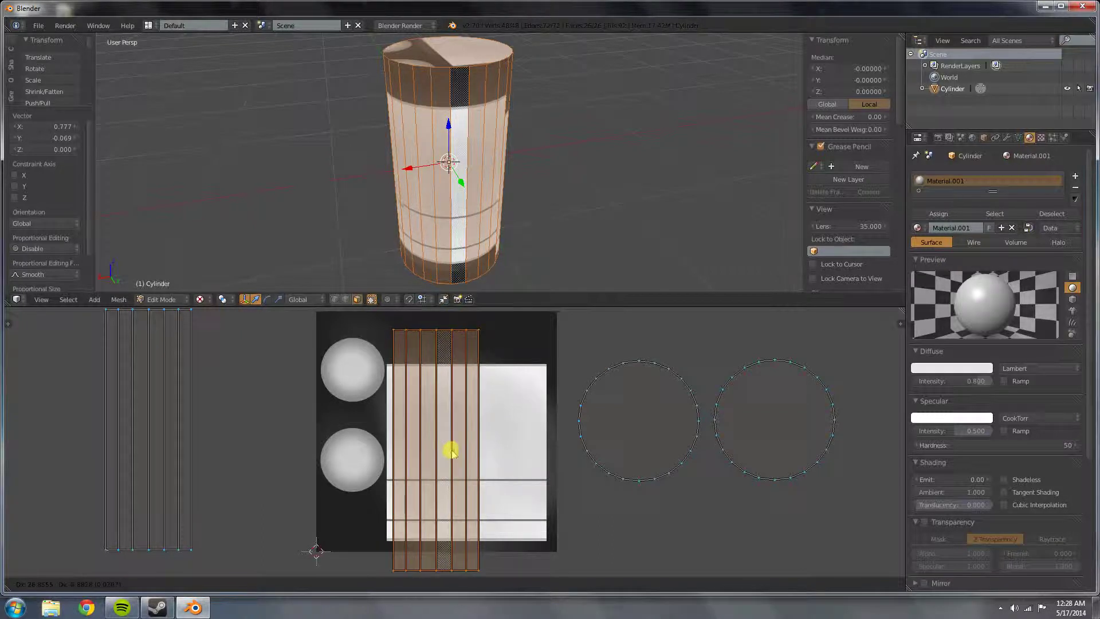
pyautogui.click(452, 448)
pyautogui.press('s')
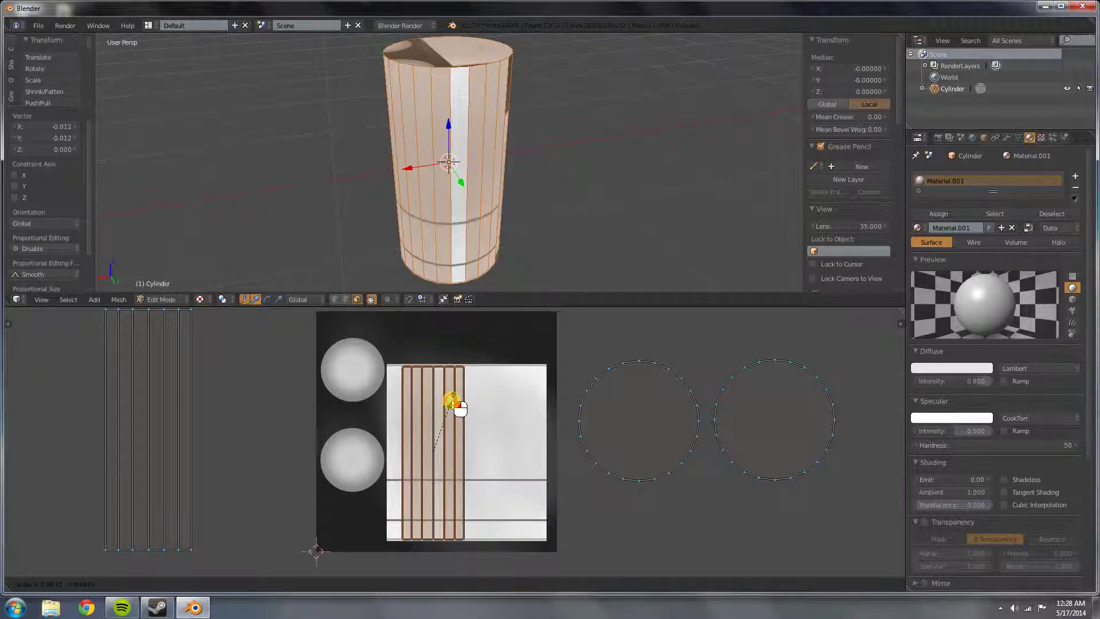
pyautogui.click(453, 401)
pyautogui.scroll(6, 447, 397)
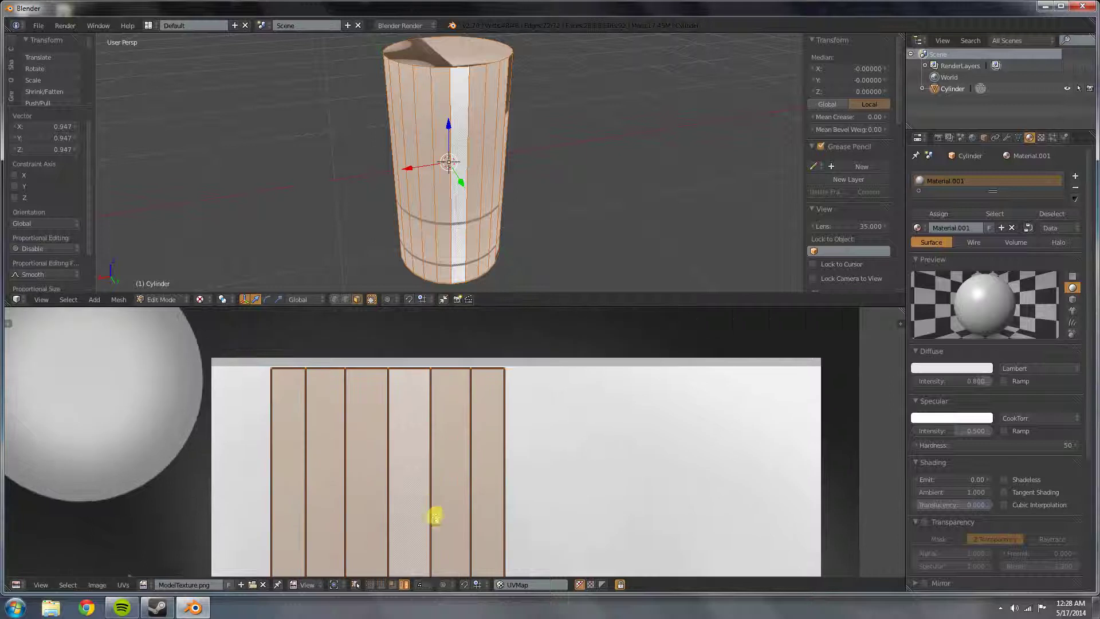
pyautogui.press('g')
pyautogui.click(435, 500)
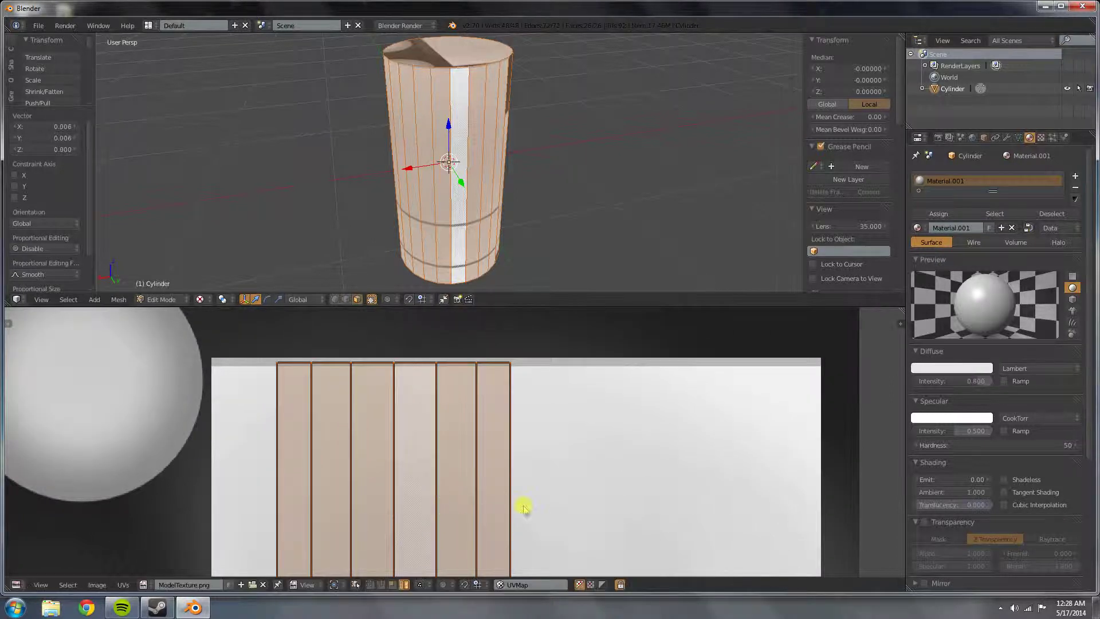
pyautogui.scroll(-4, 549, 526)
pyautogui.scroll(2, 545, 525)
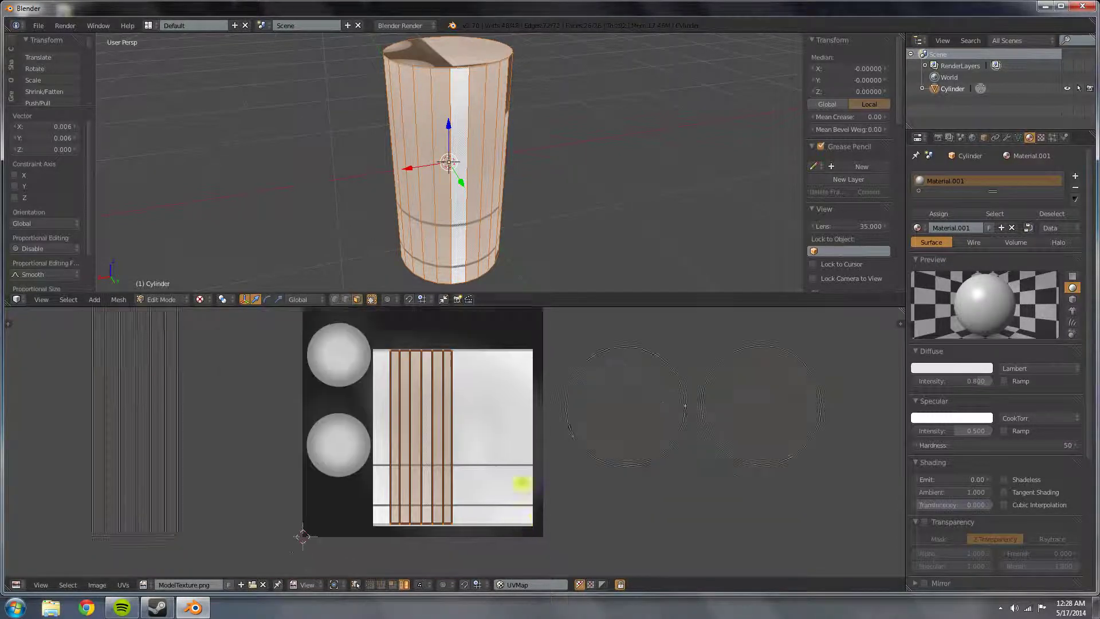
pyautogui.scroll(3, 431, 475)
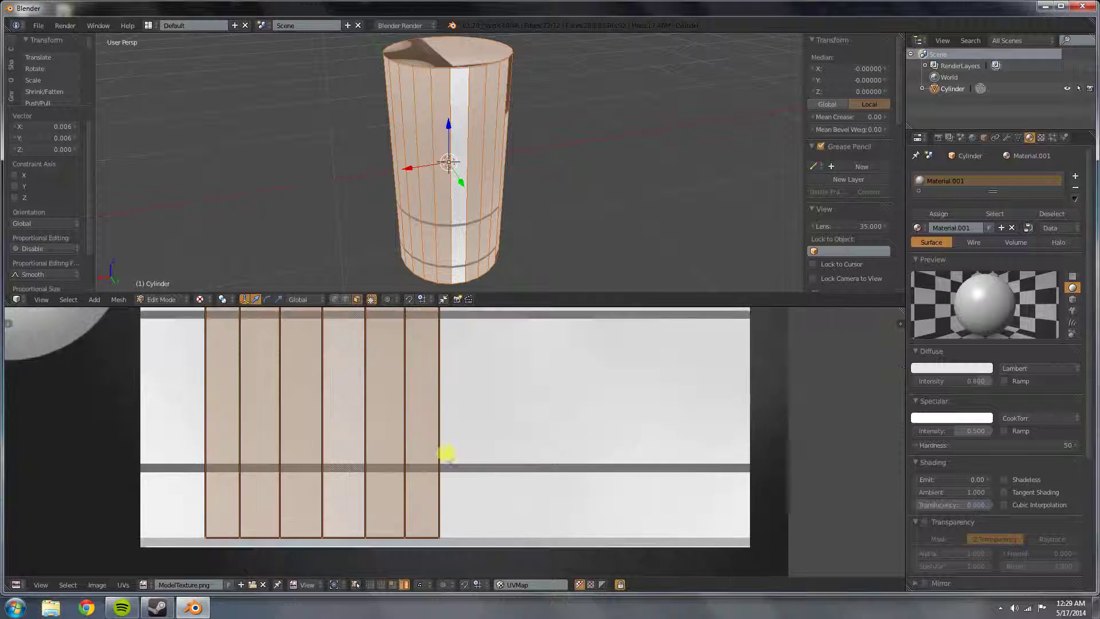
pyautogui.press('s')
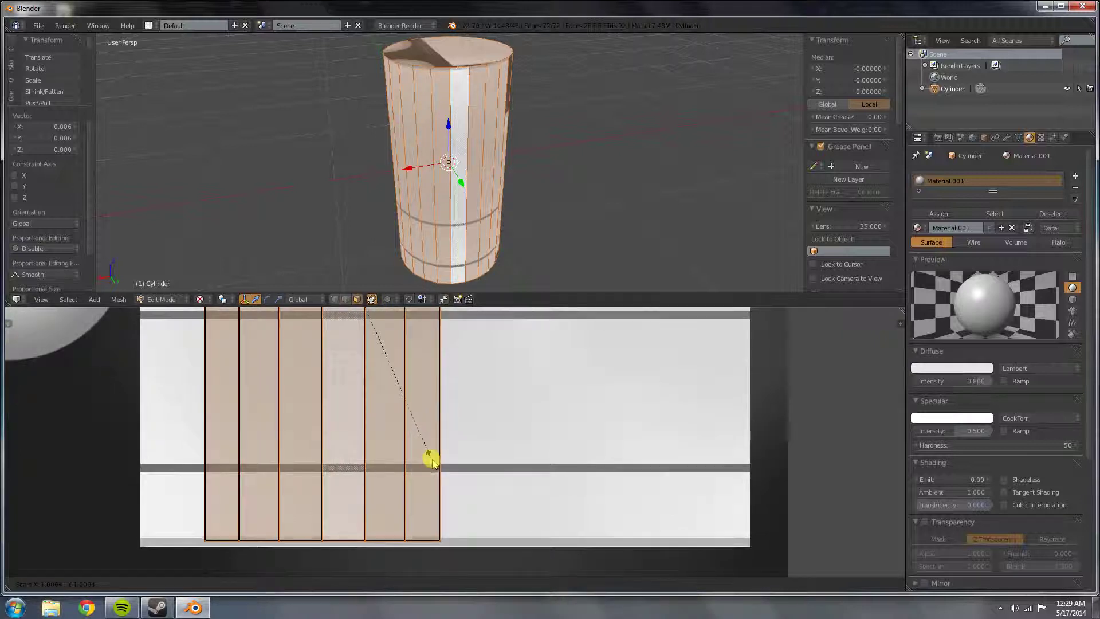
pyautogui.click(431, 460)
pyautogui.scroll(-3, 508, 487)
pyautogui.scroll(1, 503, 482)
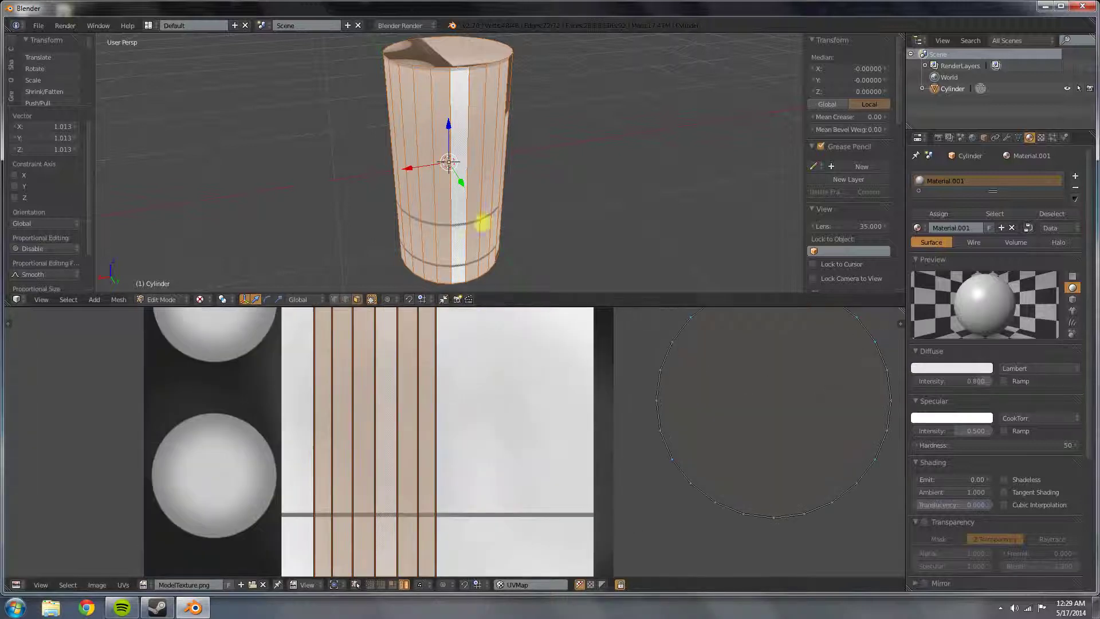
pyautogui.moveTo(481, 311); pyautogui.dragTo(454, 443, button='middle')
pyautogui.scroll(8, 454, 442)
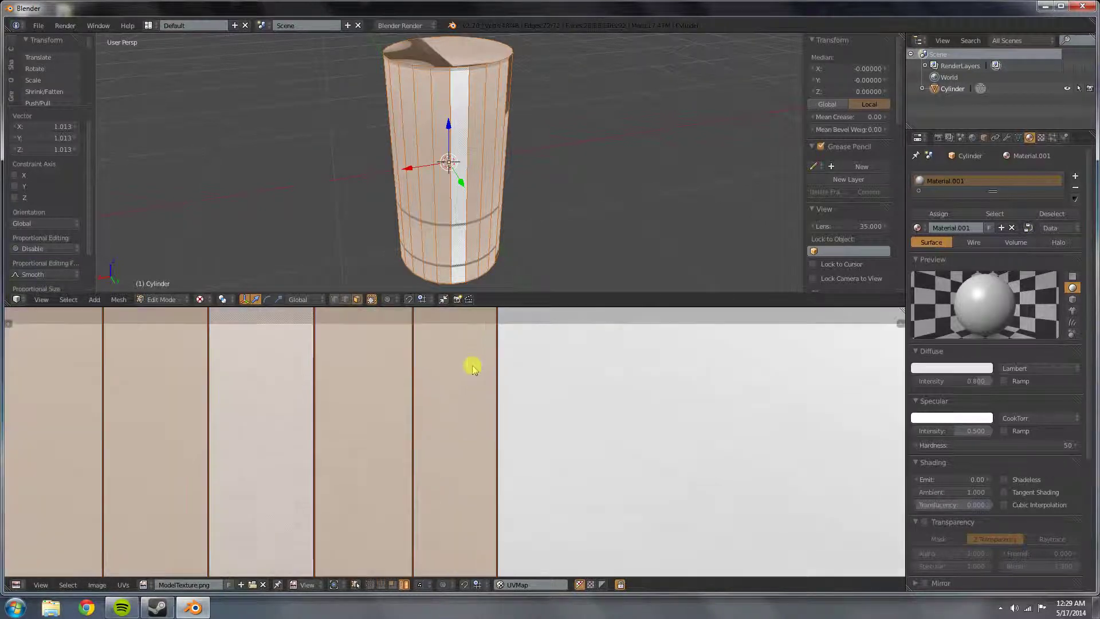
pyautogui.scroll(-1, 473, 367)
pyautogui.press('s')
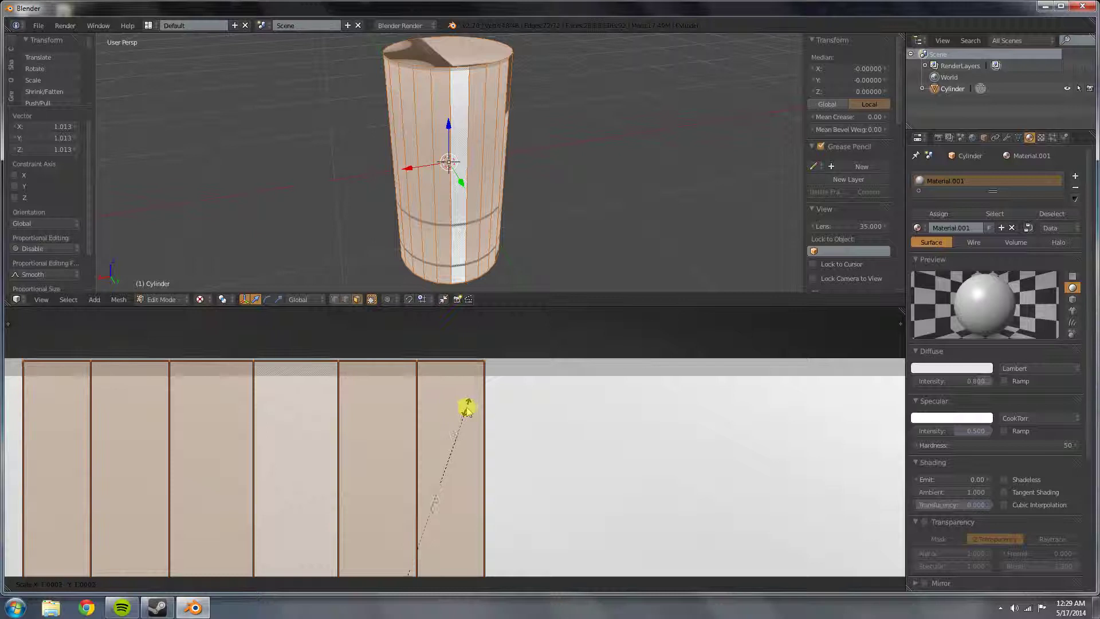
pyautogui.click(466, 409)
pyautogui.press('g')
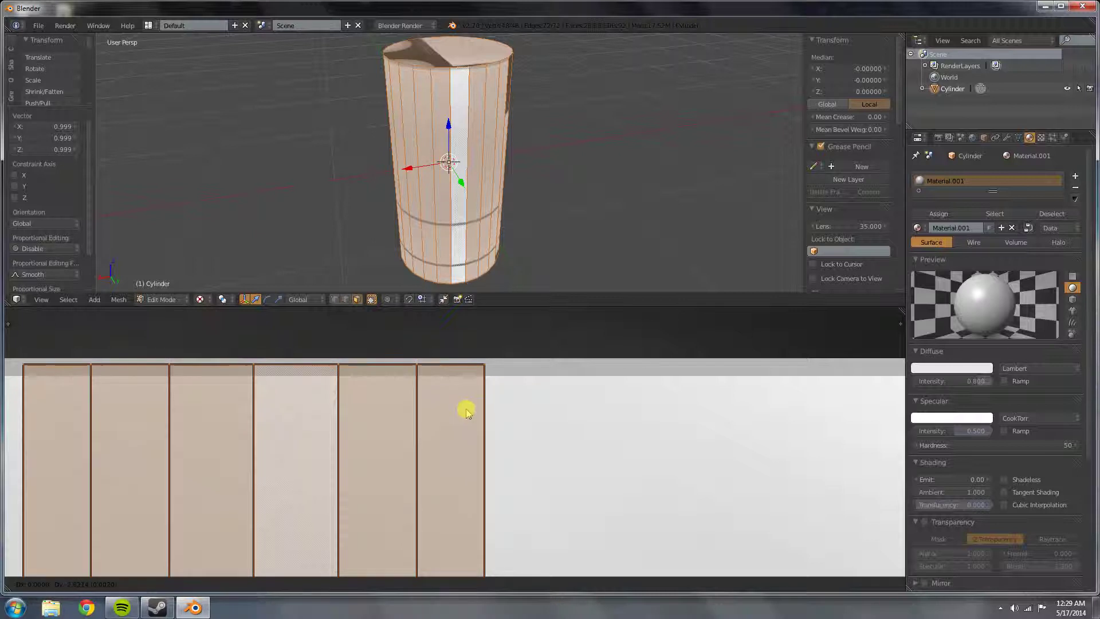
pyautogui.click(467, 411)
pyautogui.scroll(-10, 487, 435)
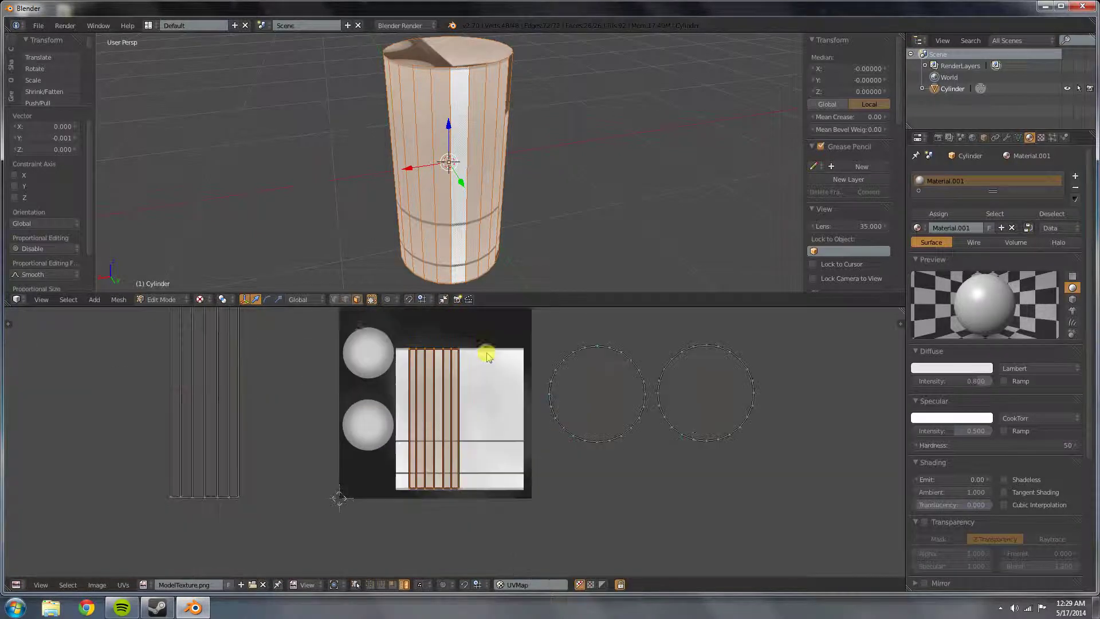
# Step: Fit the second side-strip set onto the light panel beside the first, then view the cylinder side-on
pyautogui.press('l')
pyautogui.press('g')
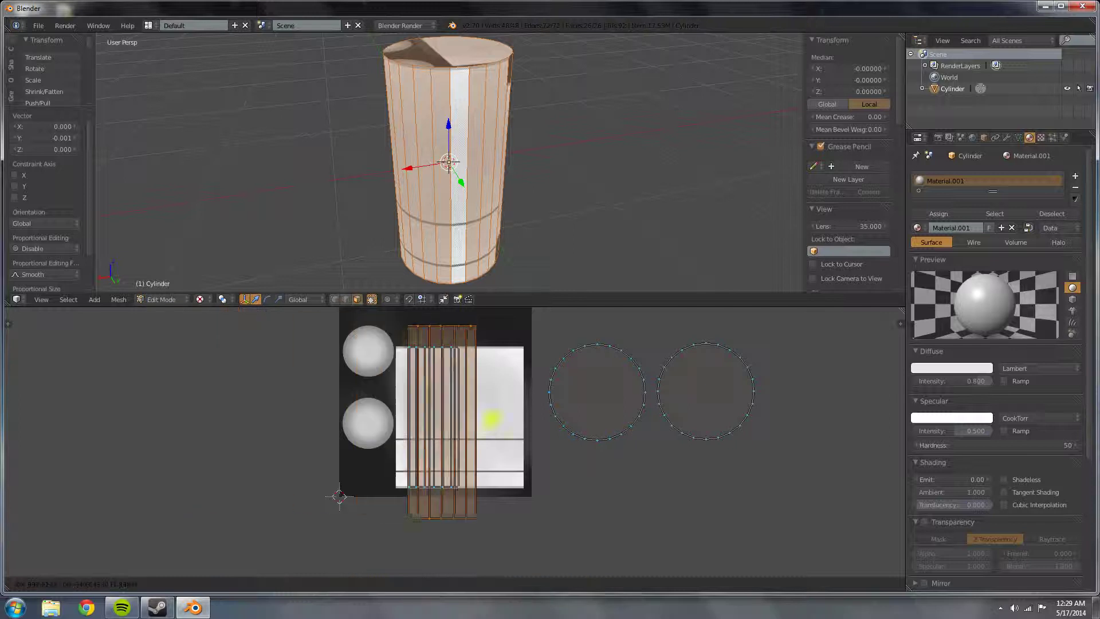
pyautogui.click(499, 421)
pyautogui.press('s')
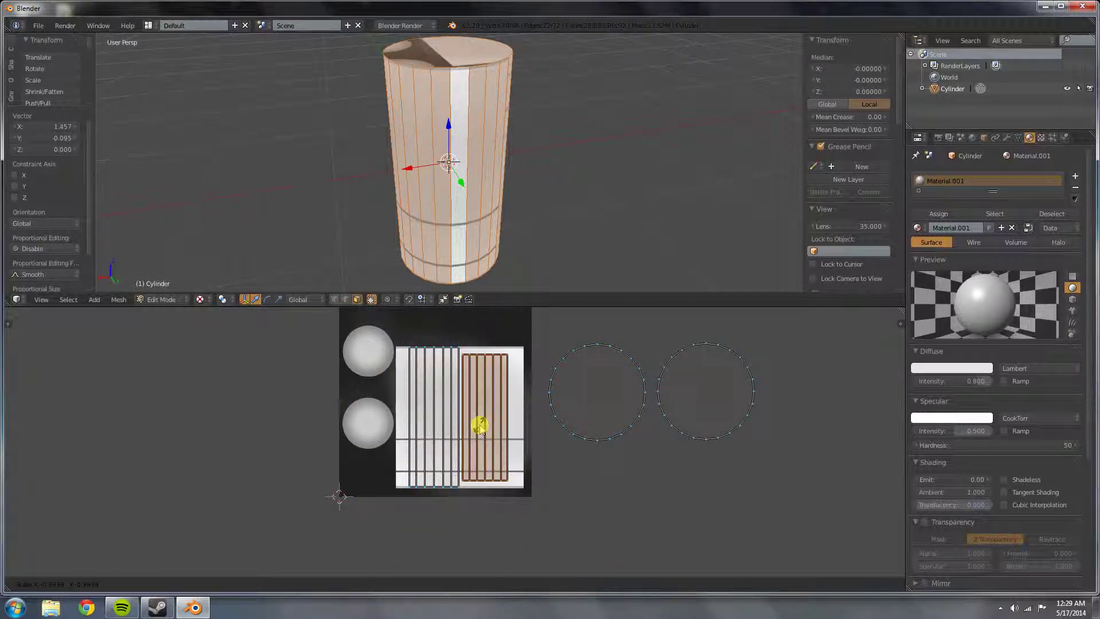
pyautogui.click(478, 426)
pyautogui.scroll(8, 492, 424)
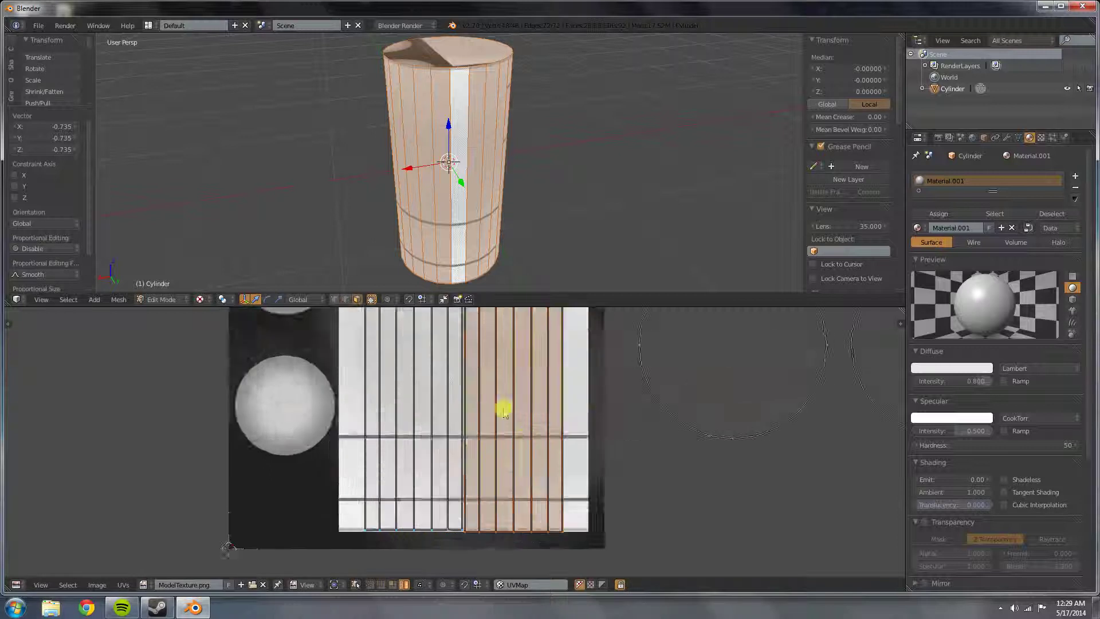
pyautogui.keyDown('ctrl'); pyautogui.hscroll(3, 449, 331); pyautogui.keyUp('ctrl')
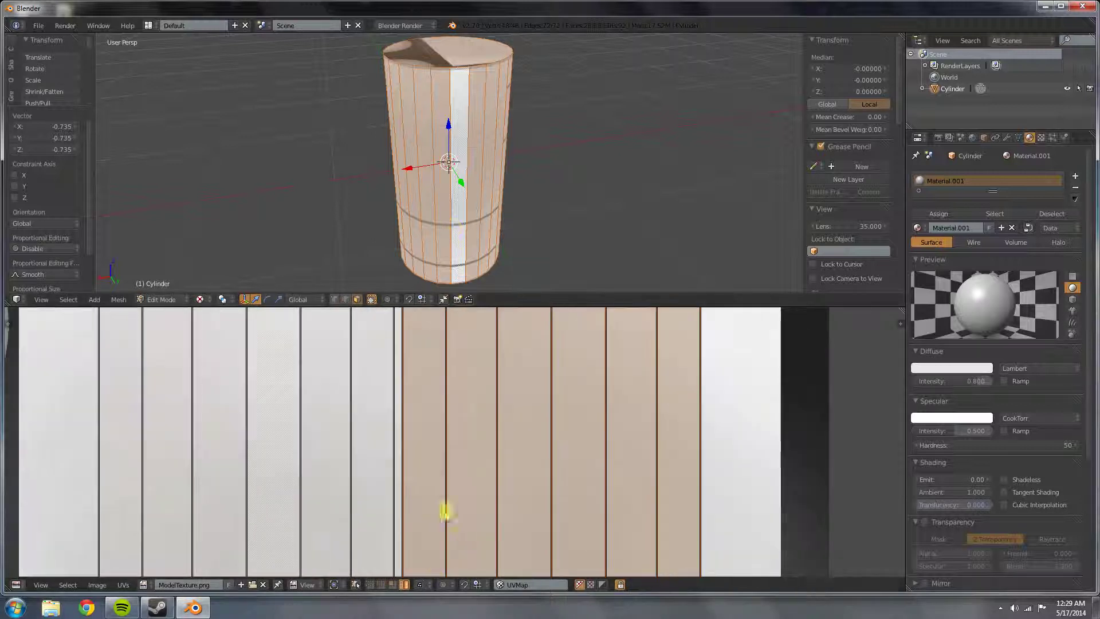
pyautogui.keyDown('shift'); pyautogui.scroll(5, 458, 435); pyautogui.keyUp('shift')
pyautogui.scroll(2, 401, 497)
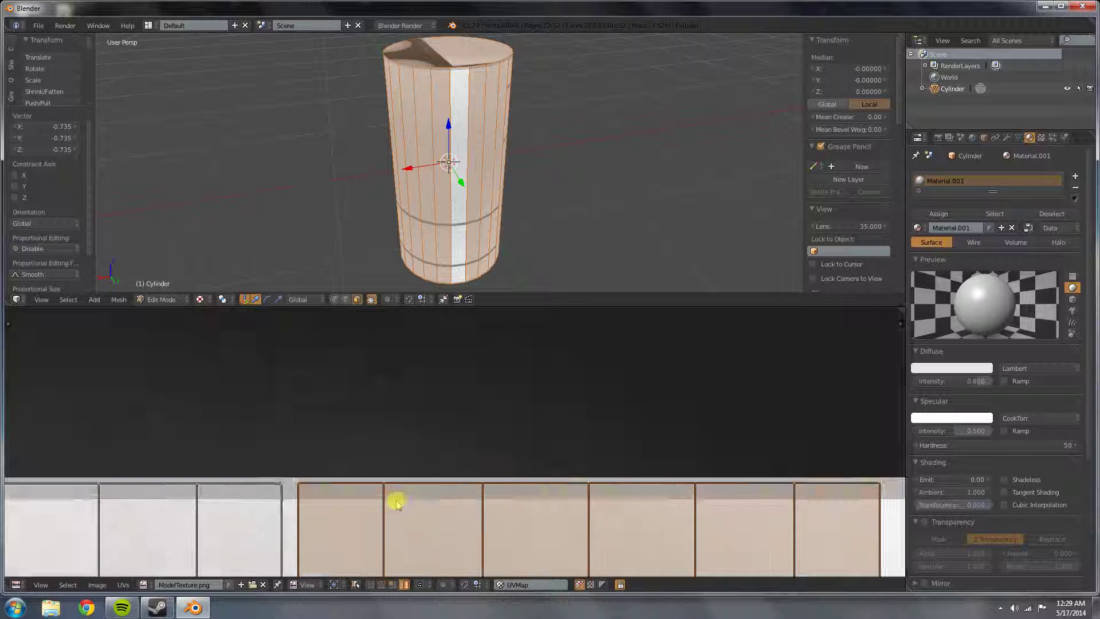
pyautogui.scroll(-9, 424, 504)
pyautogui.scroll(10, 435, 520)
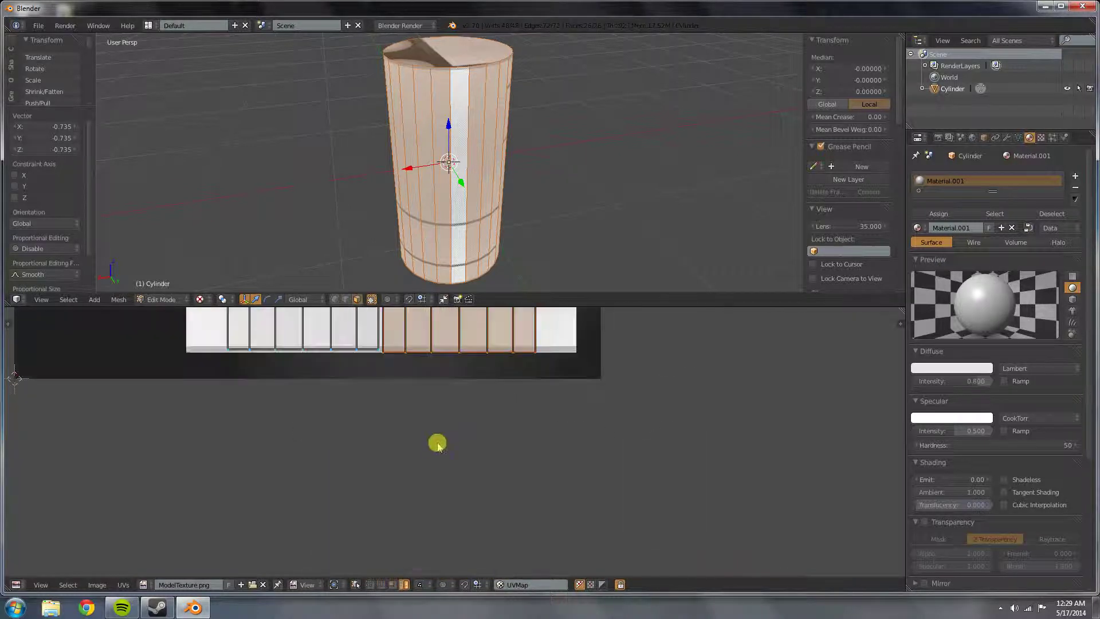
pyautogui.press('s')
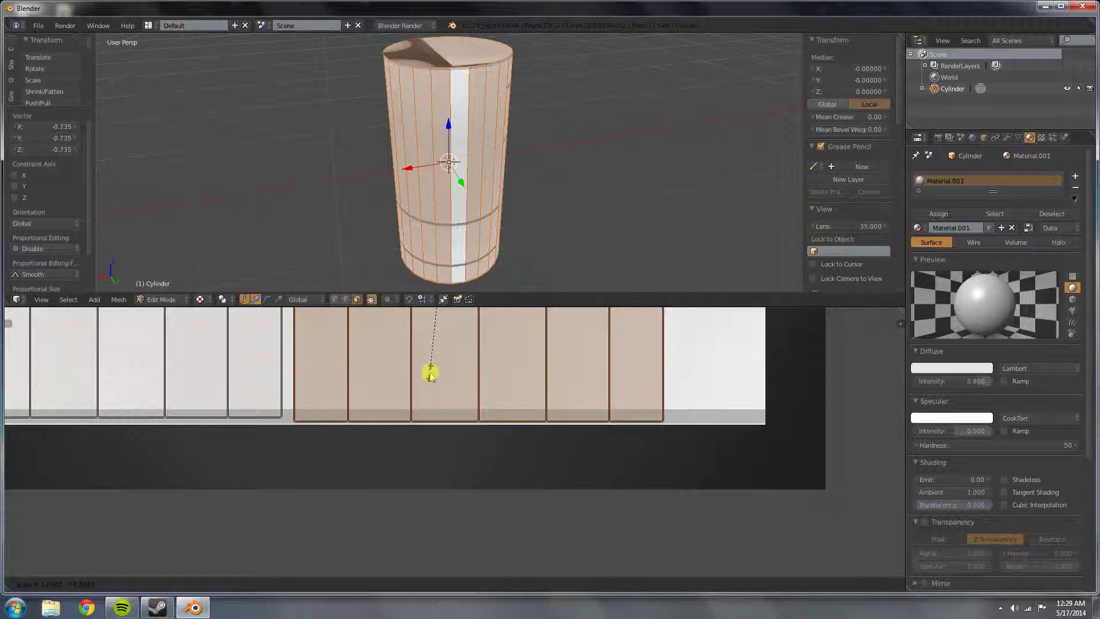
pyautogui.click(430, 378)
pyautogui.press('g')
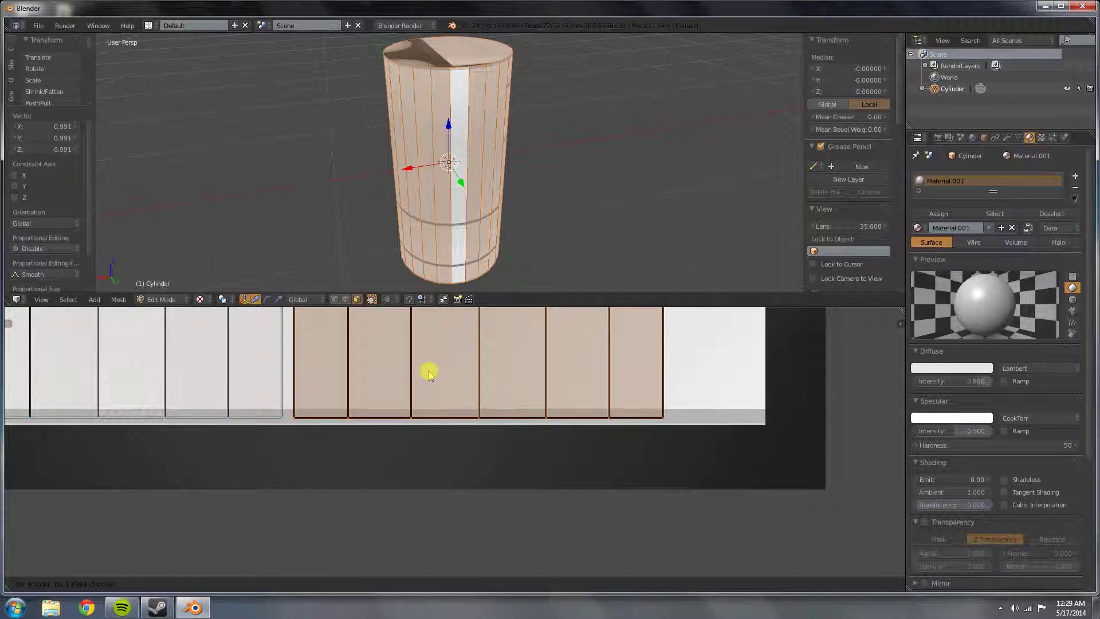
pyautogui.click(418, 393)
pyautogui.scroll(-10, 382, 429)
pyautogui.scroll(5, 383, 428)
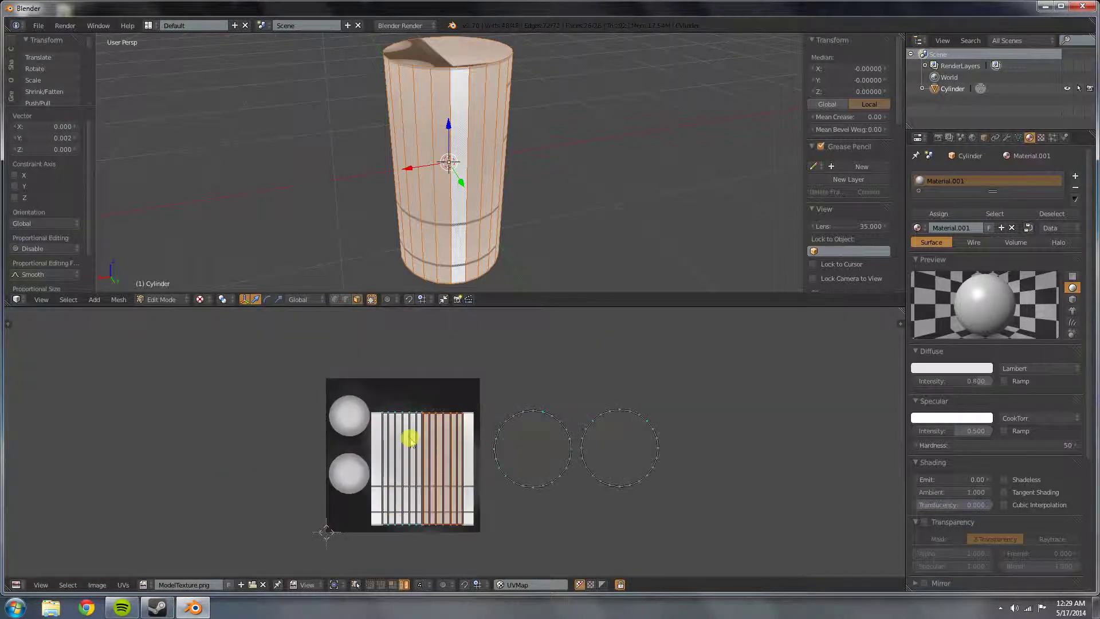
pyautogui.scroll(4, 407, 492)
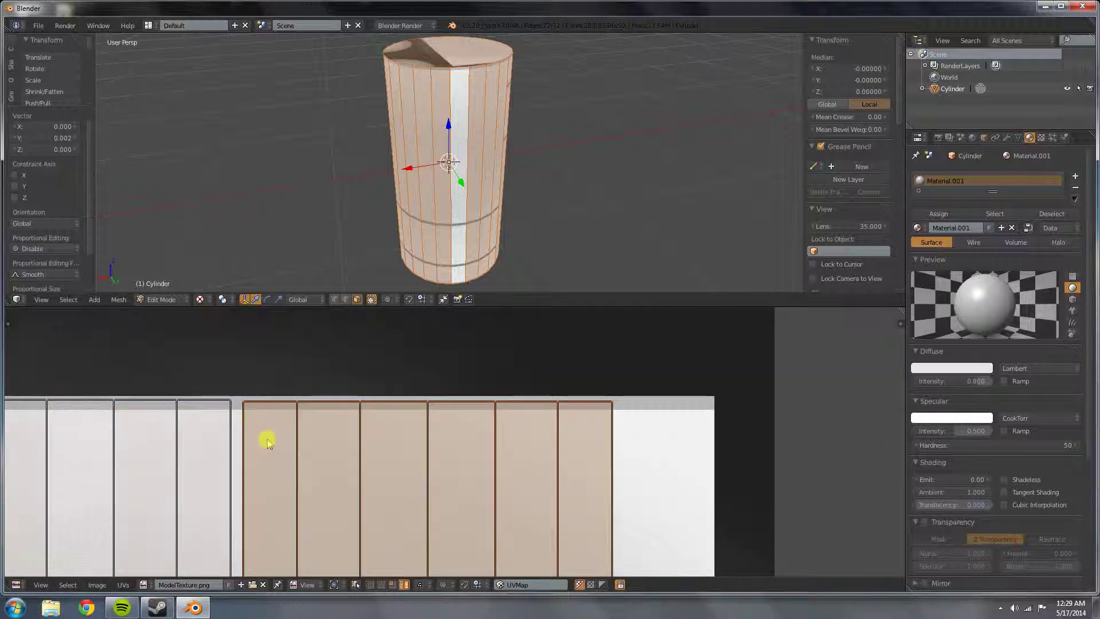
pyautogui.scroll(-5, 368, 361)
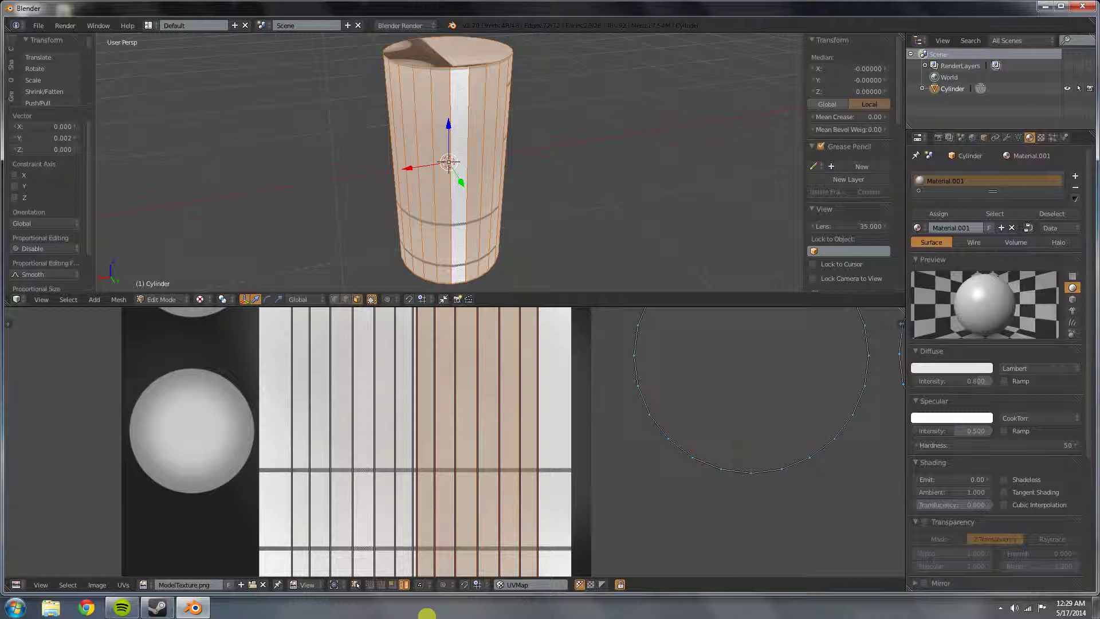
pyautogui.scroll(3, 619, 216)
pyautogui.moveTo(618, 215); pyautogui.dragTo(537, 174, button='middle')
pyautogui.scroll(-4, 498, 248)
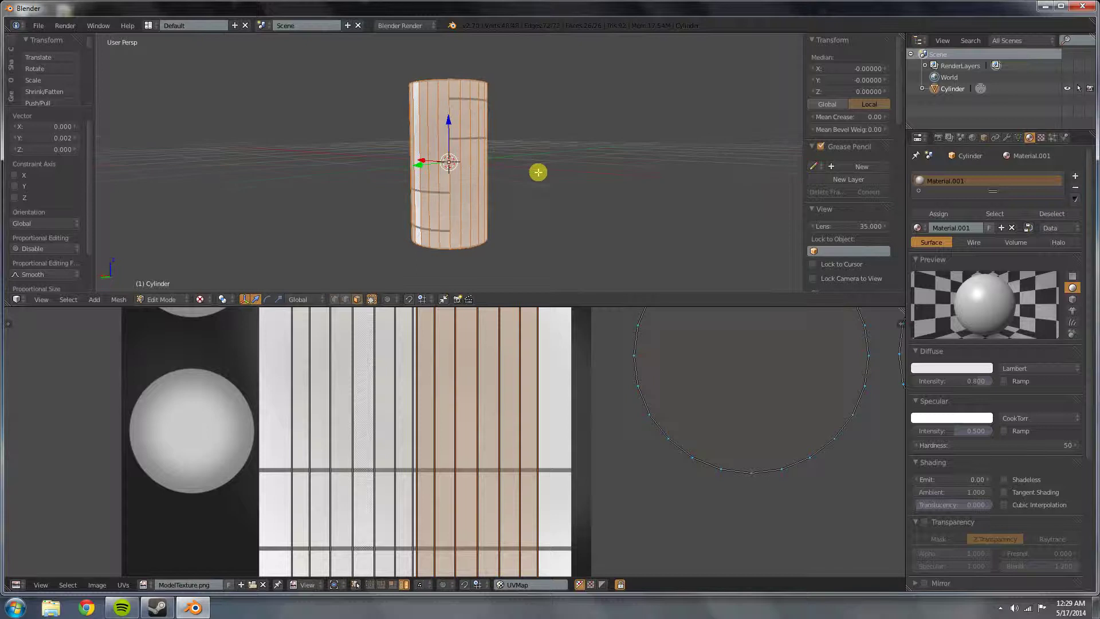
pyautogui.scroll(-3, 495, 426)
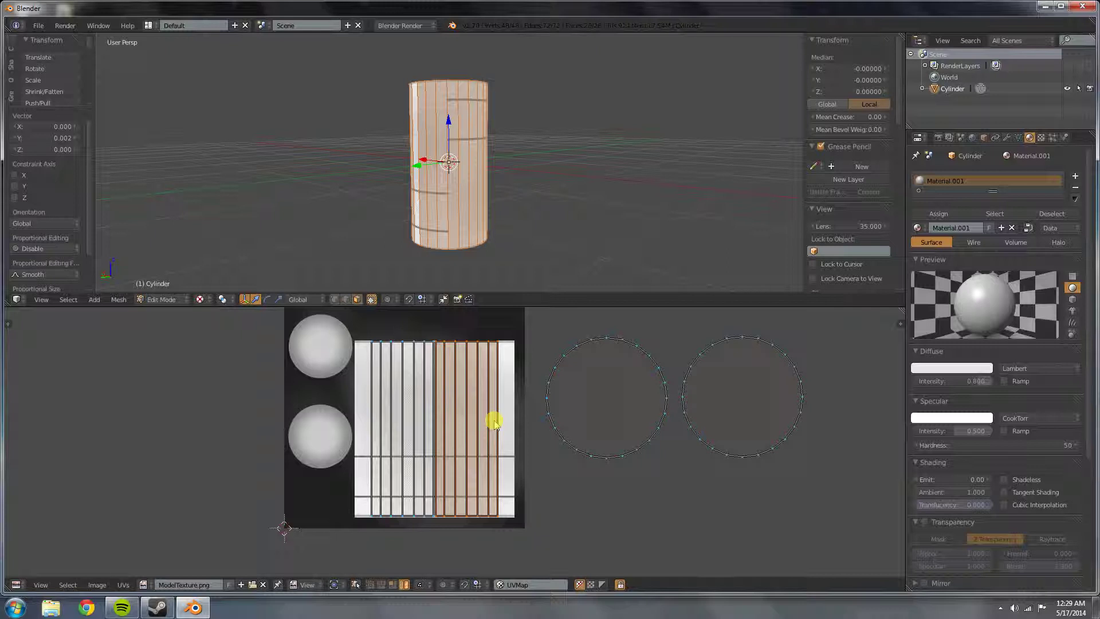
# Step: Rotate the selected side-strip UVs by 180° so the grey bands move toward the cylinder's bottom
pyautogui.write('180')
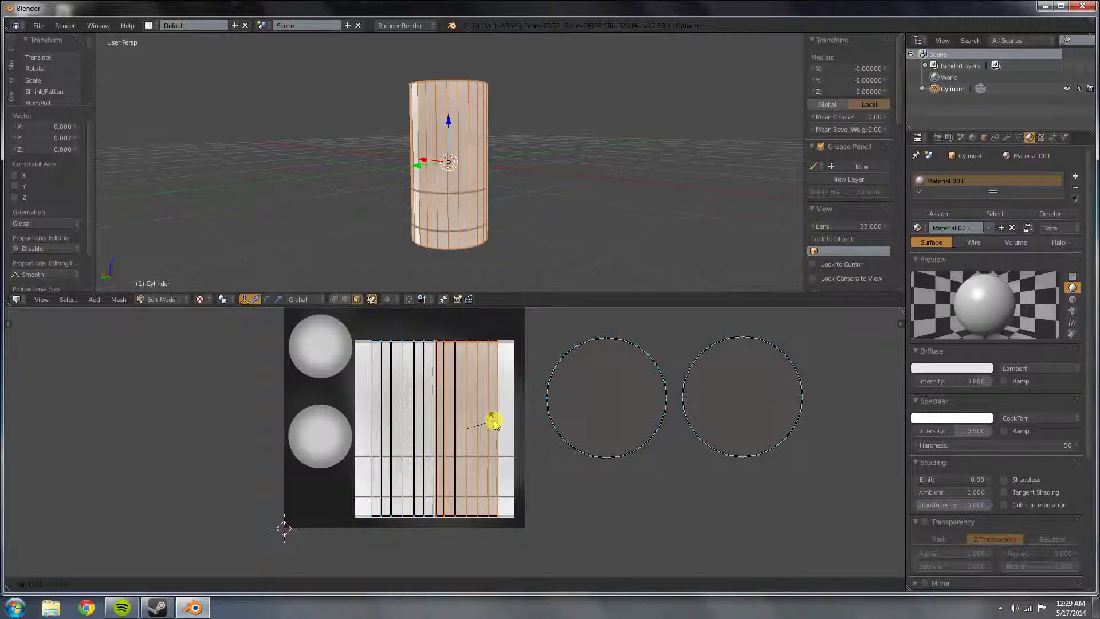
pyautogui.press('Return')
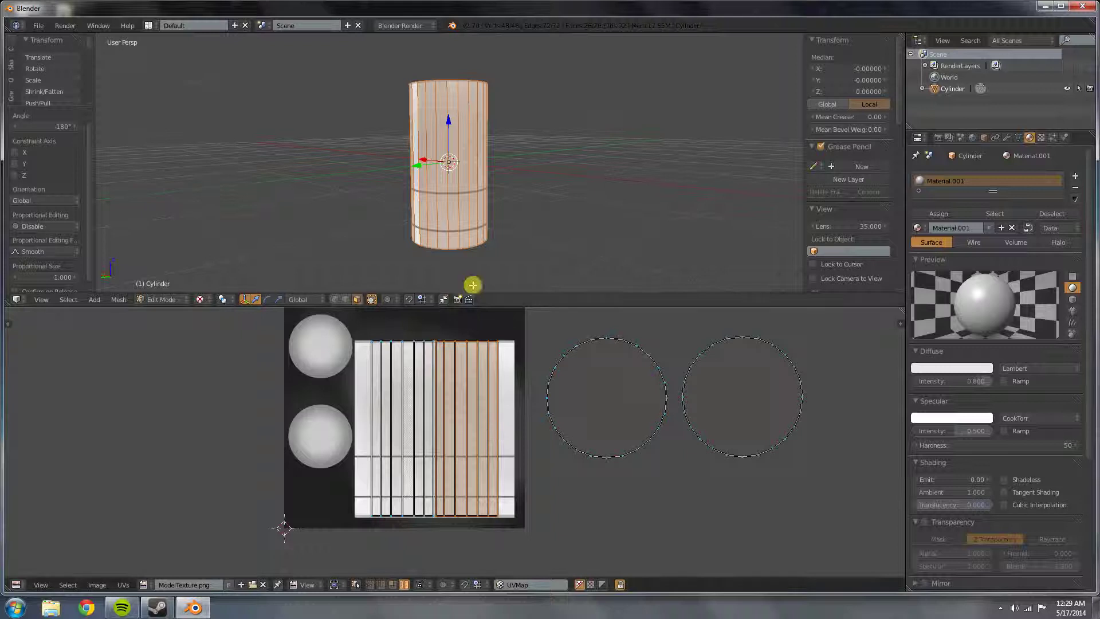
pyautogui.moveTo(487, 269); pyautogui.dragTo(469, 241, button='middle')
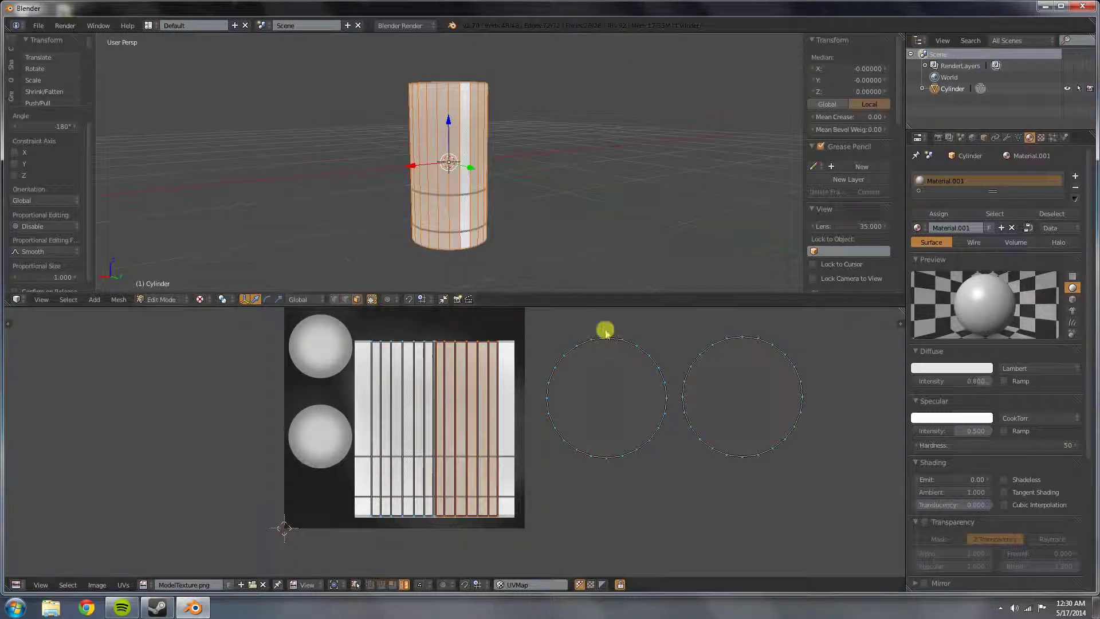
# Step: Move the left cap UV circle onto the lower painted sphere and scale it to about half
pyautogui.rightClick(645, 388)
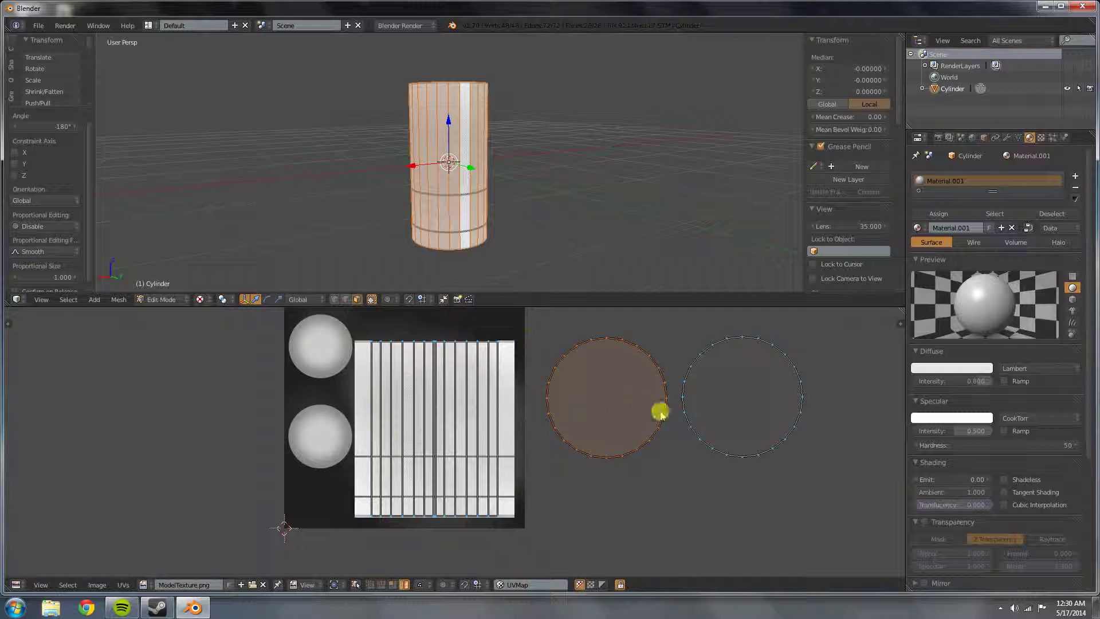
pyautogui.press('g')
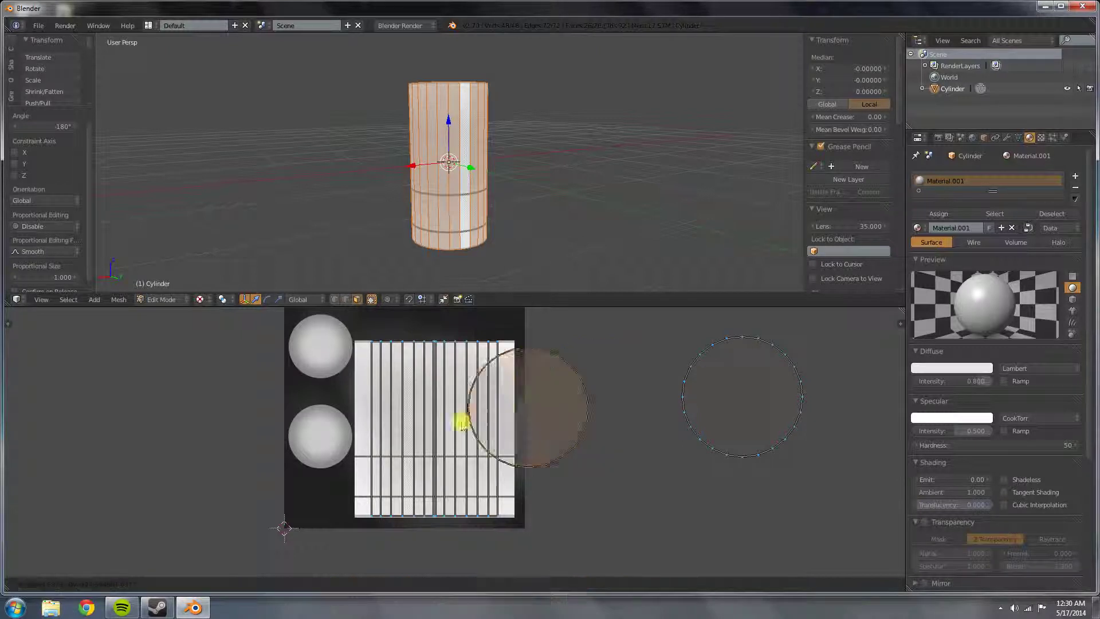
pyautogui.click(369, 436)
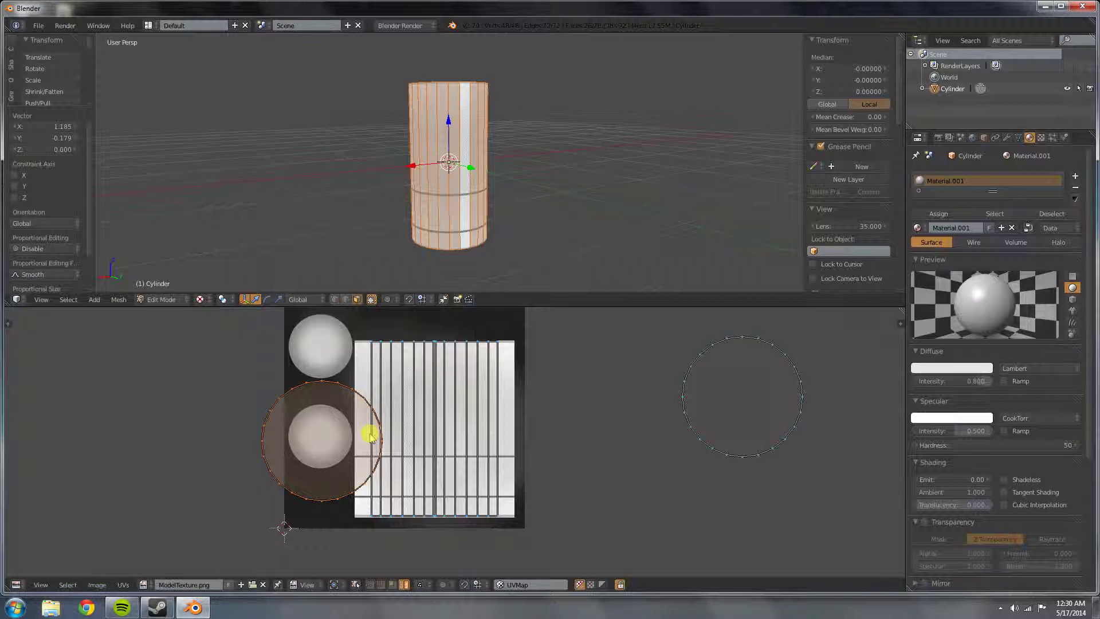
pyautogui.press('s')
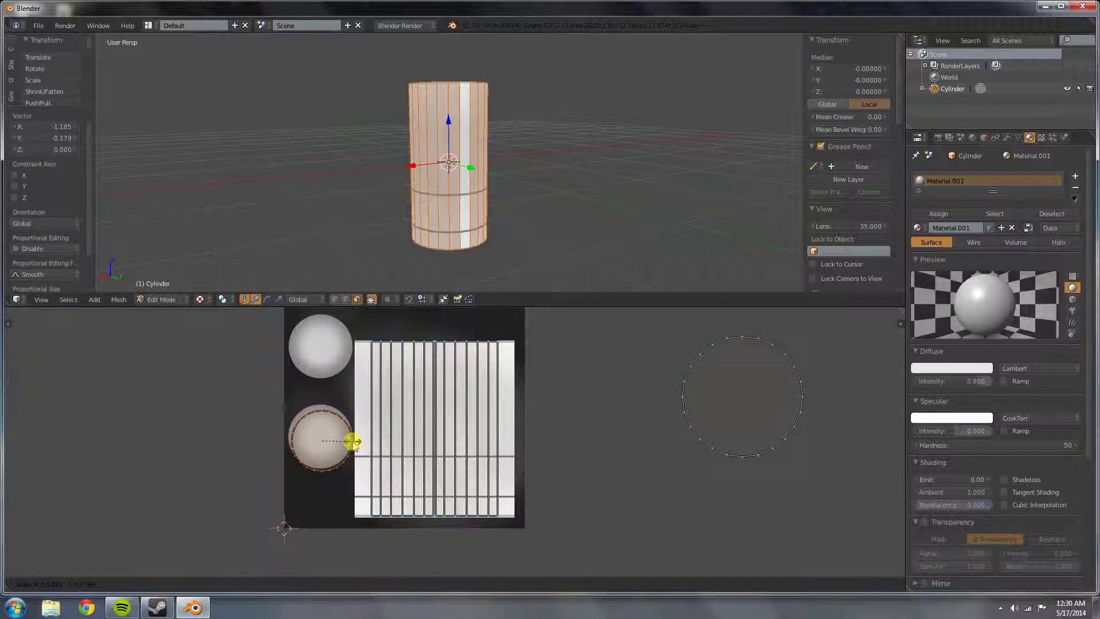
pyautogui.click(355, 445)
pyautogui.press('g')
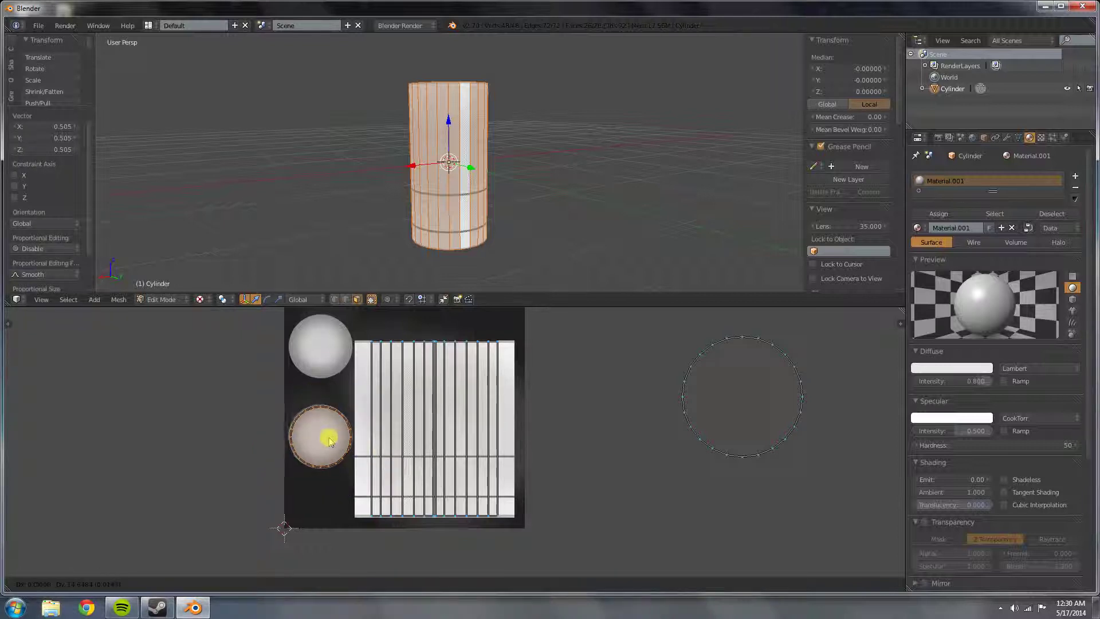
pyautogui.click(333, 441)
pyautogui.press('s')
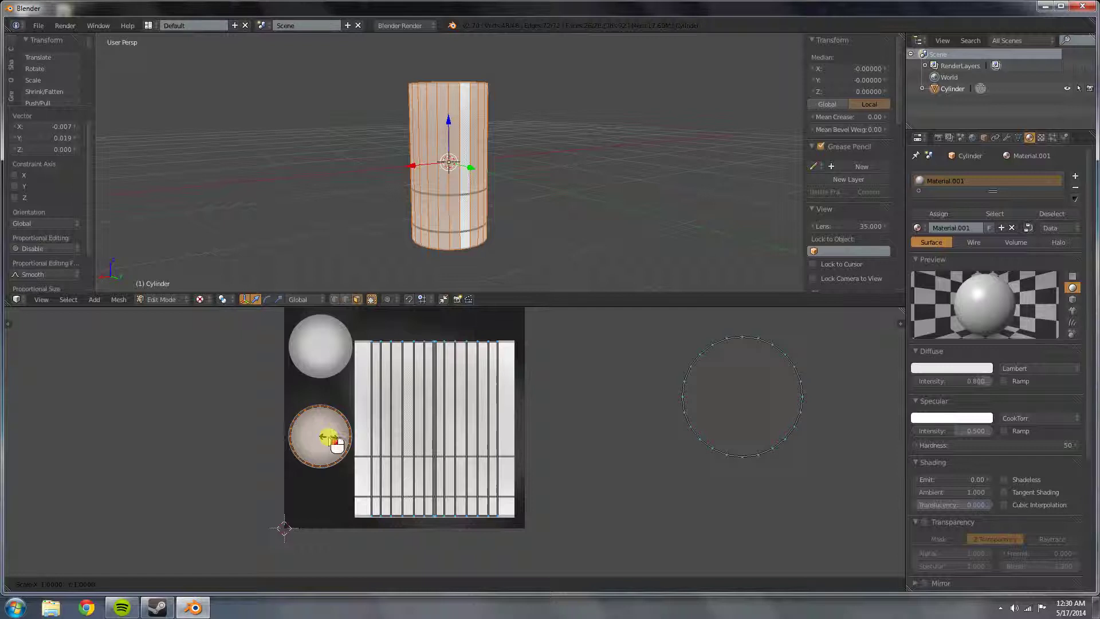
pyautogui.click(331, 440)
# Step: Move the right cap UV circle onto the upper painted sphere and scale it to about half
pyautogui.rightClick(703, 413)
pyautogui.press('g')
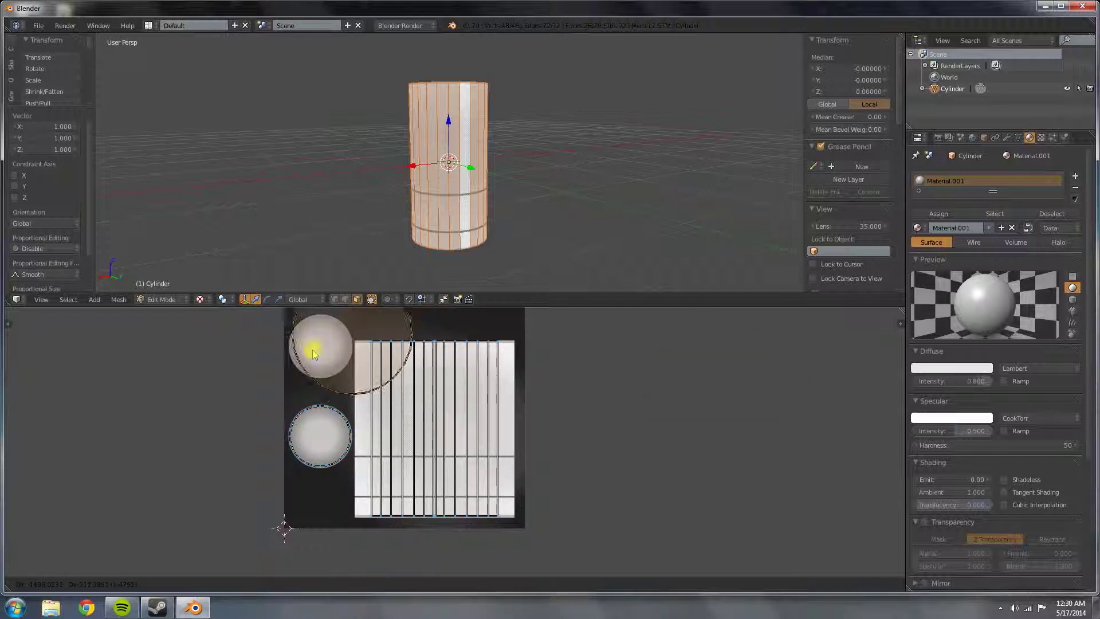
pyautogui.click(284, 362)
pyautogui.press('s')
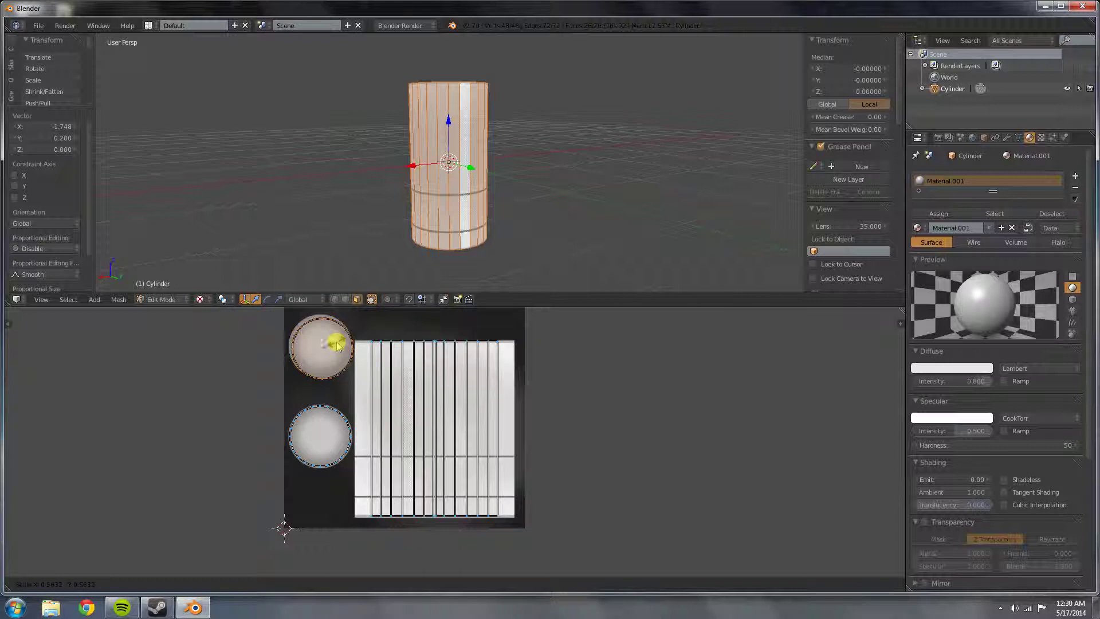
pyautogui.click(337, 344)
pyautogui.press('g')
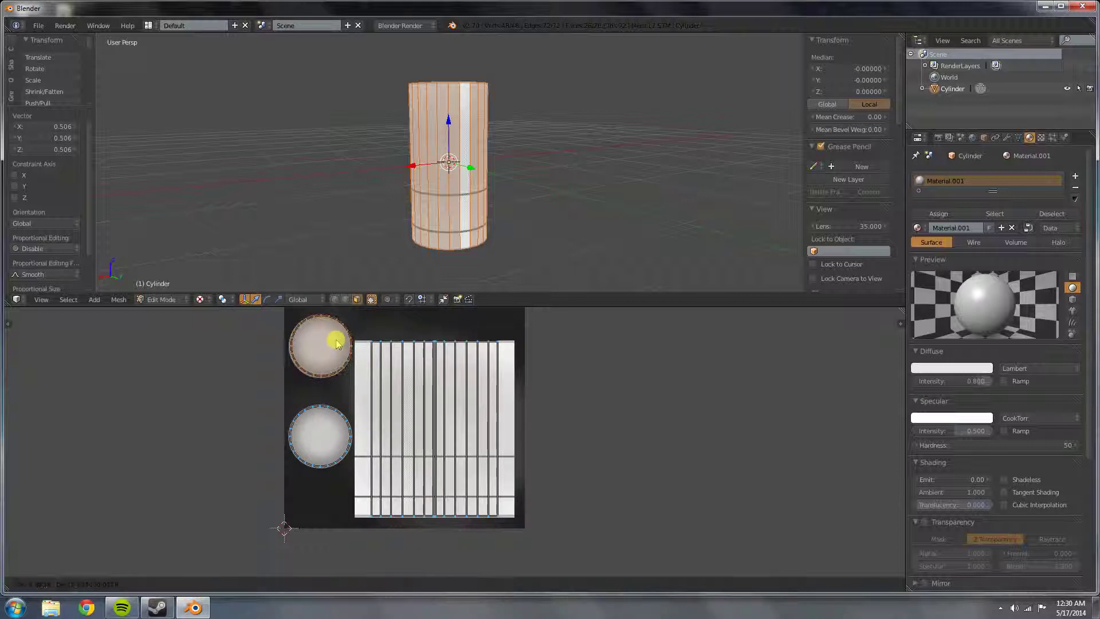
pyautogui.click(337, 343)
pyautogui.scroll(3, 344, 366)
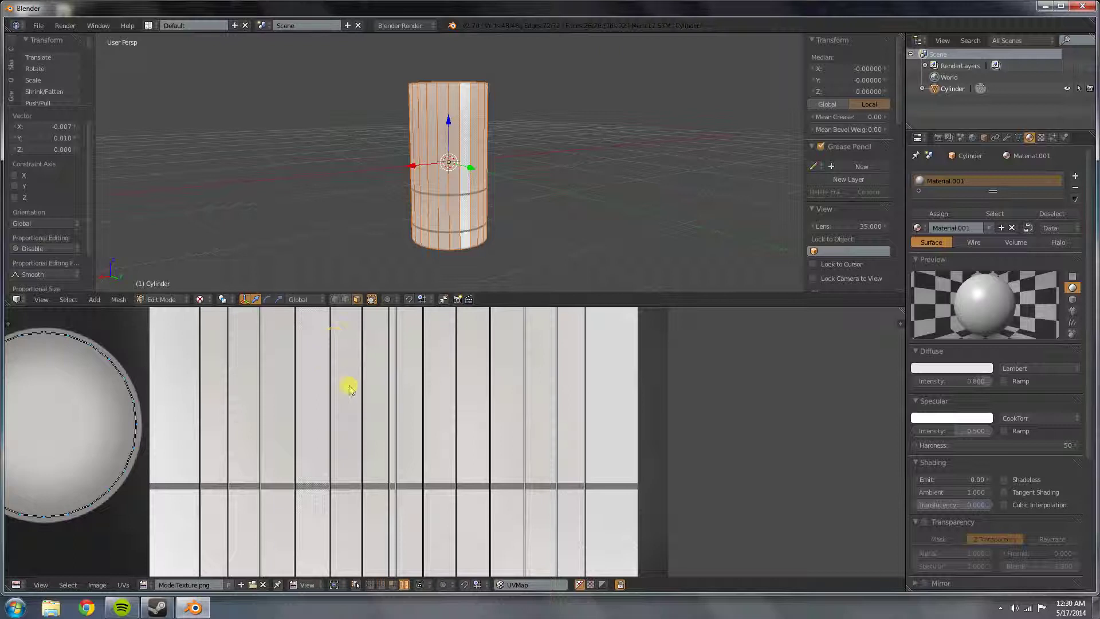
pyautogui.moveTo(351, 385); pyautogui.dragTo(498, 334, button='middle')
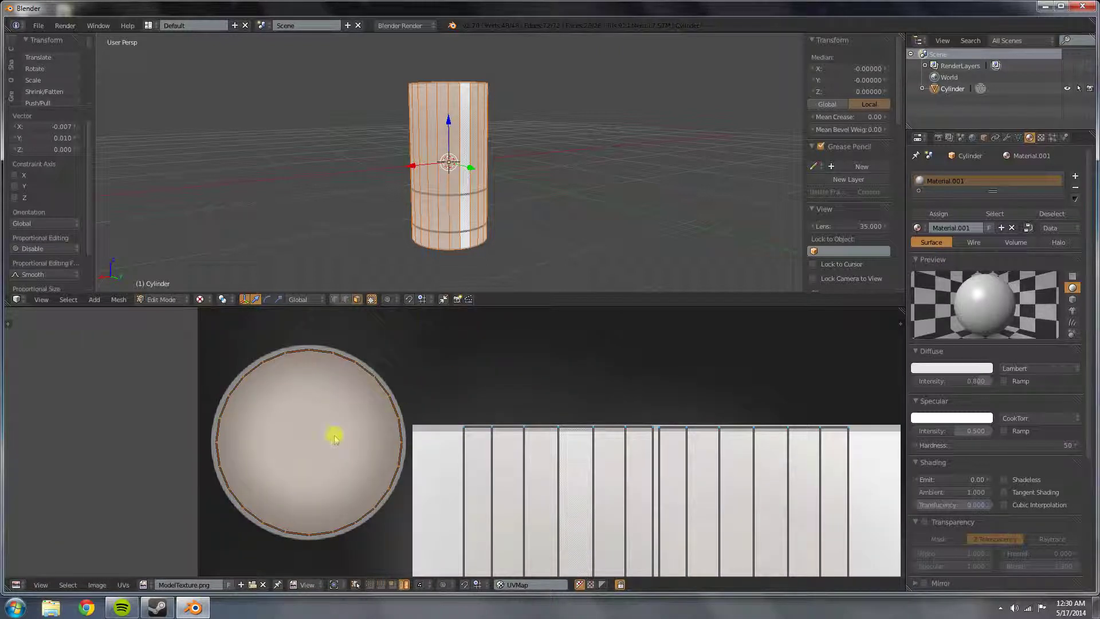
# Step: Switch to textured view with Alt+Z and orbit to check the shaded disc caps
pyautogui.hotkey('alt', 'z')
pyautogui.moveTo(535, 130); pyautogui.dragTo(522, 175, button='middle')
pyautogui.scroll(-3, 527, 127)
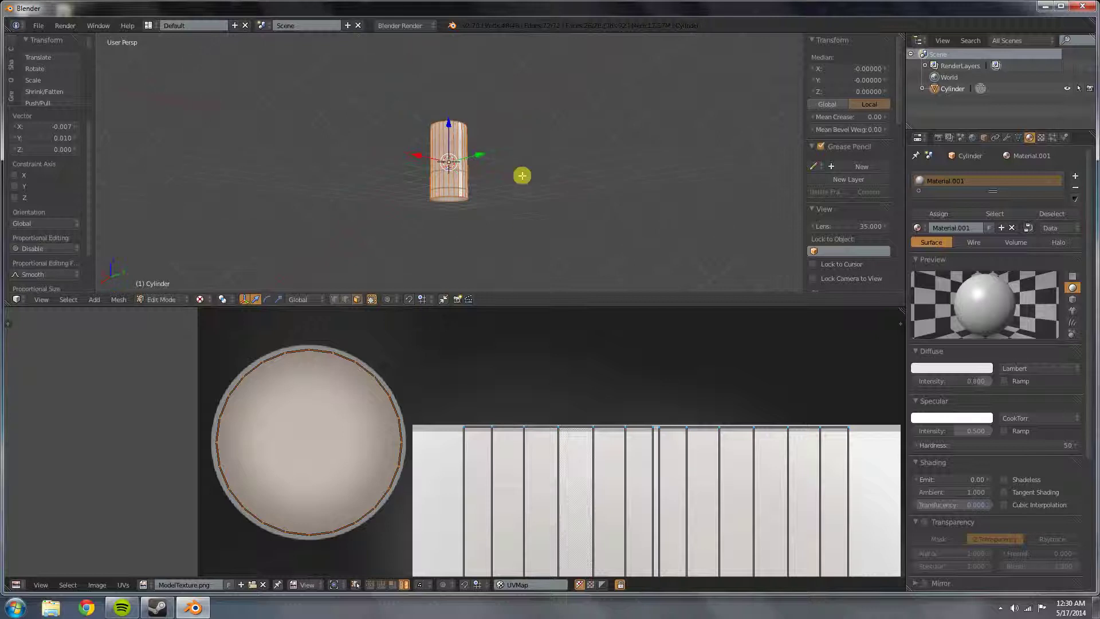
pyautogui.scroll(2, 522, 175)
pyautogui.moveTo(545, 243); pyautogui.dragTo(449, 67, button='middle')
pyautogui.scroll(3, 540, 103)
pyautogui.scroll(-4, 400, 189)
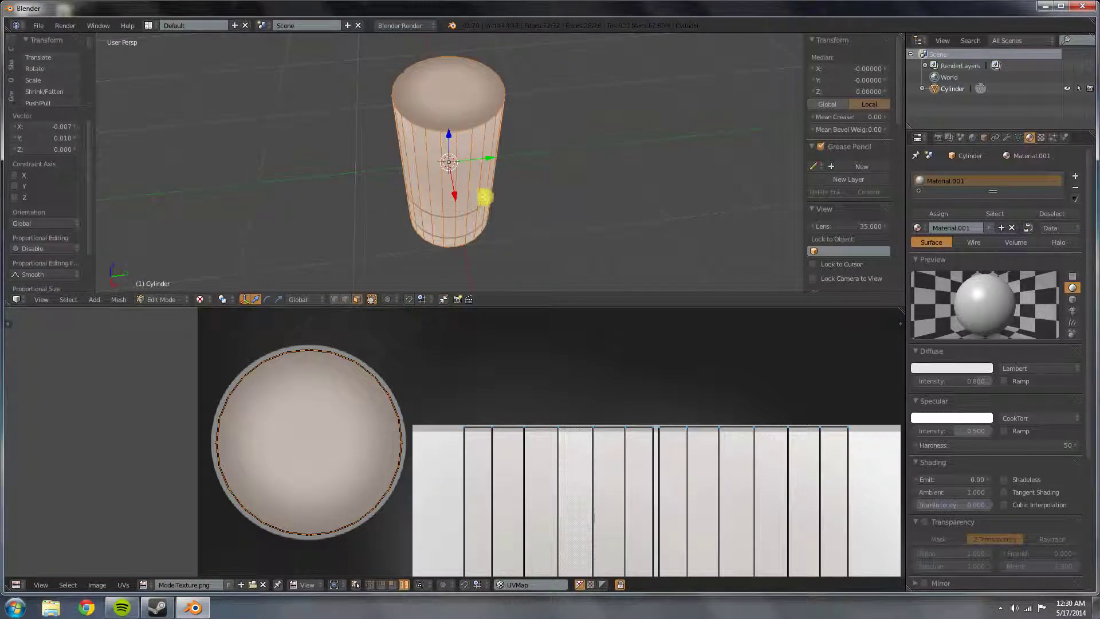
# Step: Return to Object Mode and bring the painted texture's spheres into view in the image editor
pyautogui.press('Tab')
pyautogui.moveTo(616, 186); pyautogui.dragTo(551, 126, button='middle')
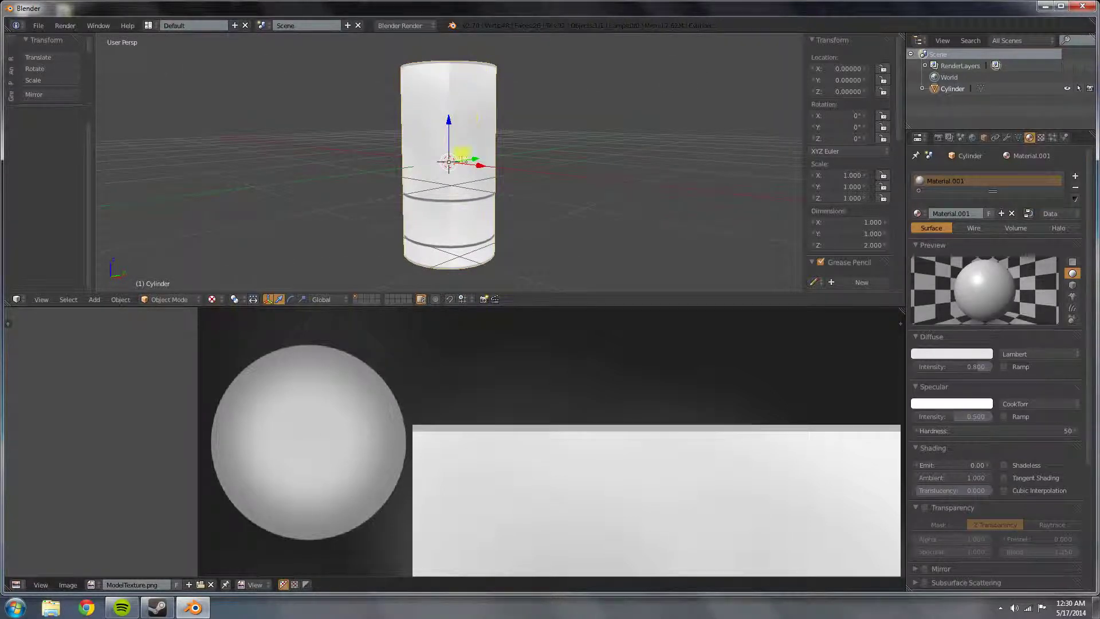
pyautogui.scroll(-4, 417, 437)
pyautogui.moveTo(417, 437); pyautogui.dragTo(500, 614, button='middle')
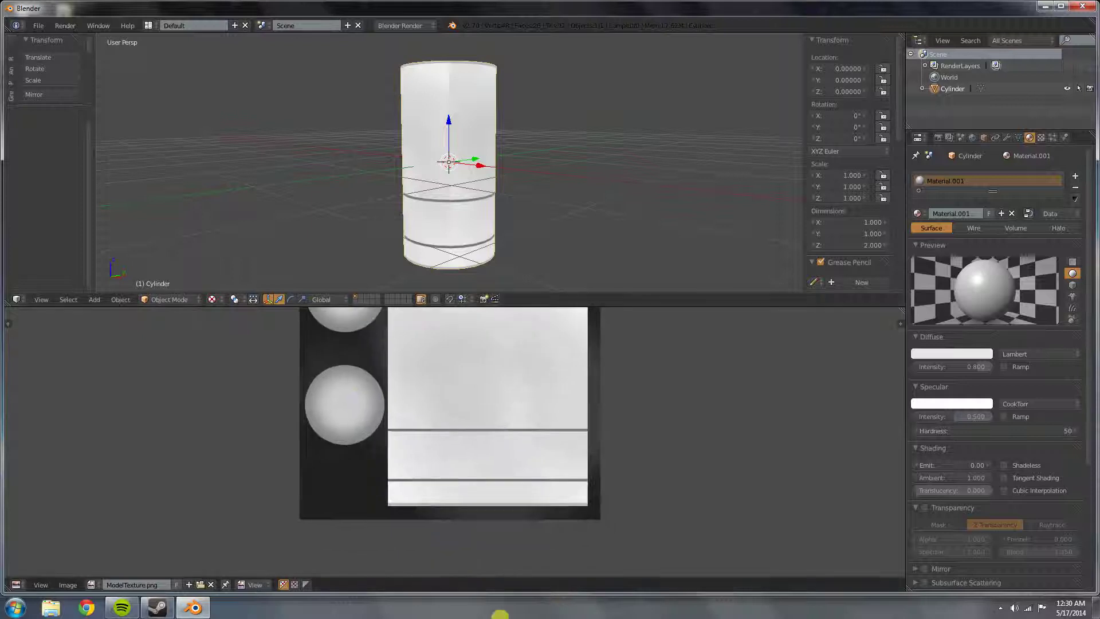
pyautogui.scroll(3, 476, 513)
pyautogui.moveTo(458, 457); pyautogui.dragTo(424, 355, button='middle')
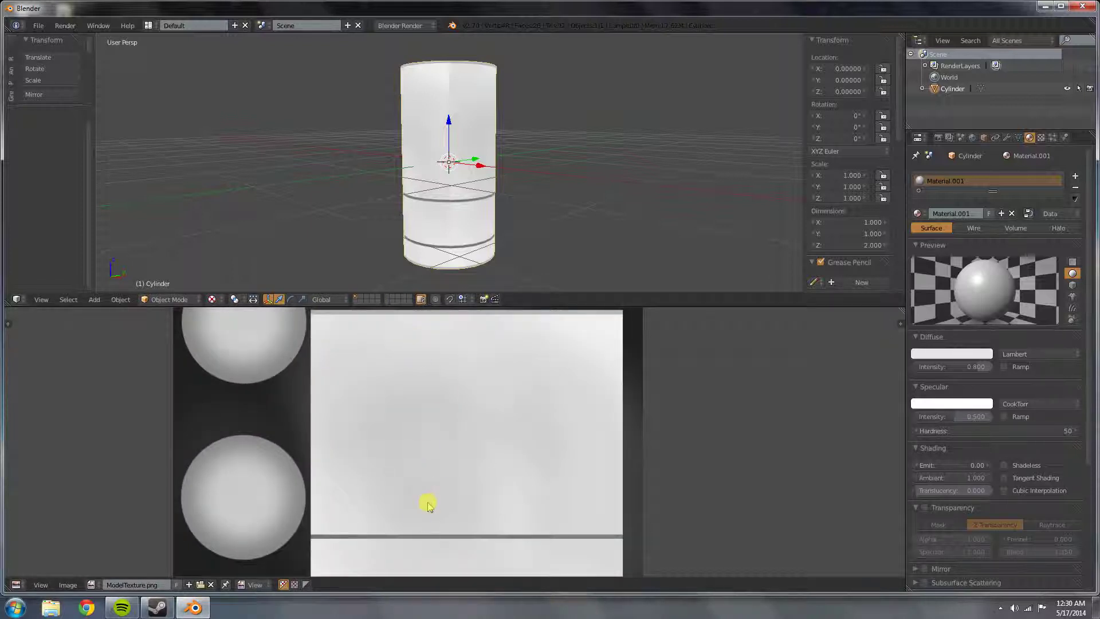
pyautogui.scroll(-3, 418, 511)
pyautogui.scroll(1, 417, 470)
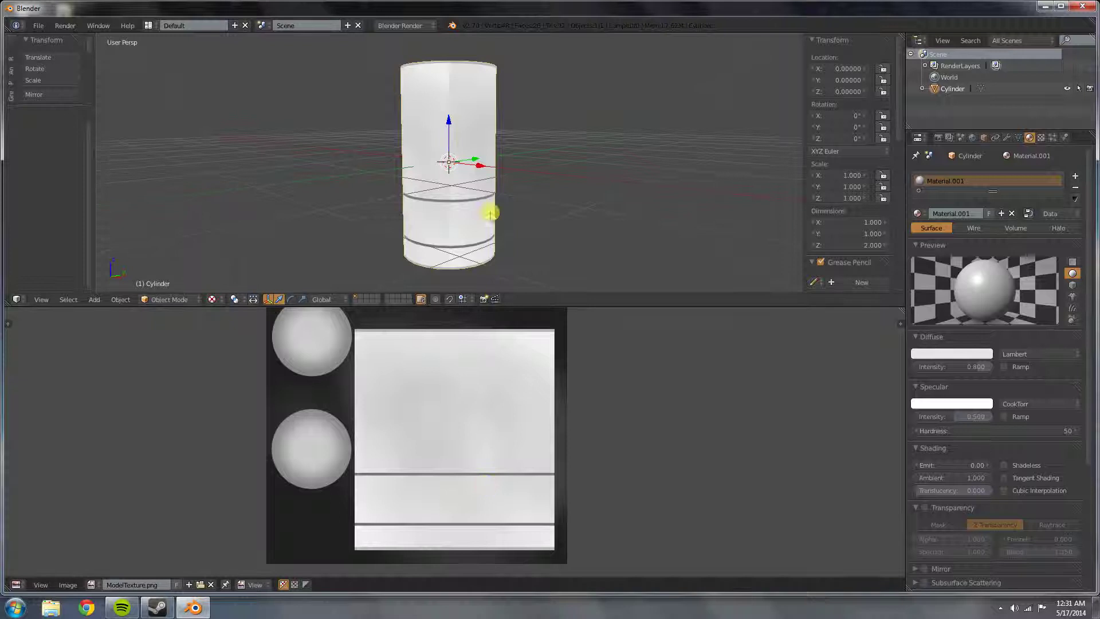
# Step: Orbit the white textured cylinder to inspect its grey bands and disc ends from several angles
pyautogui.moveTo(491, 213); pyautogui.dragTo(418, 114, button='middle')
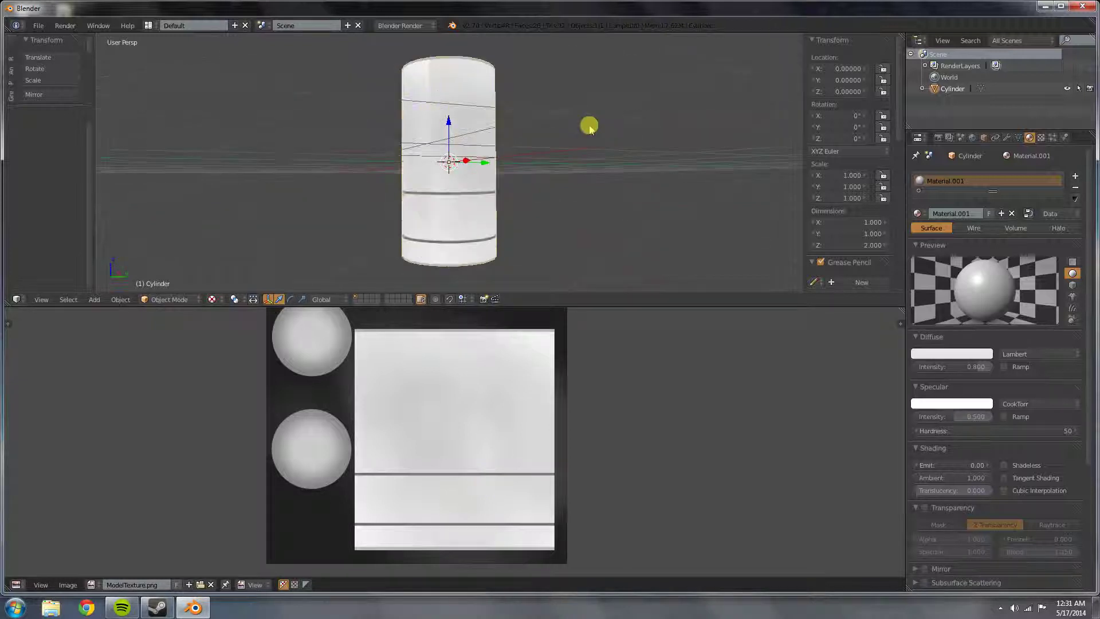
pyautogui.moveTo(590, 127); pyautogui.dragTo(504, 241, button='middle')
pyautogui.scroll(5, 562, 108)
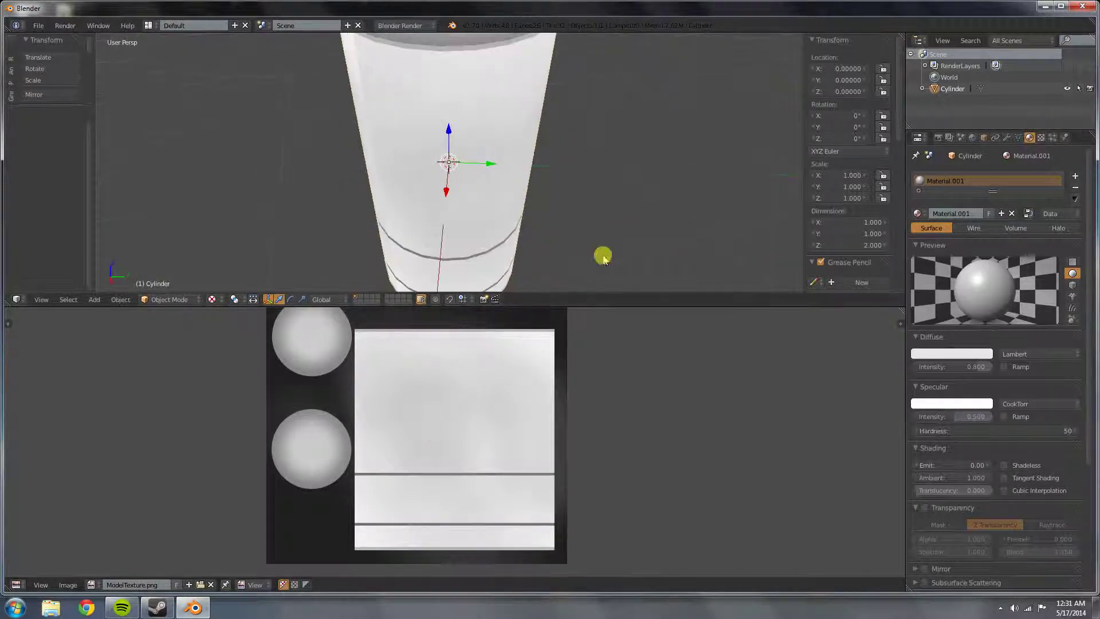
pyautogui.moveTo(602, 258); pyautogui.dragTo(572, 143, button='middle')
pyautogui.moveTo(695, 189); pyautogui.dragTo(685, 238, button='middle')
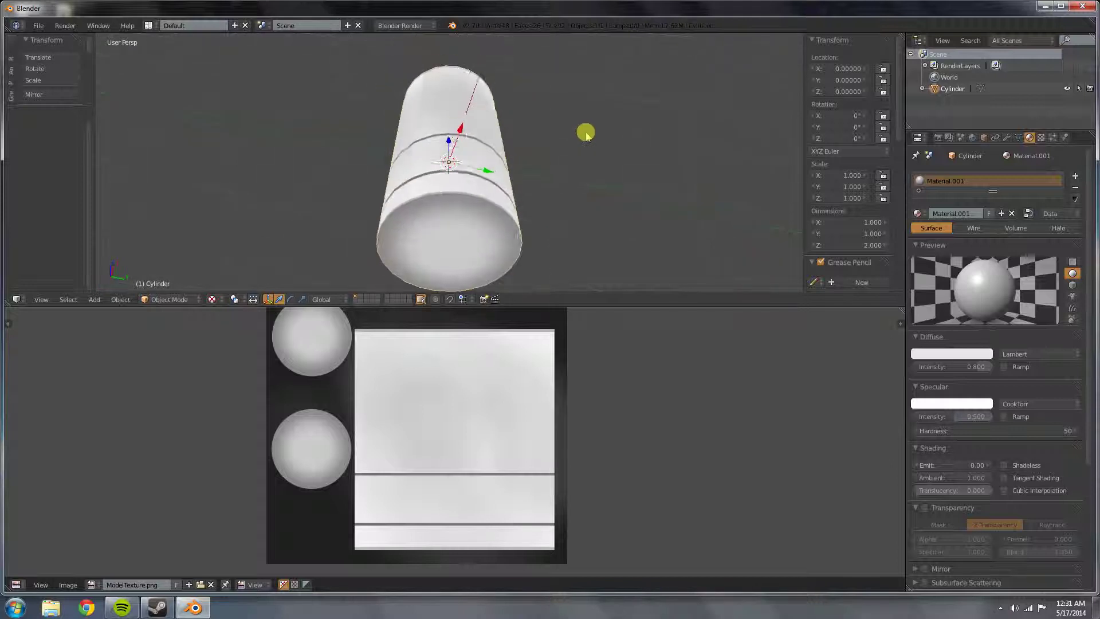
pyautogui.moveTo(389, 171); pyautogui.dragTo(432, 50, button='middle')
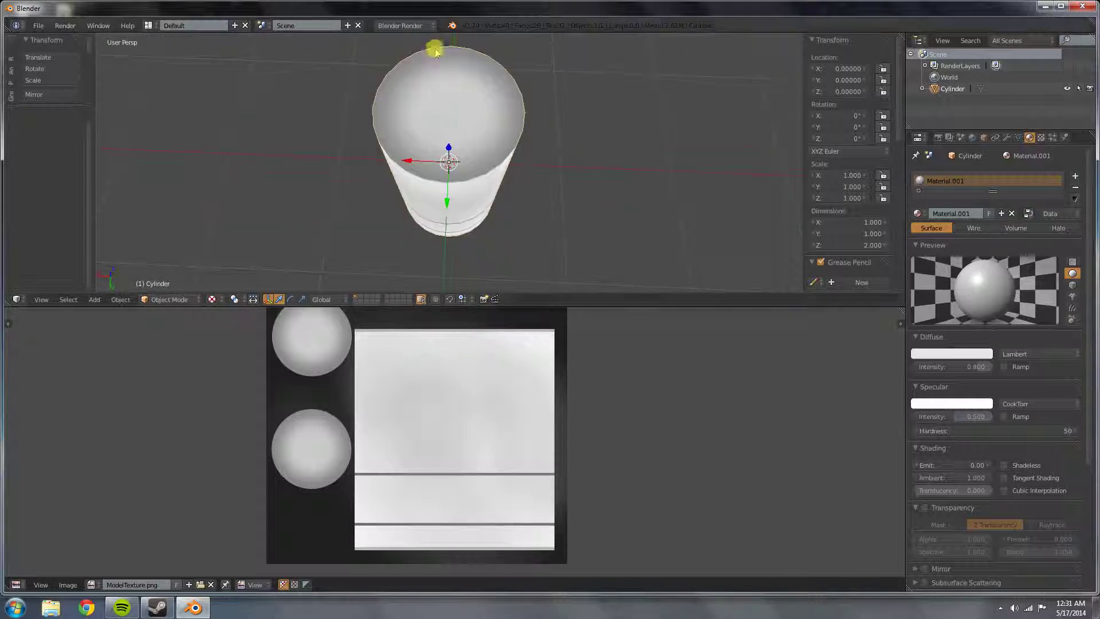
pyautogui.moveTo(533, 226); pyautogui.dragTo(510, 130, button='middle')
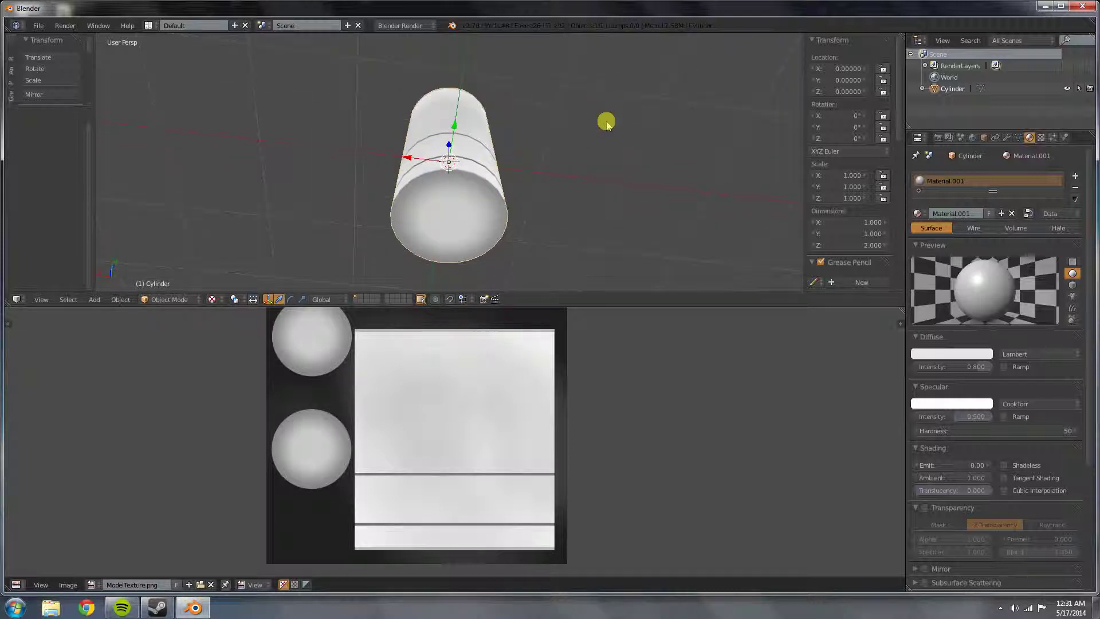
pyautogui.moveTo(638, 155); pyautogui.dragTo(523, 144, button='middle')
pyautogui.scroll(5, 521, 220)
pyautogui.moveTo(508, 206); pyautogui.dragTo(506, 167, button='middle')
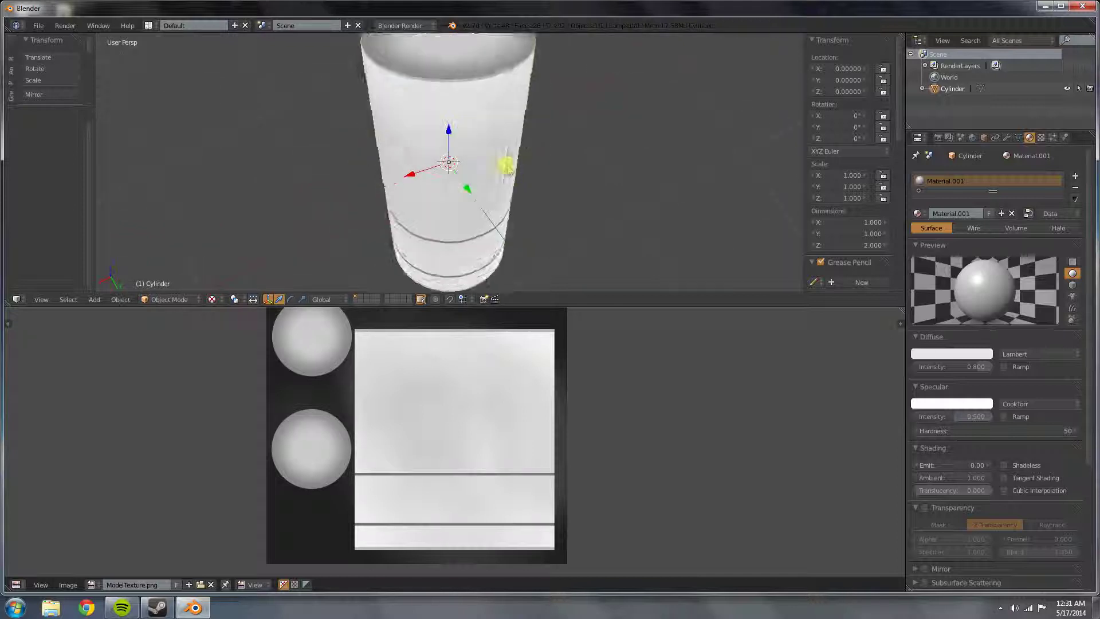
pyautogui.scroll(-3, 515, 201)
pyautogui.moveTo(528, 236); pyautogui.dragTo(407, 137, button='middle')
pyautogui.moveTo(325, 179); pyautogui.dragTo(577, 131, button='middle')
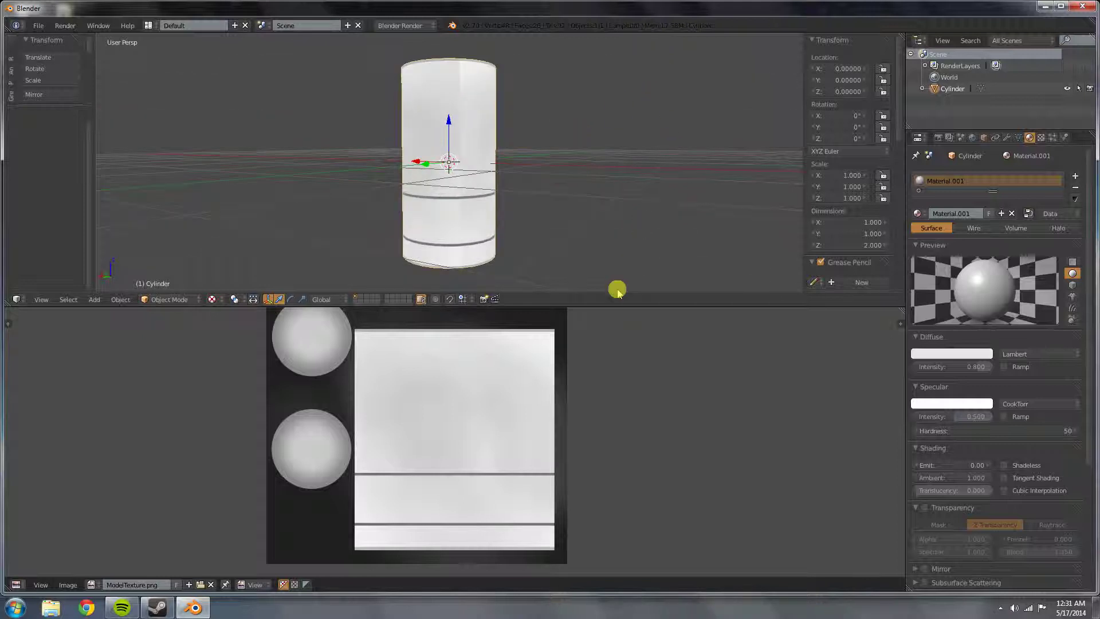